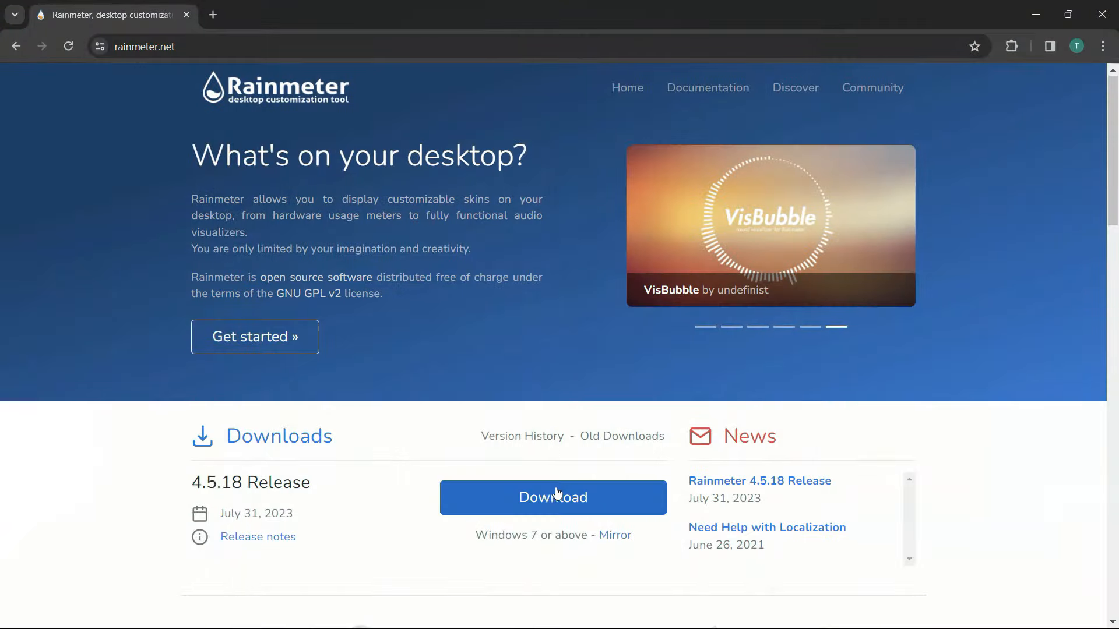
Download the Rainmeter 4.5.18 installer from the Rainmeter website.
left_click(553, 497)
left_click(561, 385)
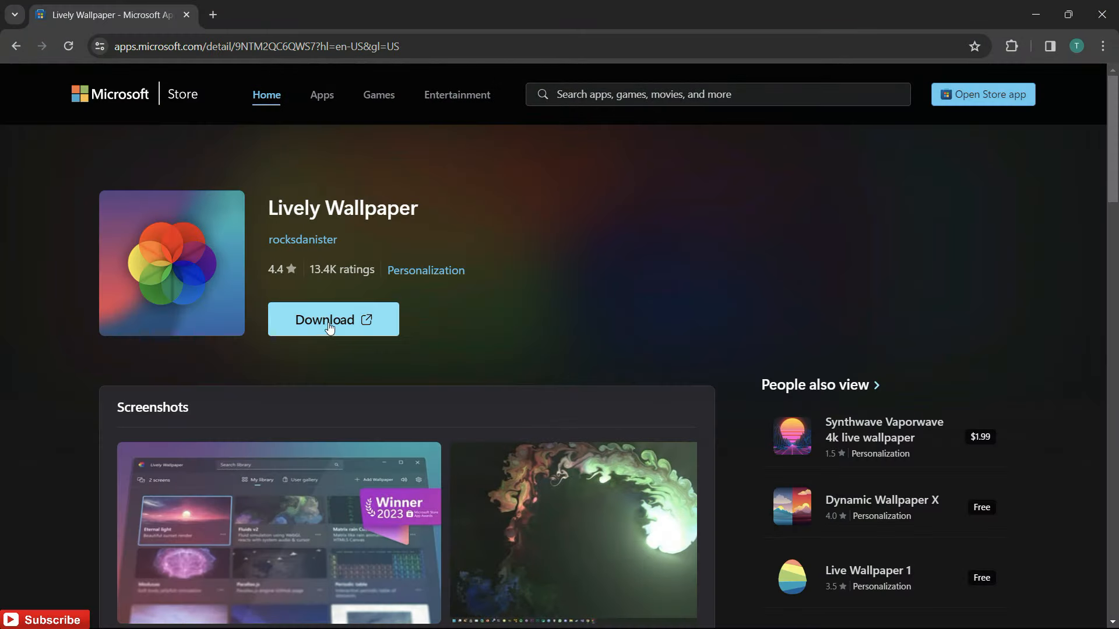
Install Lively Wallpaper from the Microsoft Store and dismiss the store window.
left_click(616, 187)
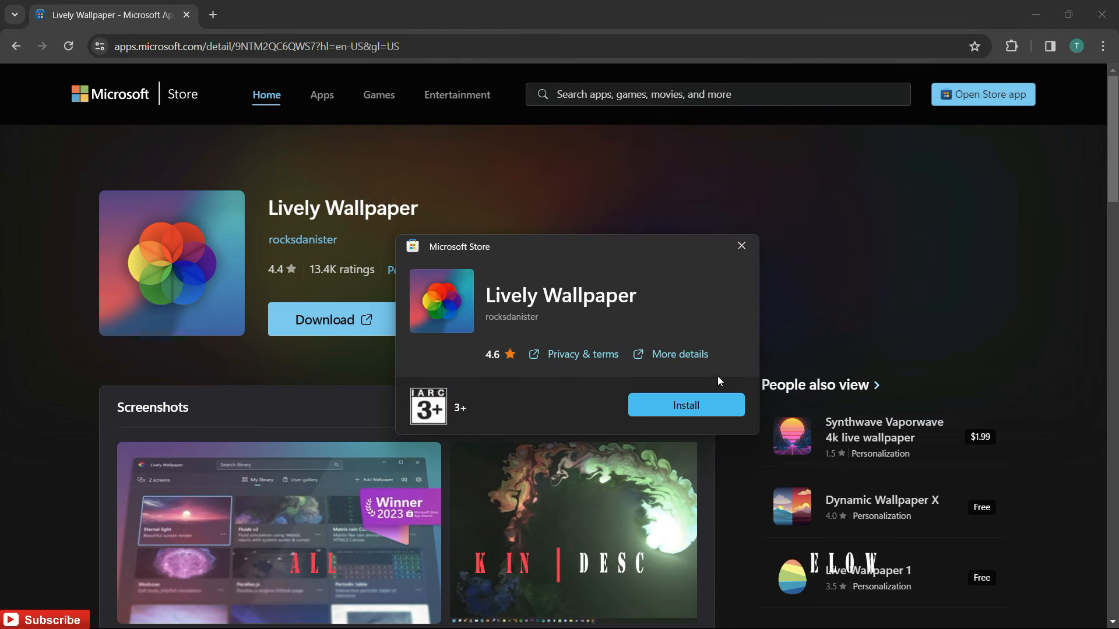
left_click(680, 405)
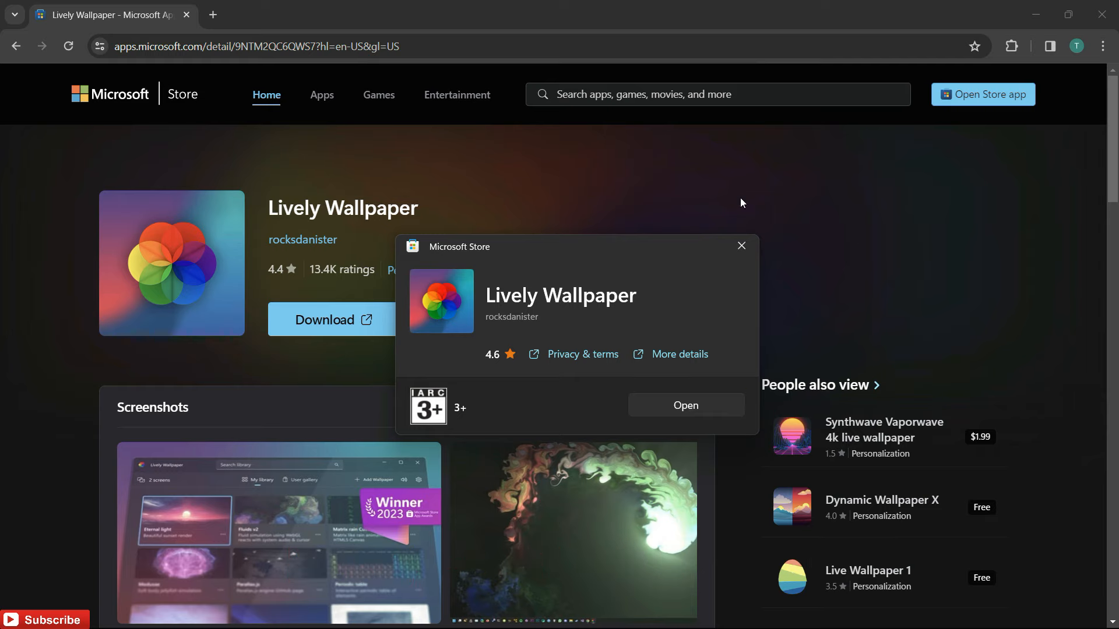
left_click(741, 246)
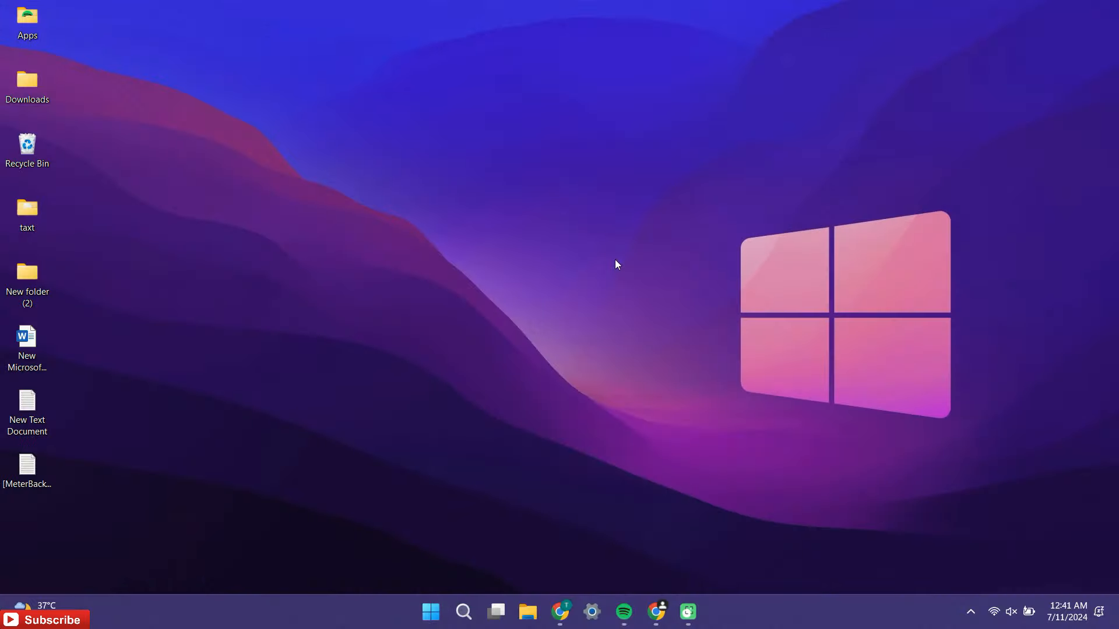
Download the 1920x1080 HD version of the Scythe-Bearer Arlecchino live wallpaper from motionbgs.com and close the browser.
left_click(560, 612)
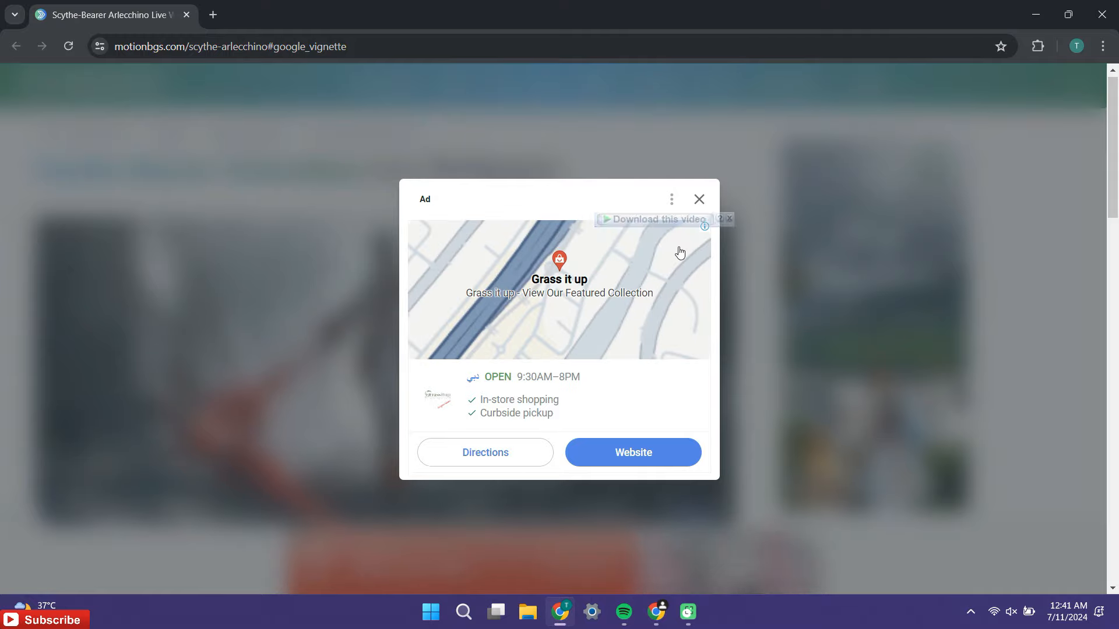
left_click(698, 201)
scroll(593, 205, "down", 10)
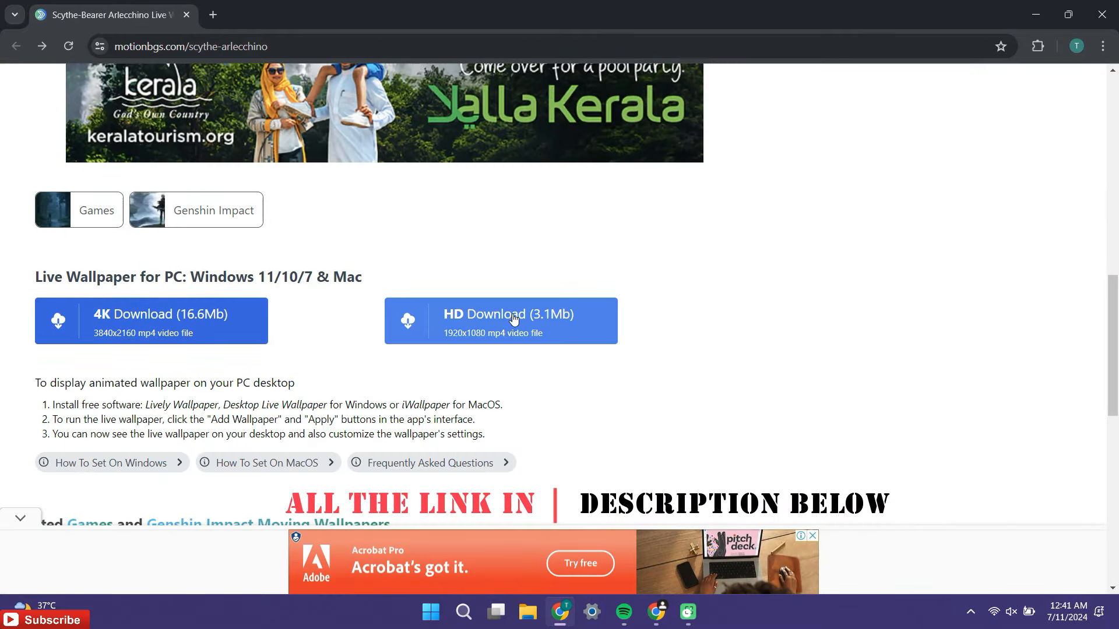
left_click(514, 319)
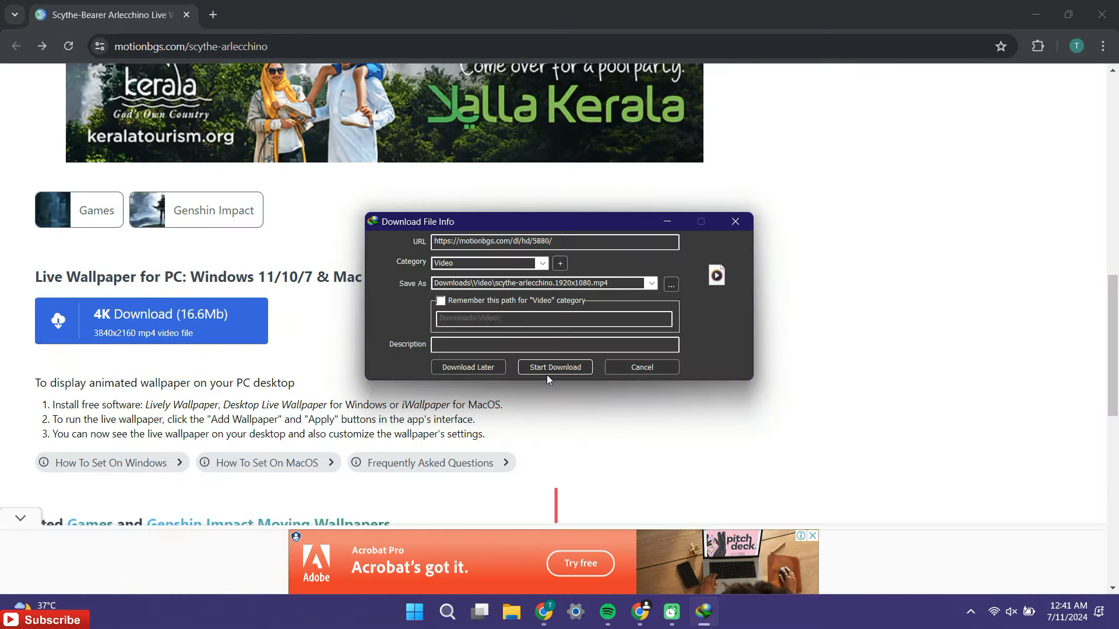
left_click(556, 366)
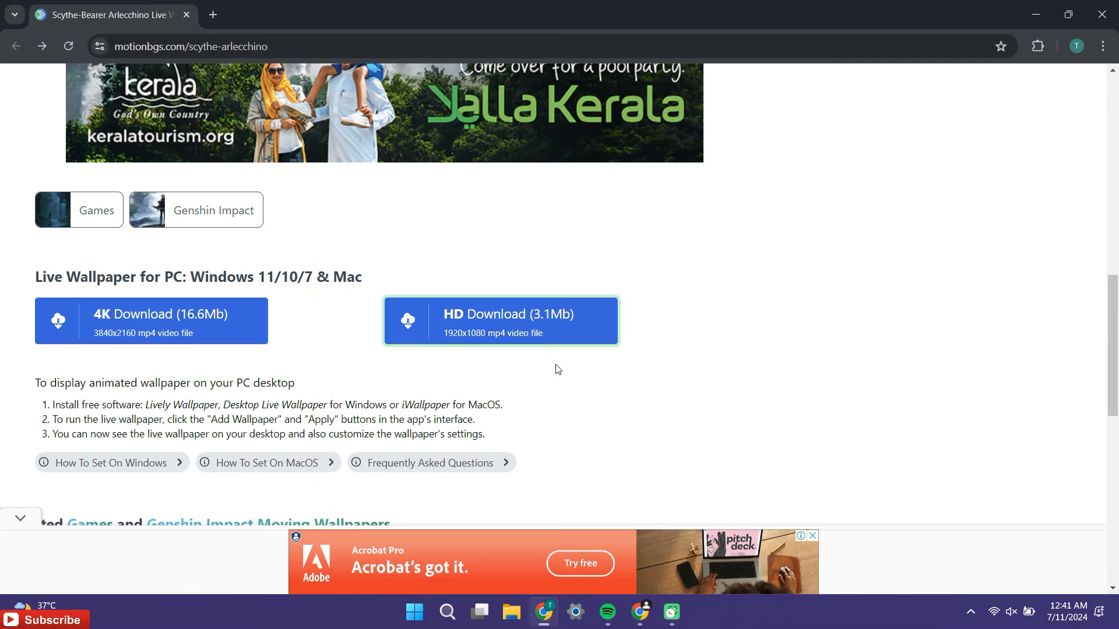
left_click(1102, 12)
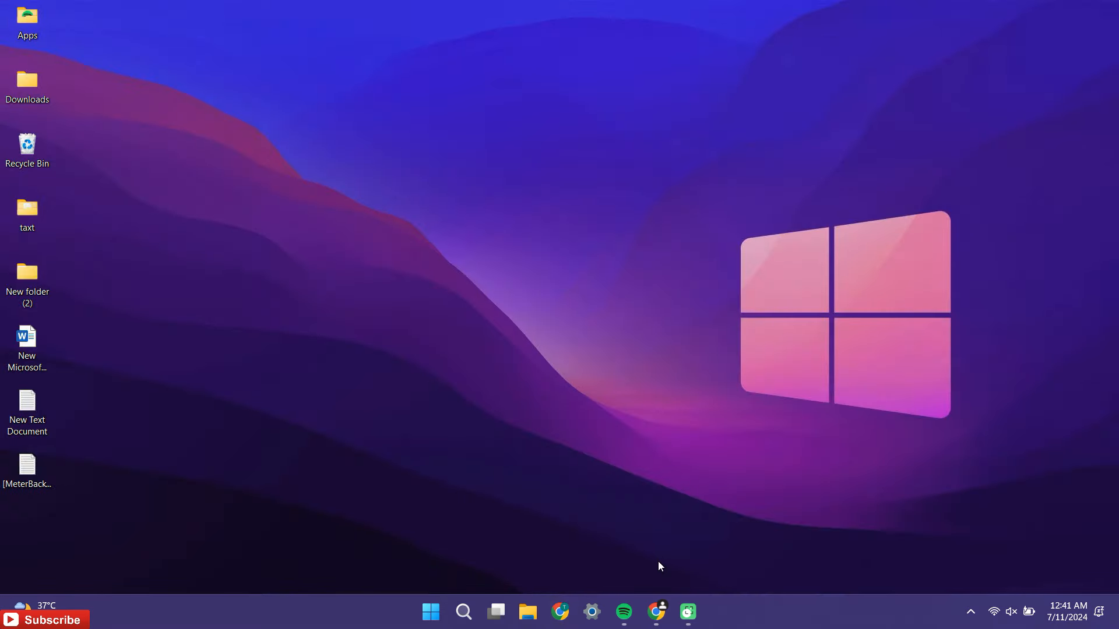
Download all folders of the shared Scythe-Bearer Arlecchino skin folder from Google Drive.
left_click(655, 613)
left_click(949, 135)
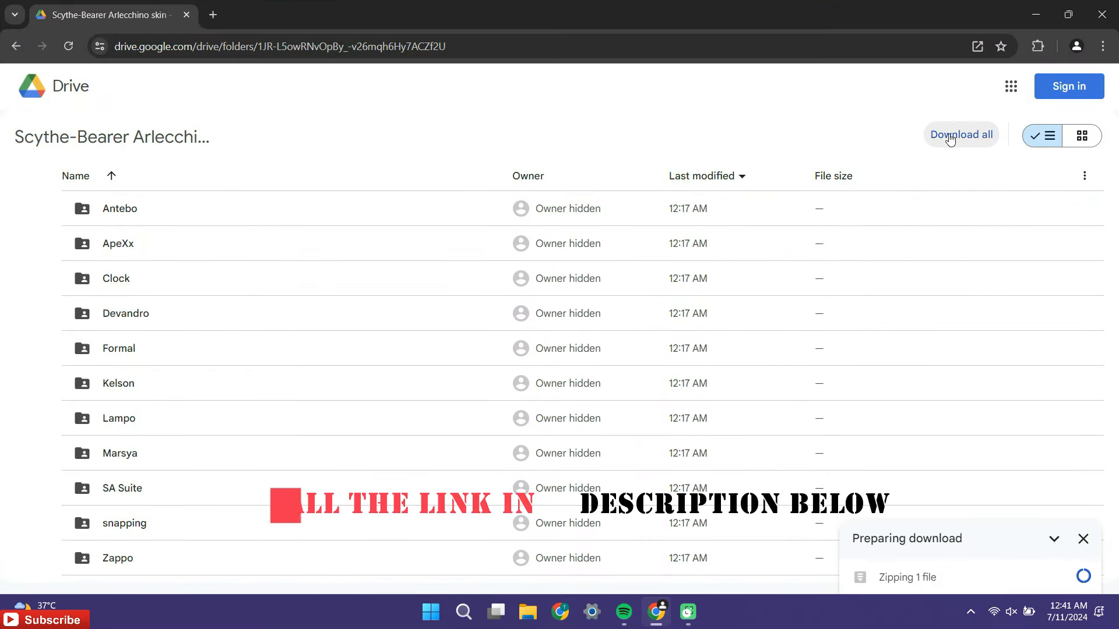
left_click(556, 367)
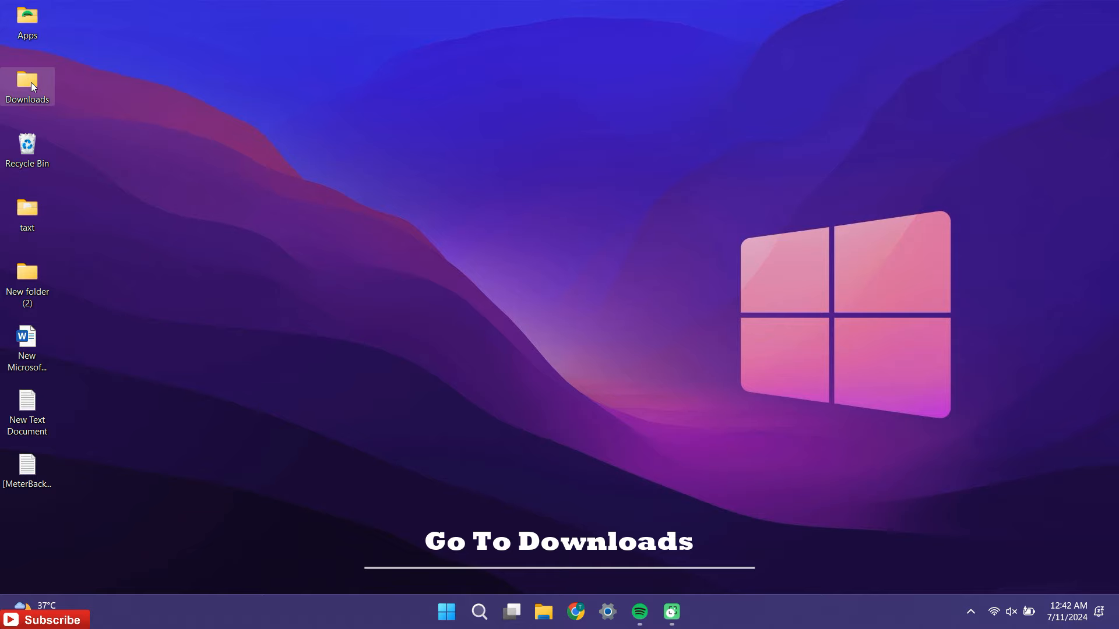
Open the TECHINFOZEN folder inside Downloads in a maximized window.
double_click(31, 82)
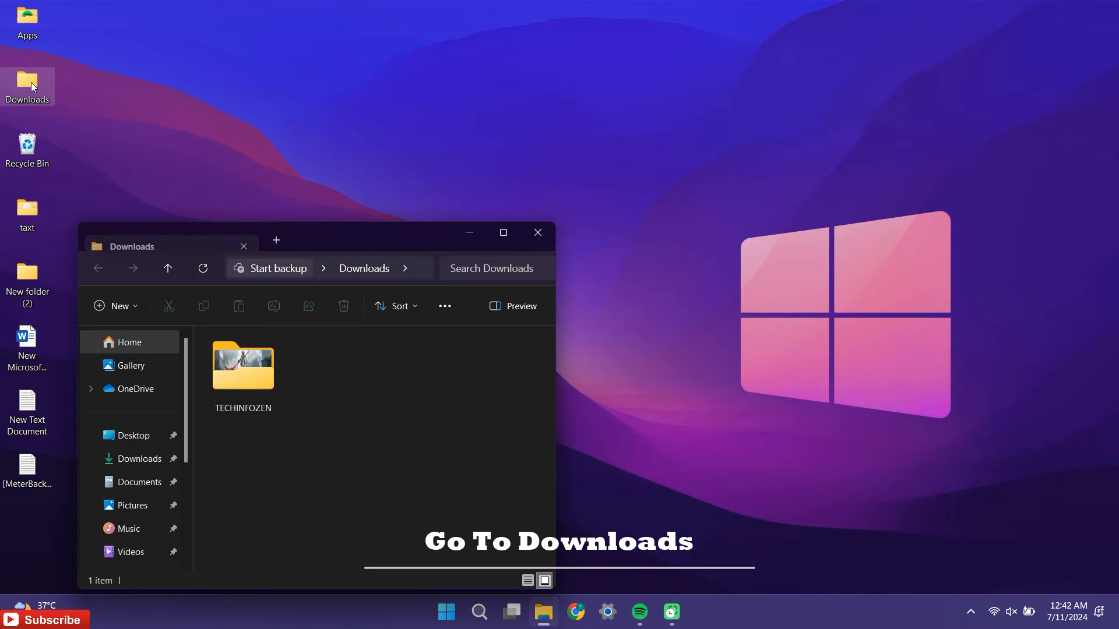
left_click(505, 232)
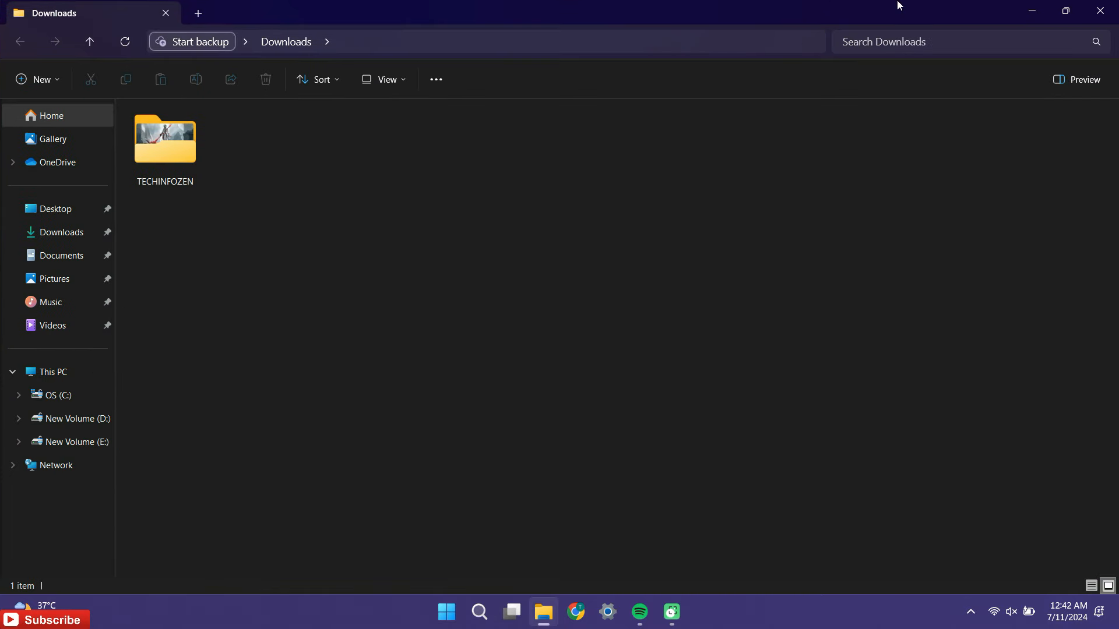
double_click(167, 153)
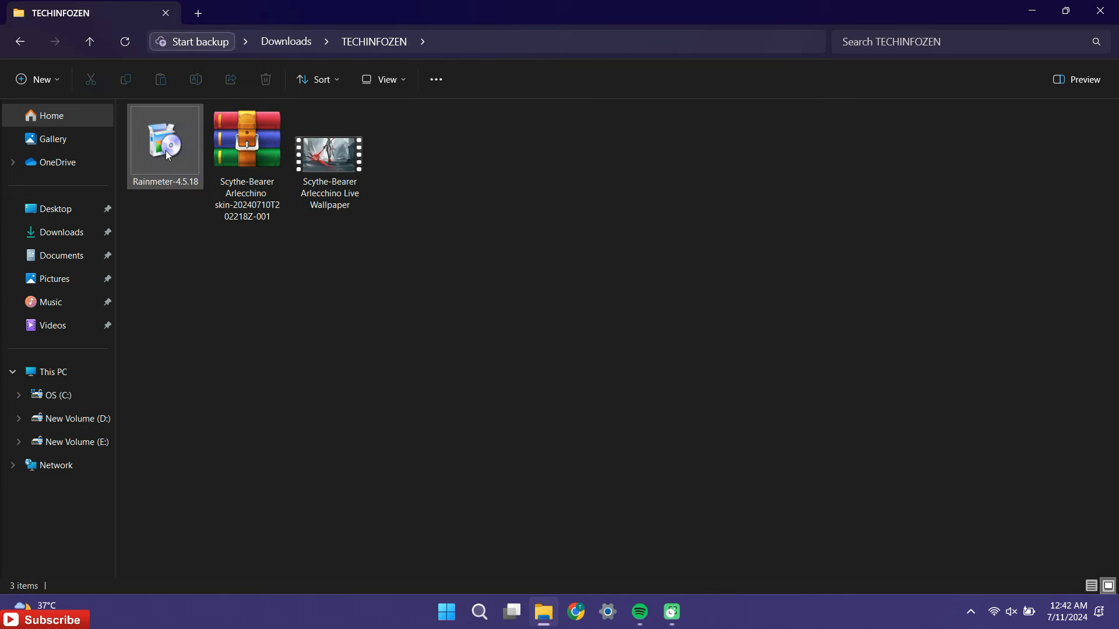
Install Rainmeter 4.5.18 in English with the default 64-bit and startup options and run it when setup finishes.
left_click(151, 153)
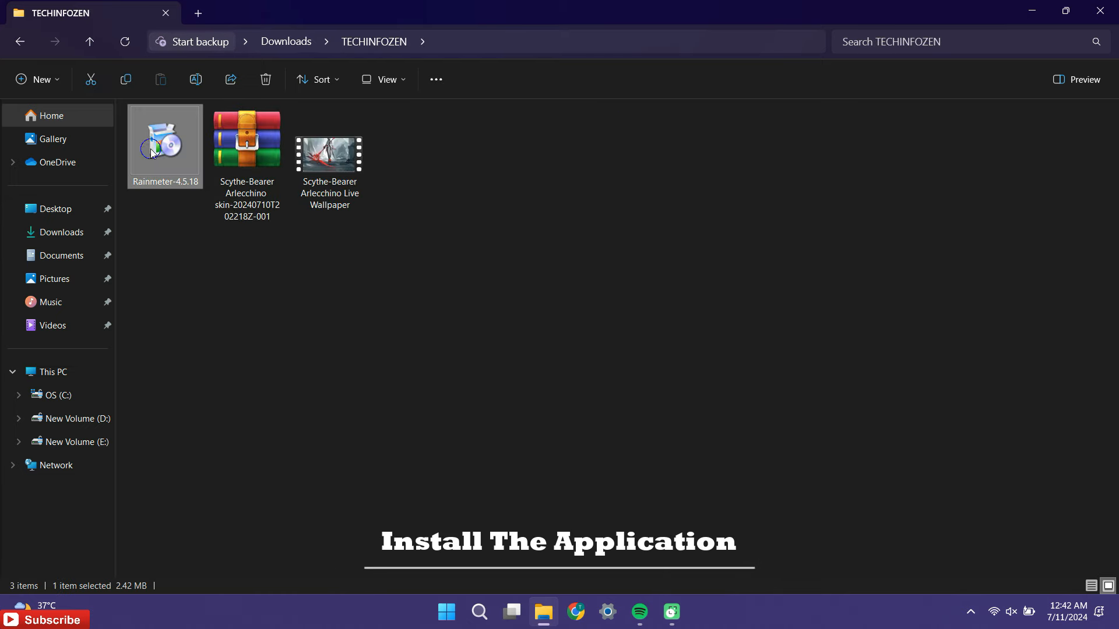
right_click(150, 149)
left_click(263, 245)
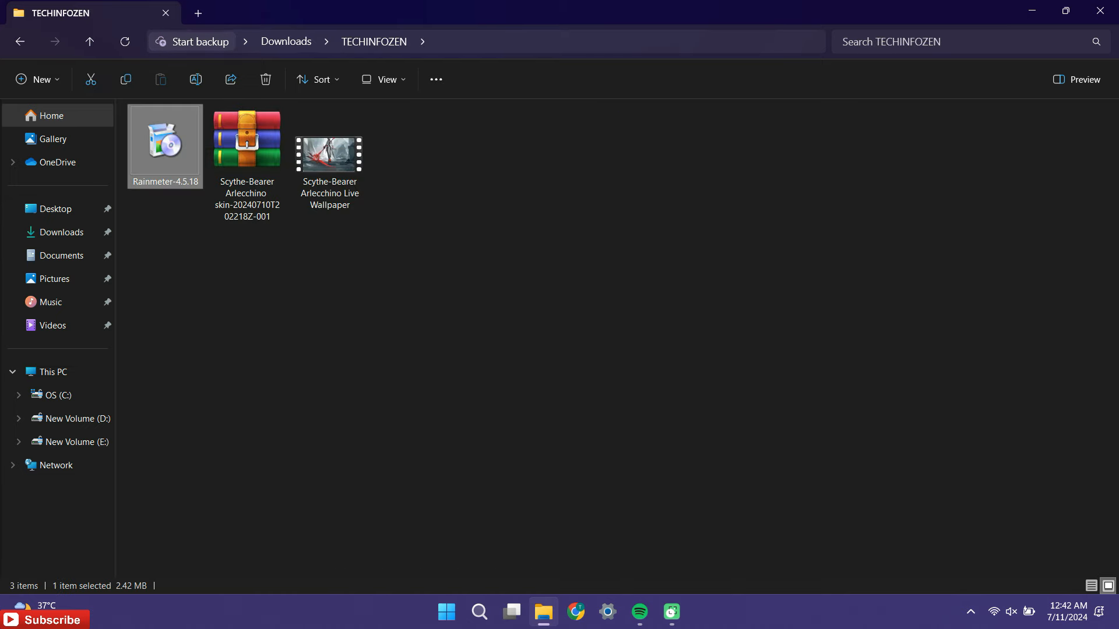
left_click(564, 338)
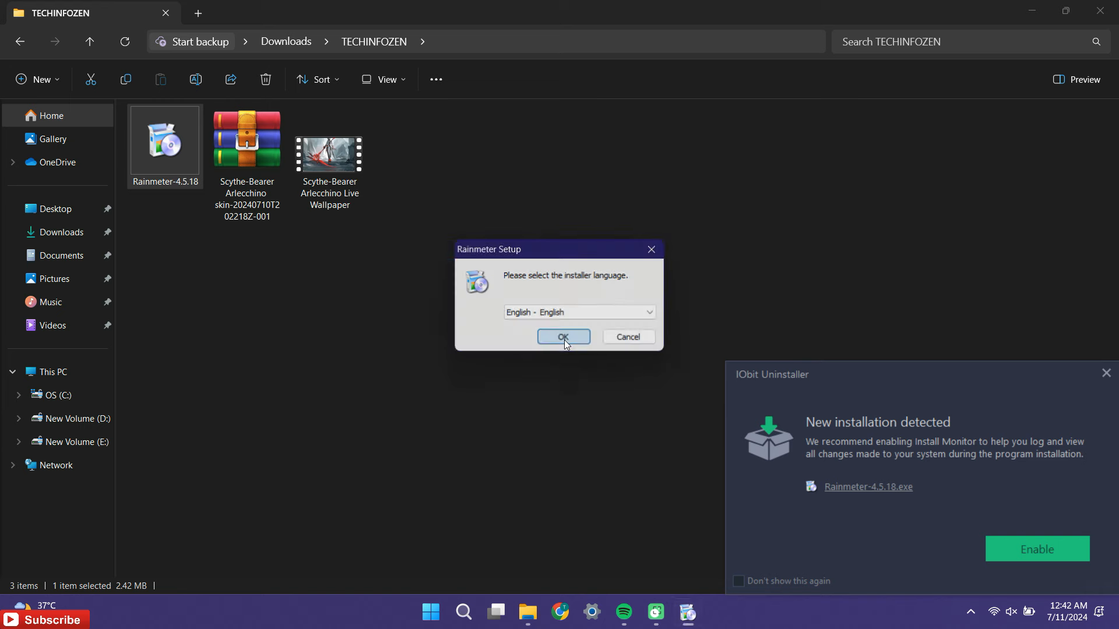
left_click(637, 423)
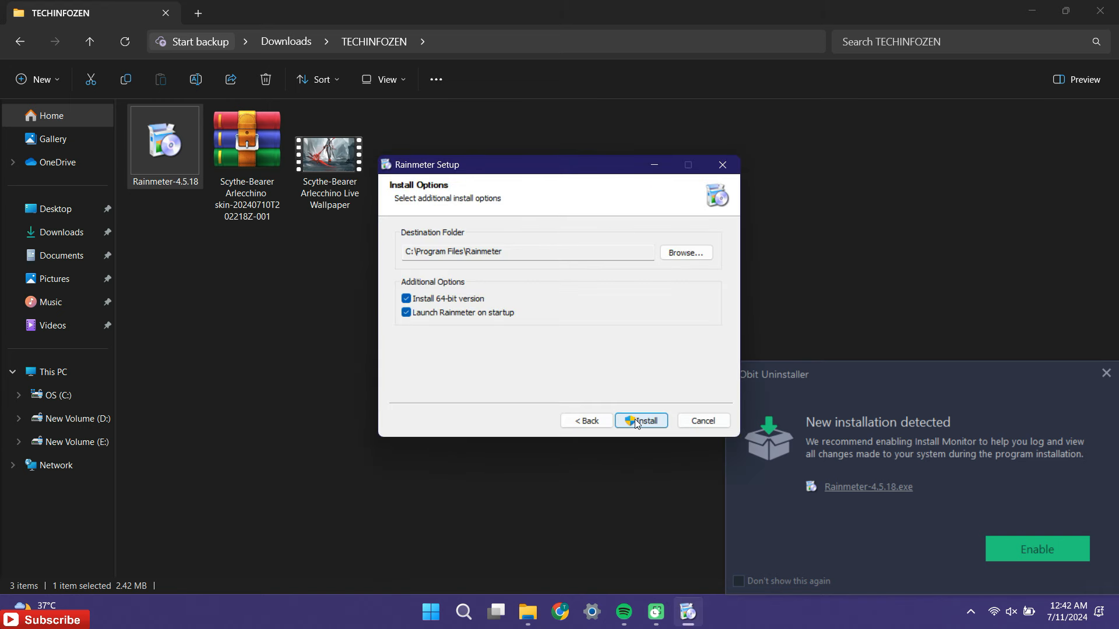
left_click(635, 420)
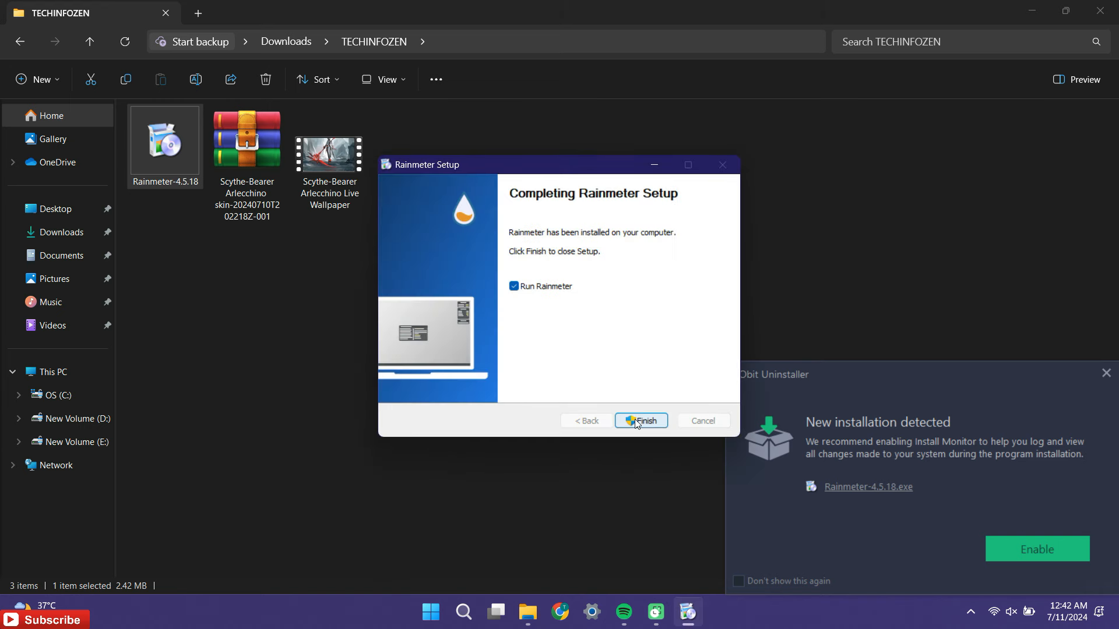
left_click(641, 420)
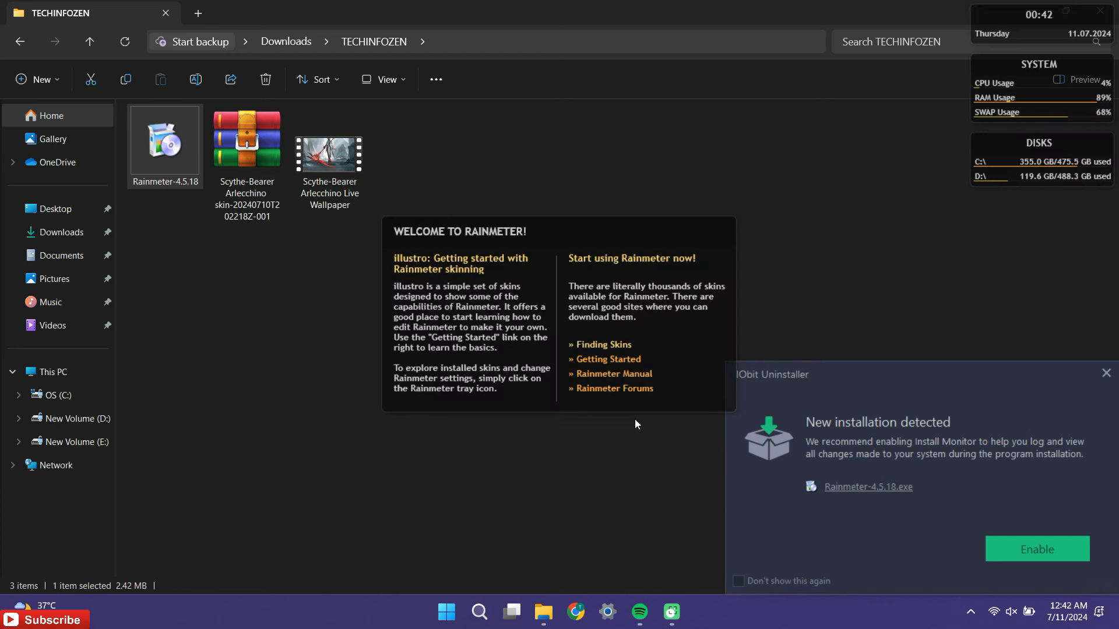
Unload the illustro Welcome skin and dismiss the IObit Uninstaller notification.
right_click(626, 408)
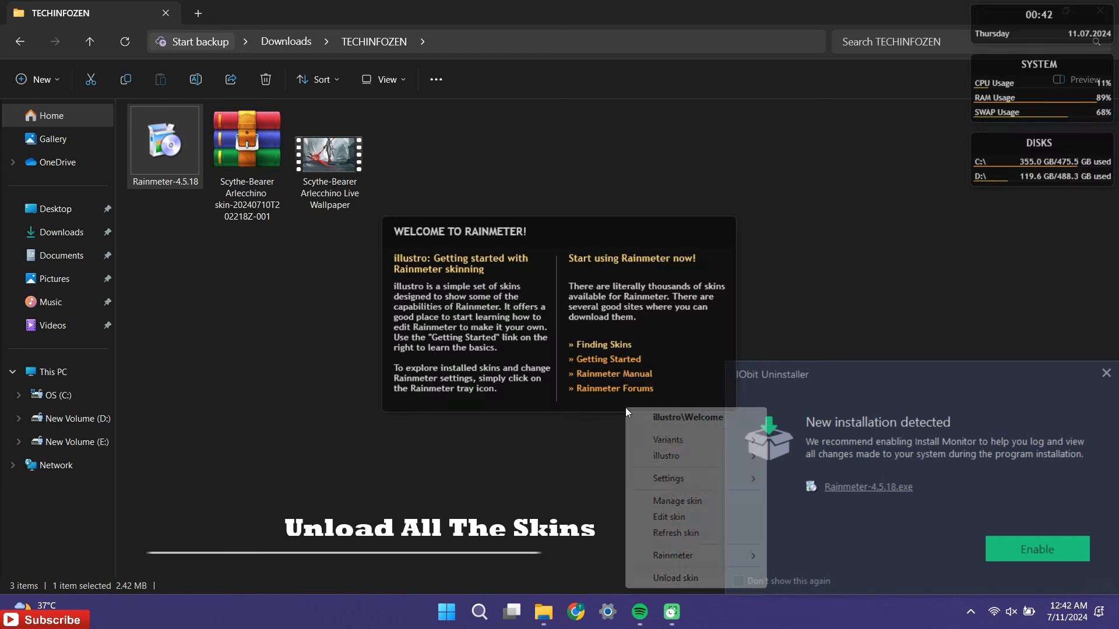
left_click(676, 578)
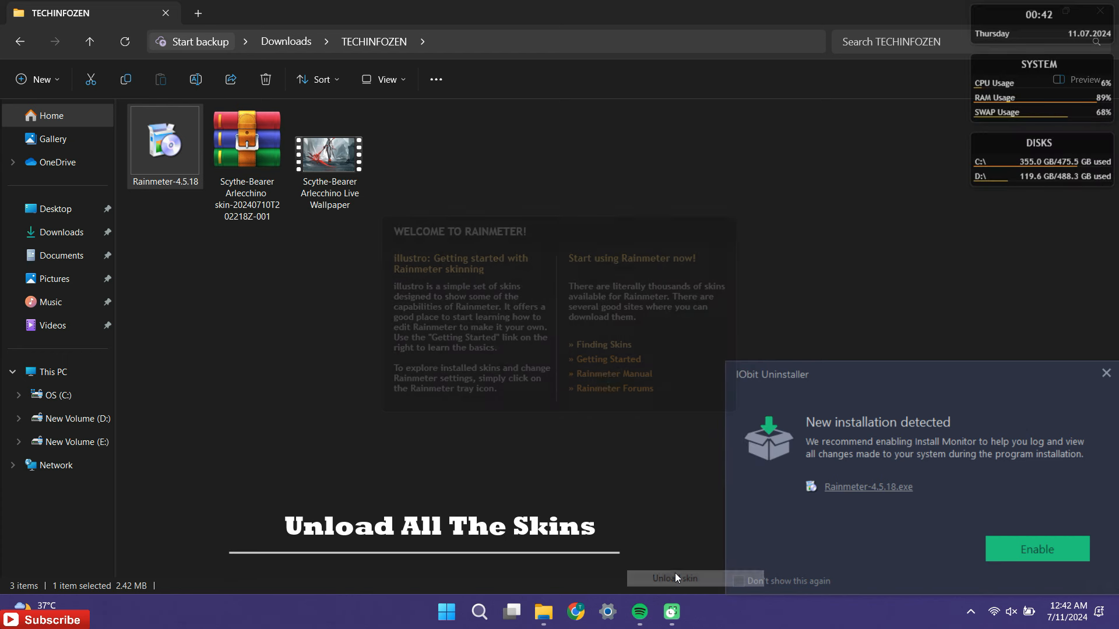
left_click(1106, 374)
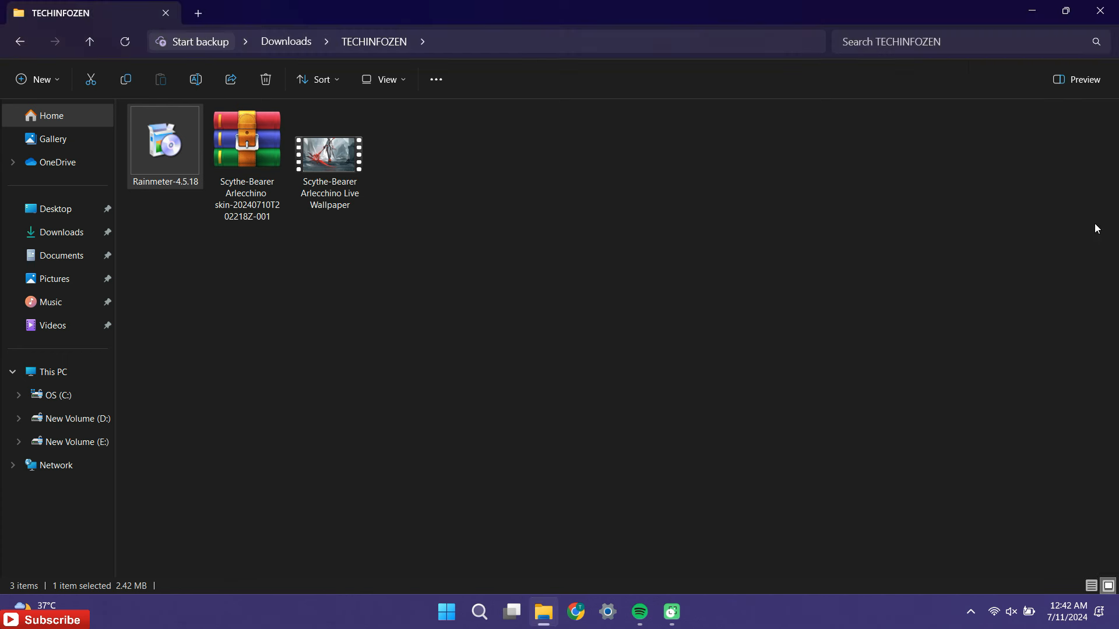
Shrink the folder window and unload the illustro Clock, System and Disks skins from the desktop.
left_click(1069, 10)
right_click(1041, 28)
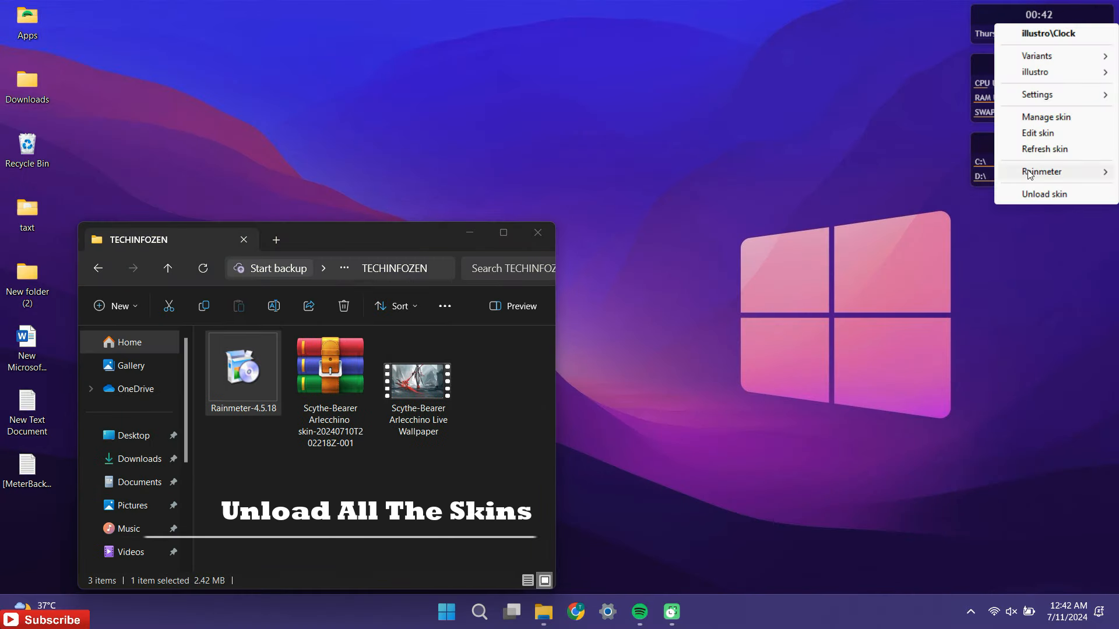
left_click(1029, 194)
right_click(1024, 86)
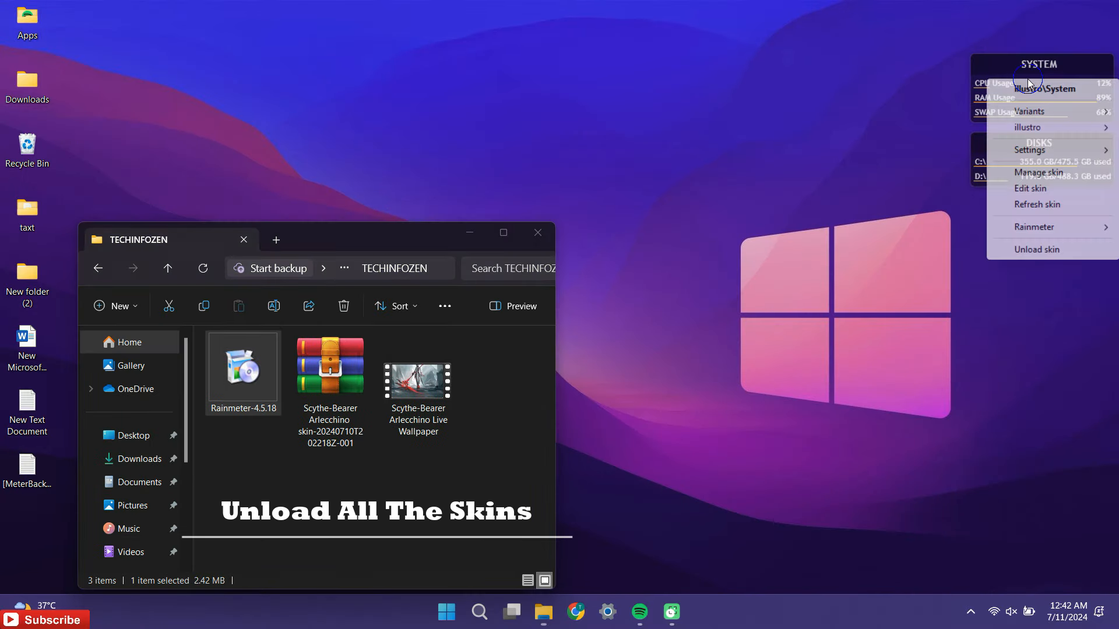
left_click(1039, 251)
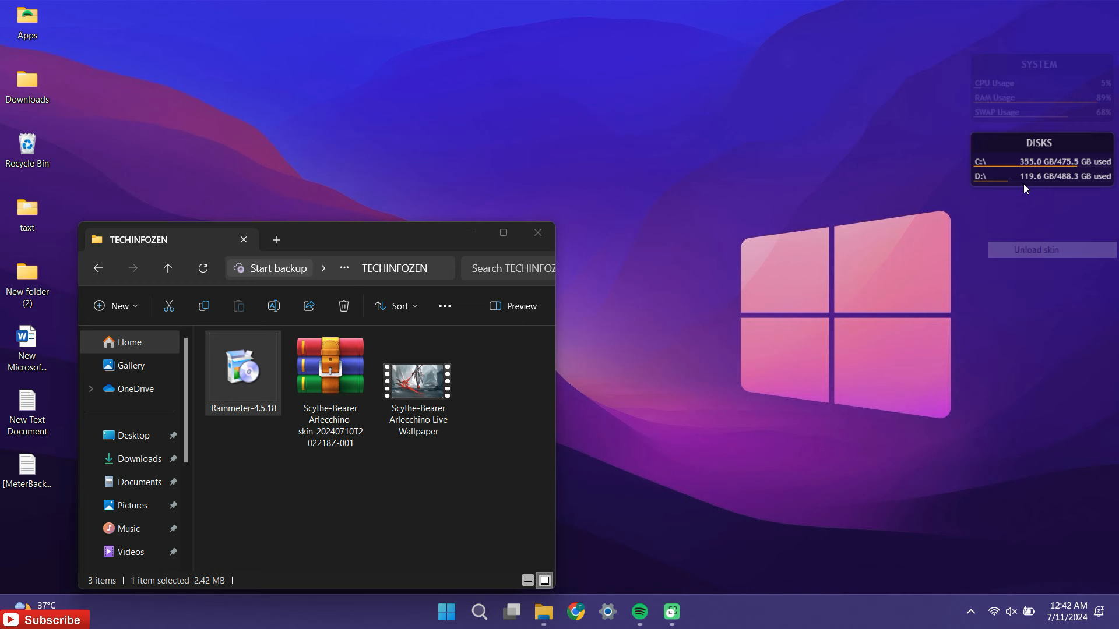
right_click(1010, 153)
left_click(1029, 321)
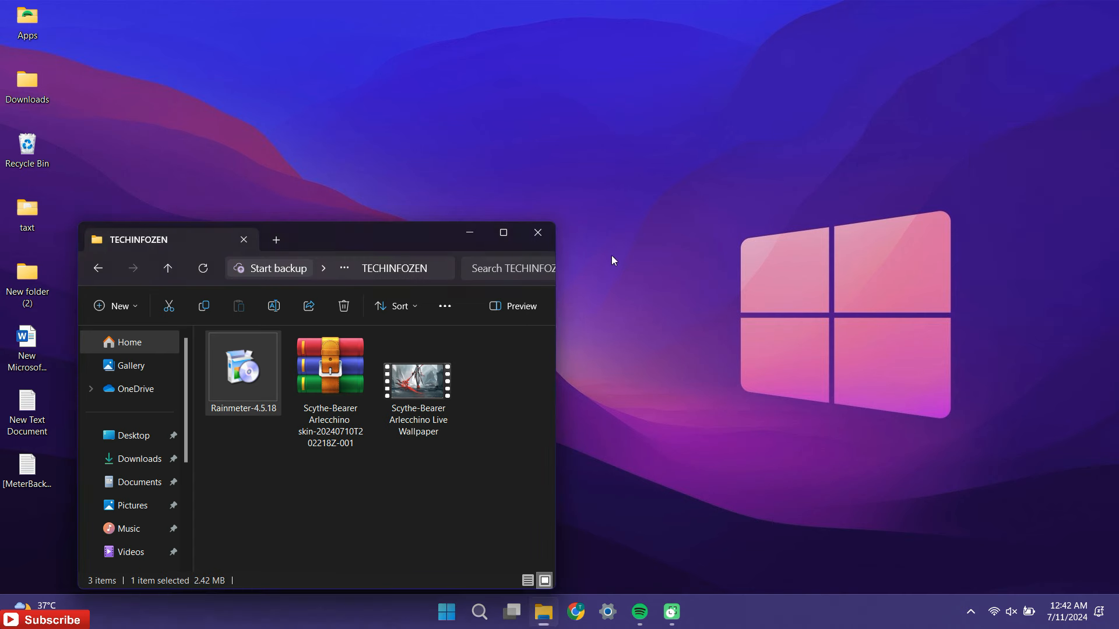
Extract the Scythe-Bearer Arlecchino skin archive into the TECHINFOZEN folder with WinRAR.
left_click(504, 234)
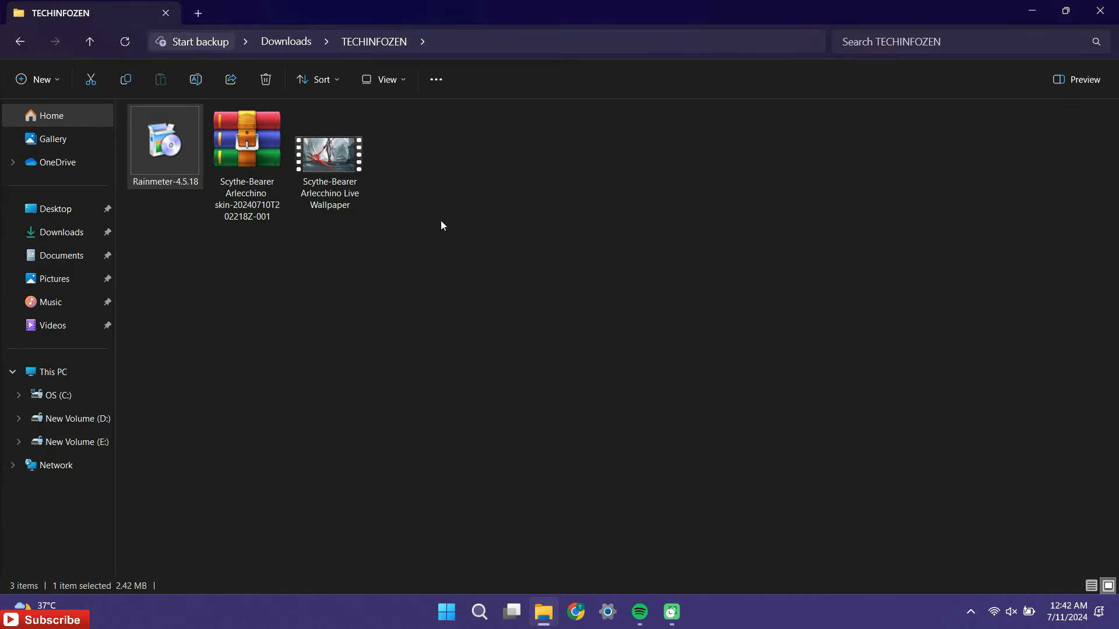
left_click(235, 156)
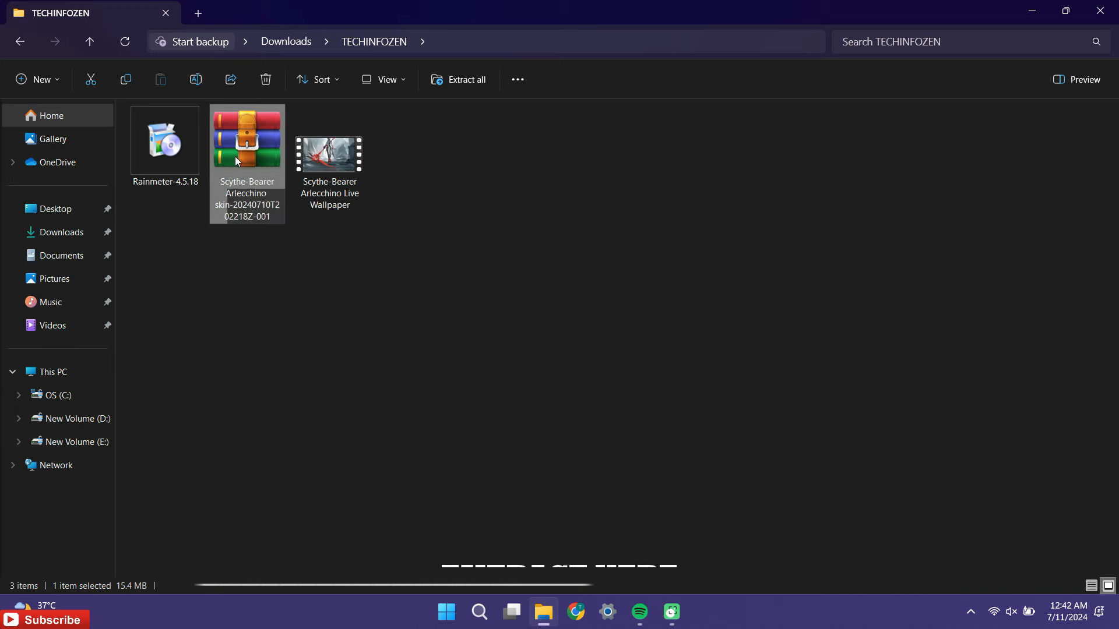
right_click(235, 156)
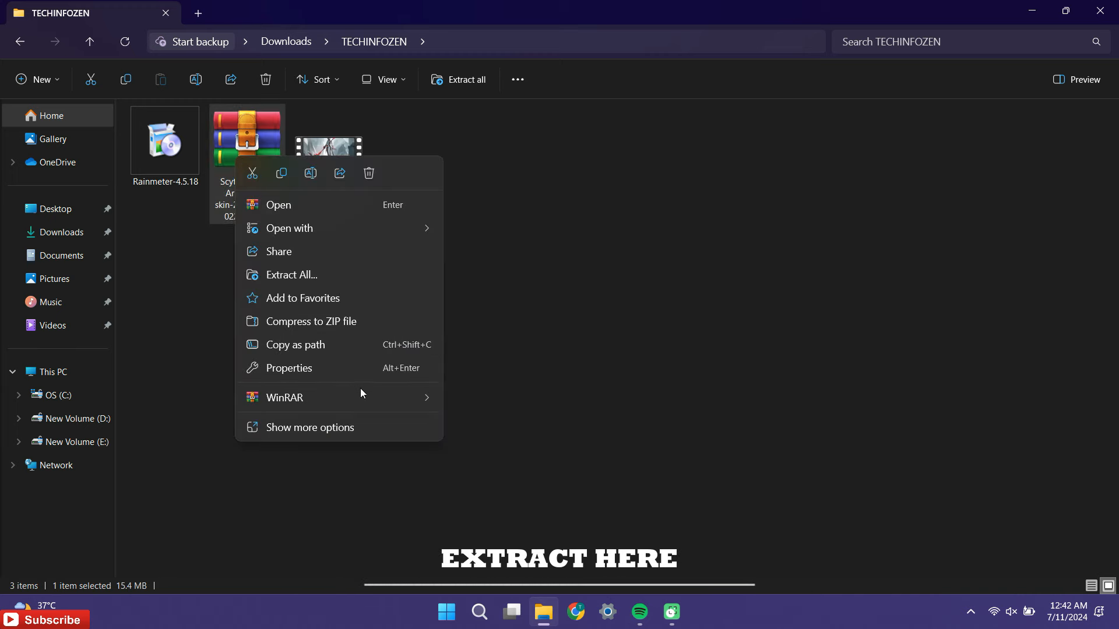
mouse_move(366, 396)
left_click(494, 468)
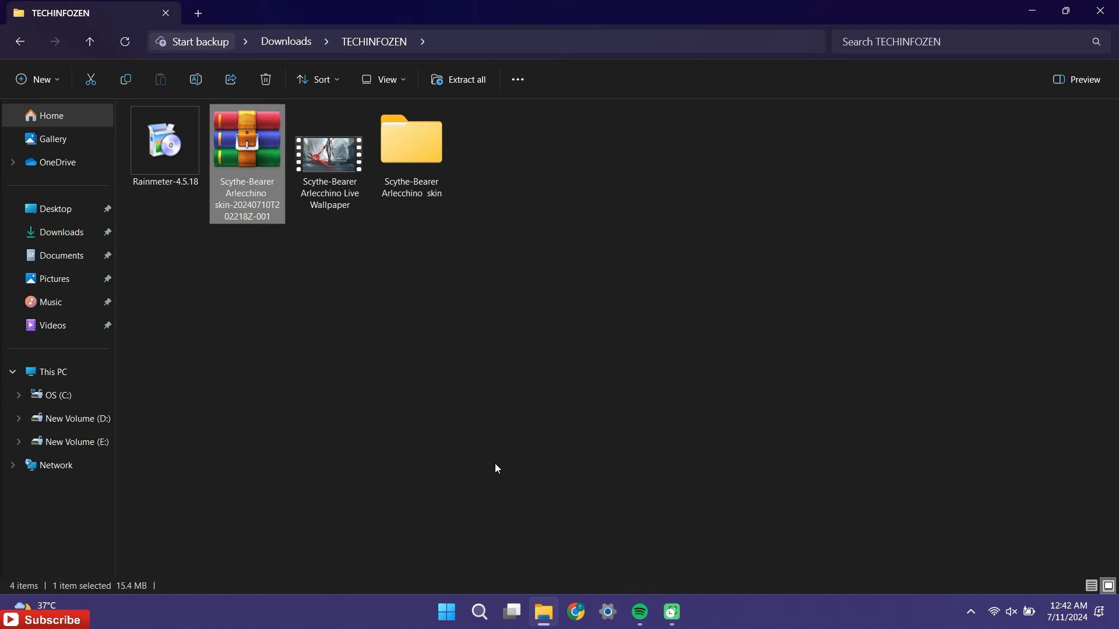
left_click(528, 397)
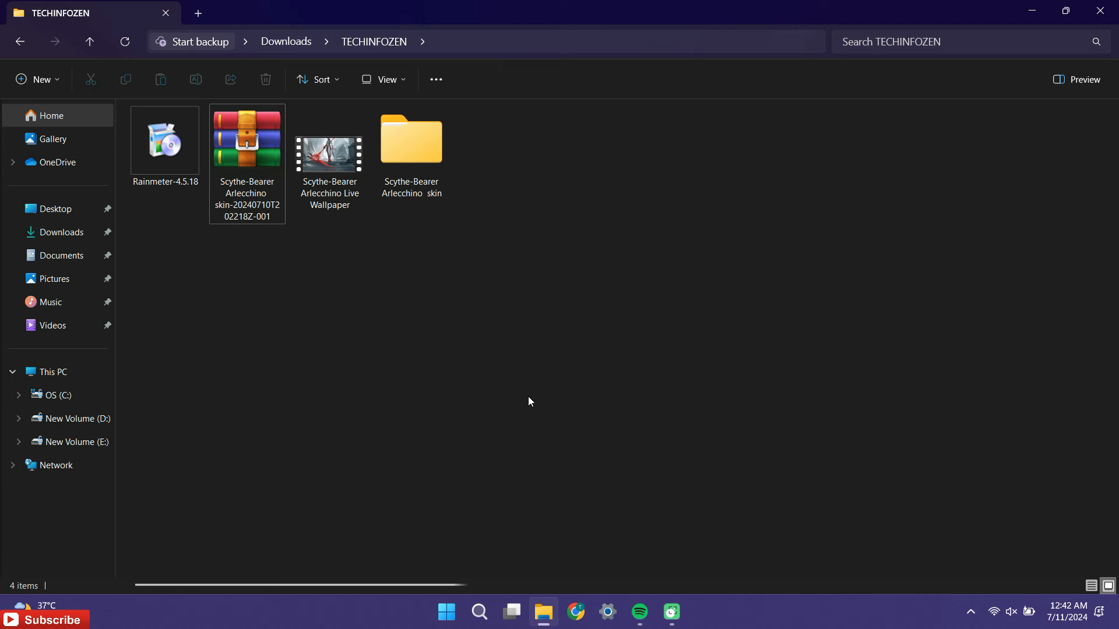
Open Lively Wallpaper and move its window clear of the files in the TECHINFOZEN folder.
key("super+s")
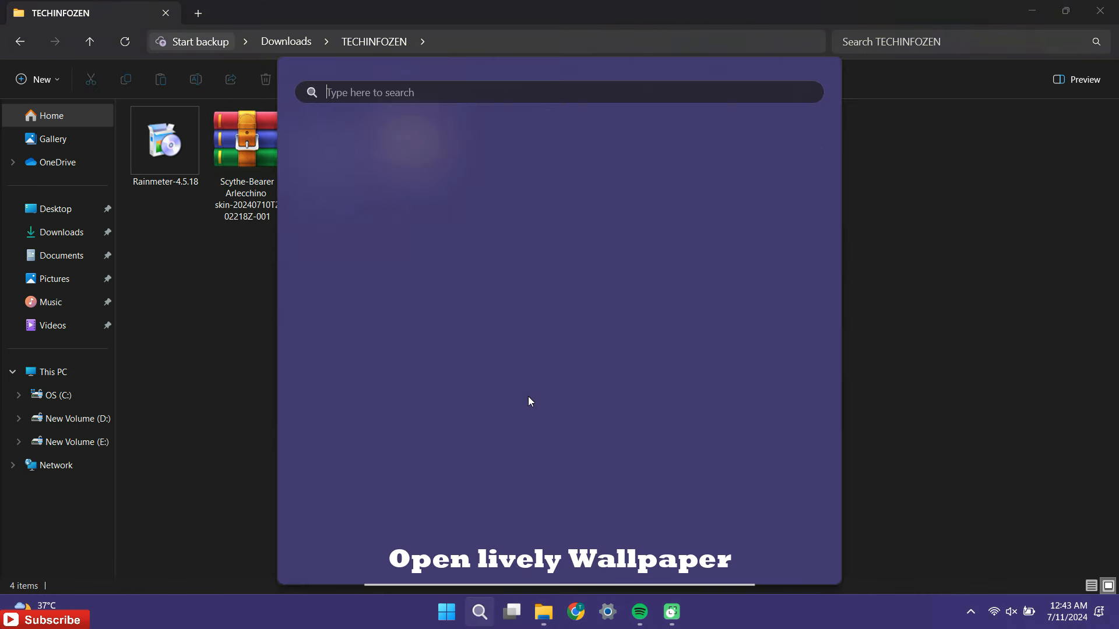
left_click(652, 386)
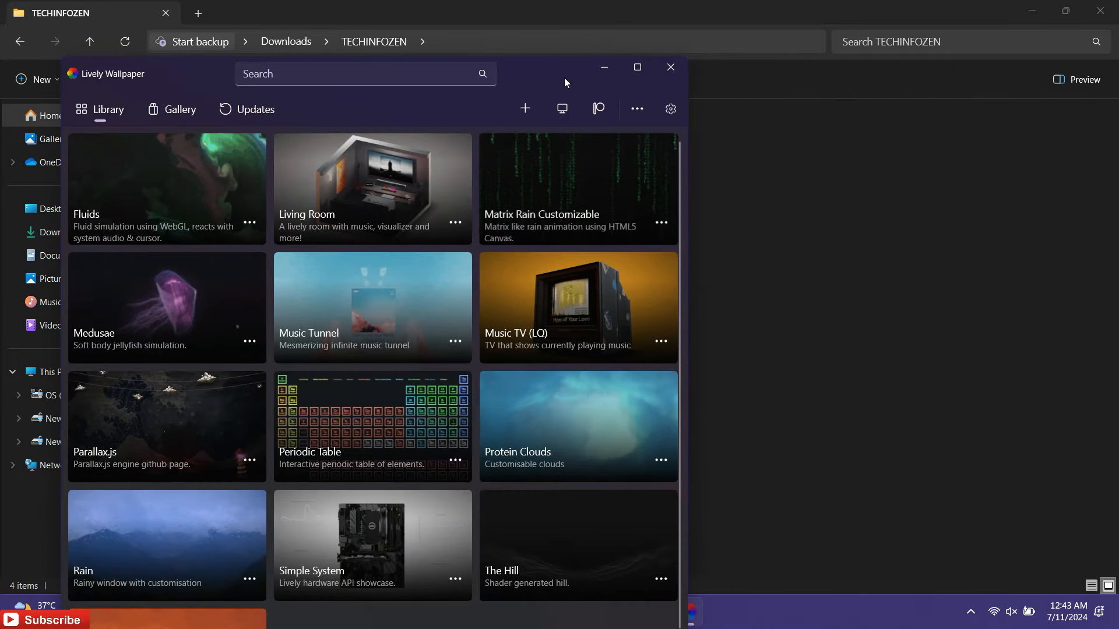
left_click_drag(559, 74, 970, 32)
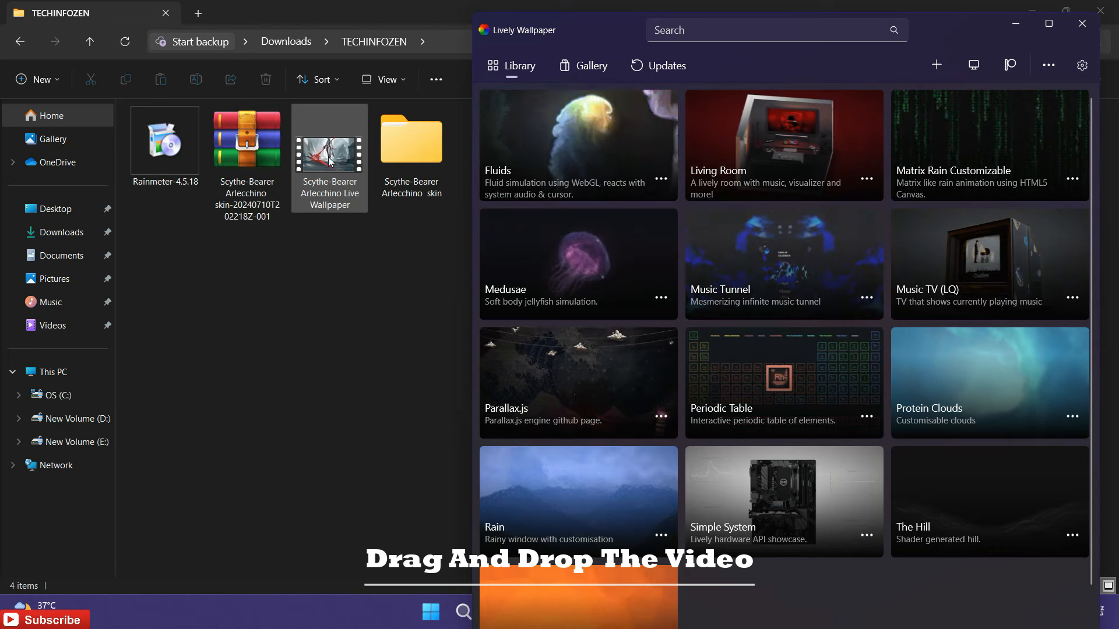
Add the Scythe-Bearer Arlecchino Live Wallpaper video to the Lively Wallpaper library under its default title and close Lively.
left_click_drag(345, 159, 582, 185)
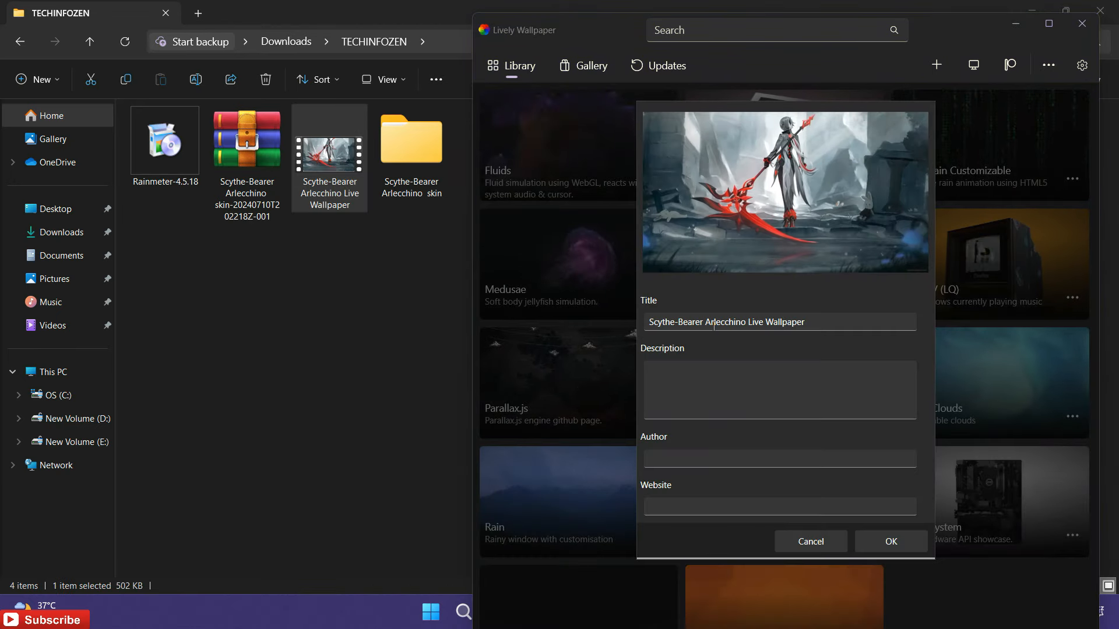
left_click(895, 541)
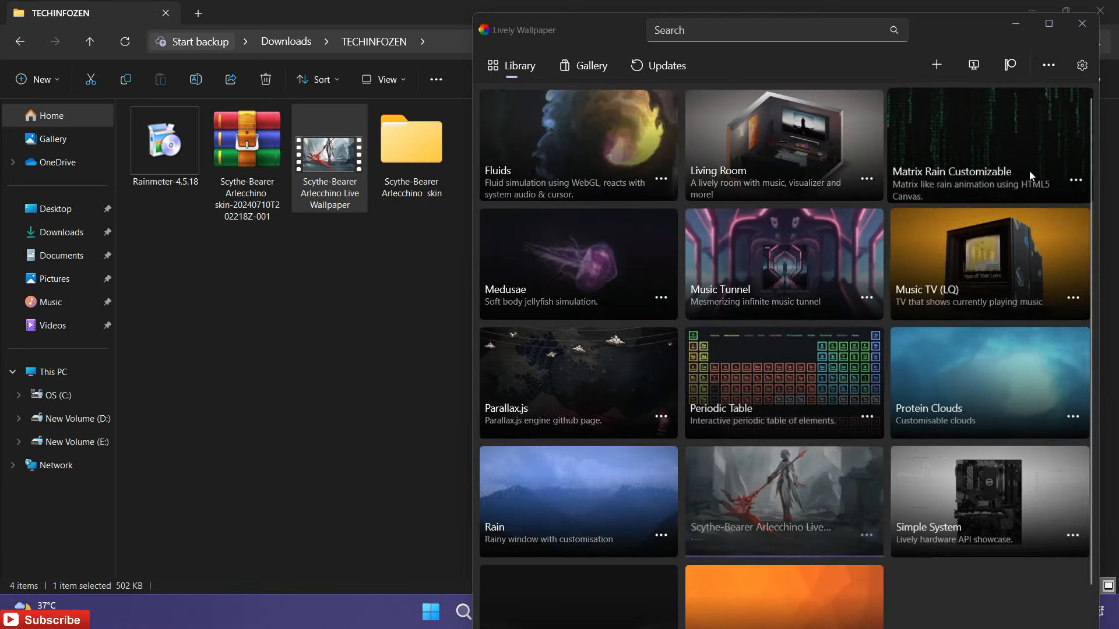
left_click(1079, 21)
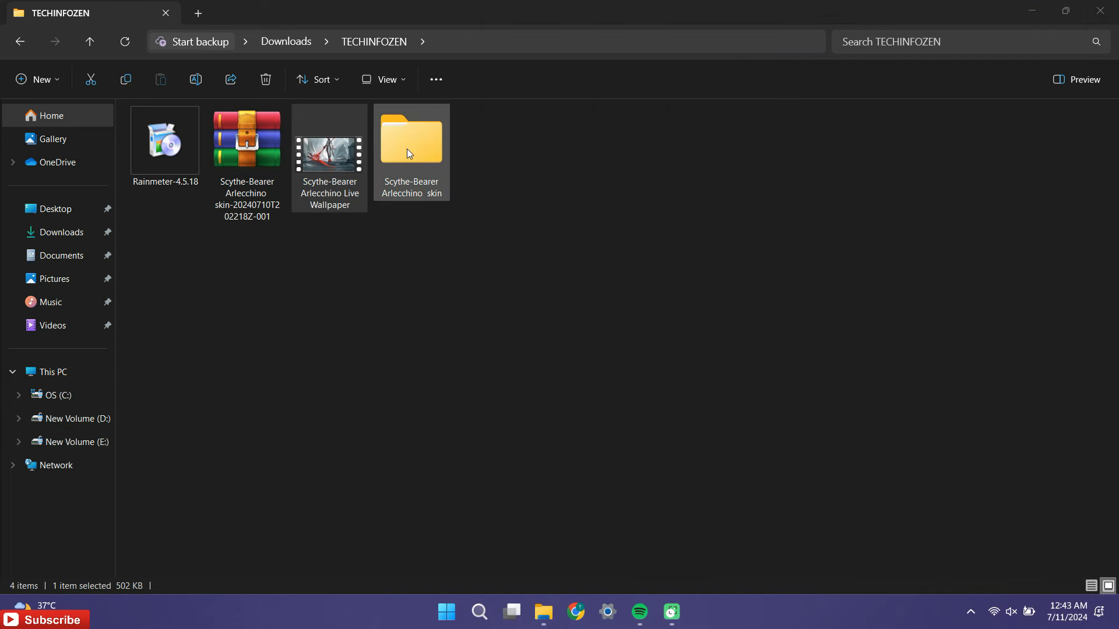
Open the extracted Scythe-Bearer Arlecchino skin folder and copy all skin folders from Antebo to Zappo.
left_click(409, 152)
right_click(408, 150)
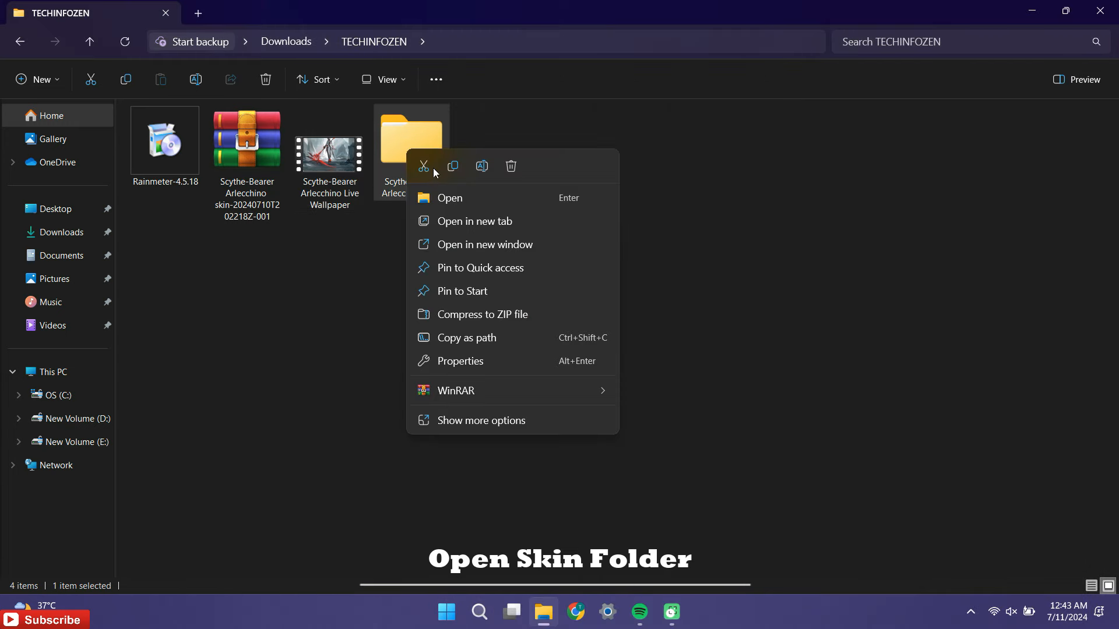
left_click(439, 198)
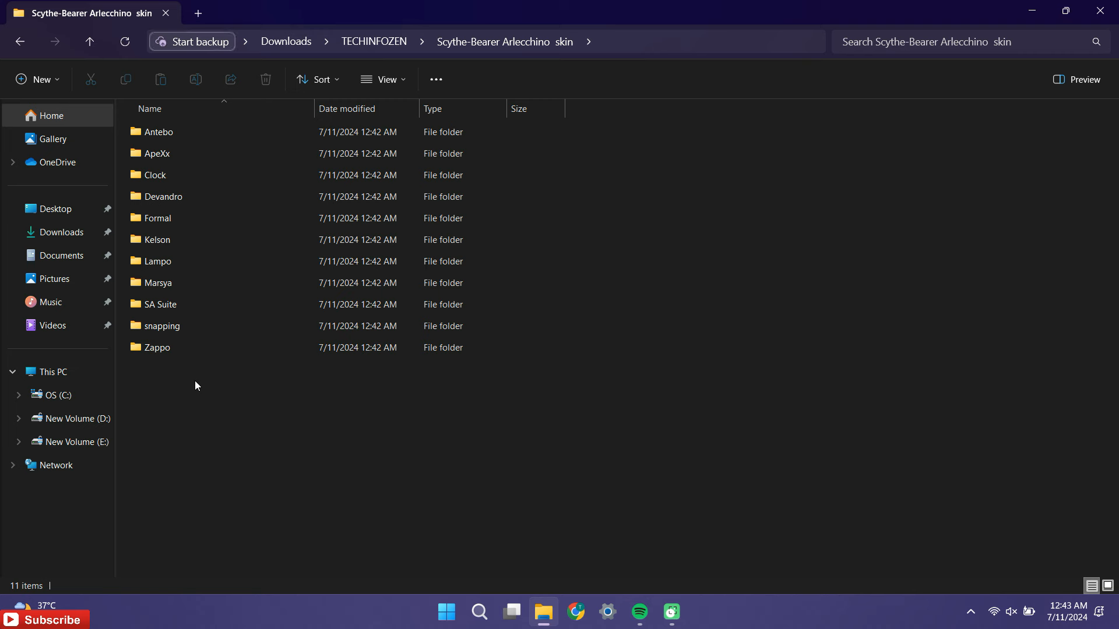
left_click_drag(195, 380, 171, 136)
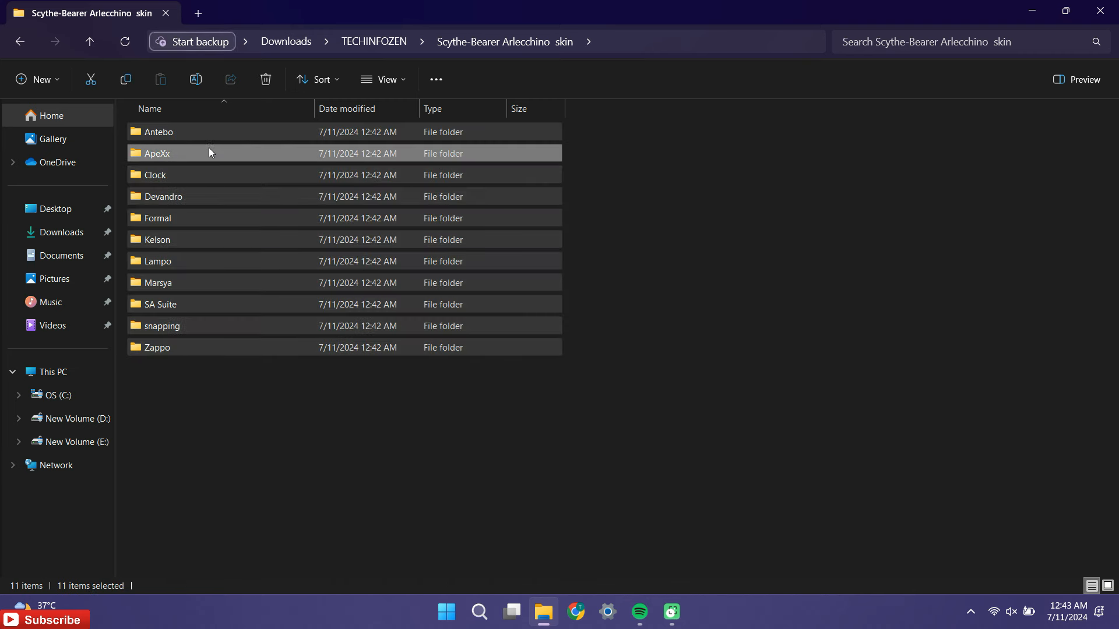
right_click(208, 148)
left_click(281, 371)
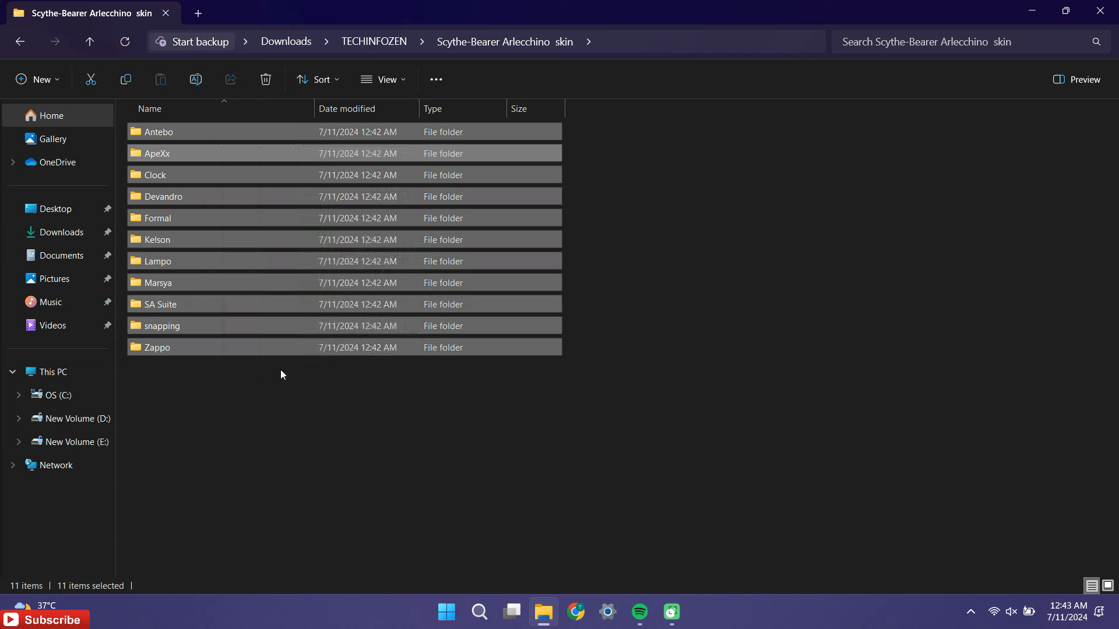
left_click(270, 338)
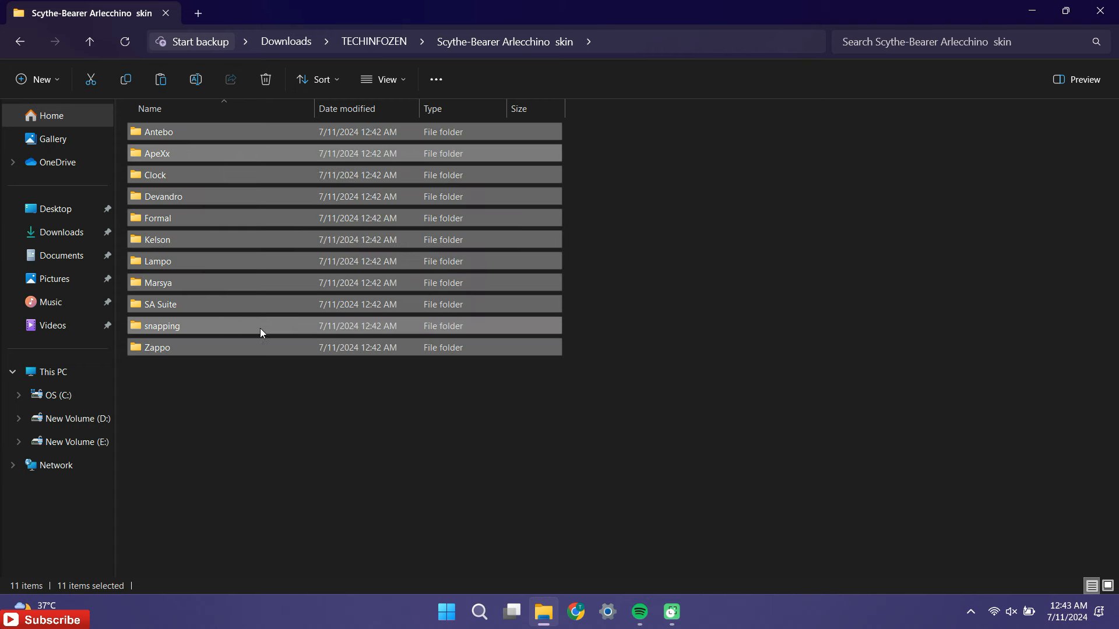
Paste the copied skin folders into Documents\Rainmeter\Skins.
left_click(67, 257)
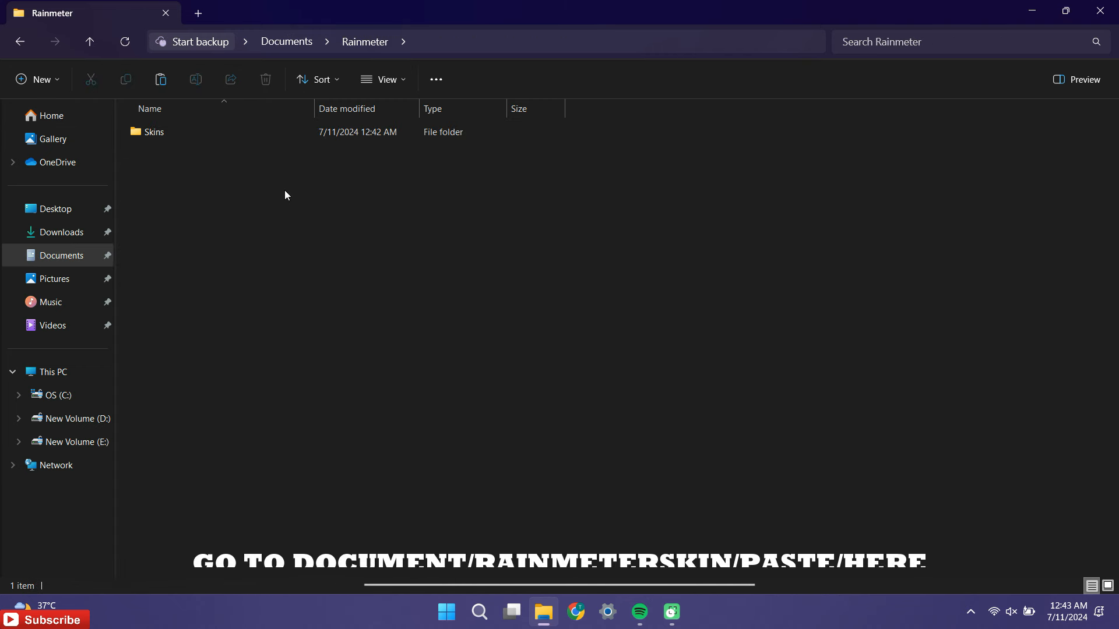
left_click(169, 131)
double_click(169, 131)
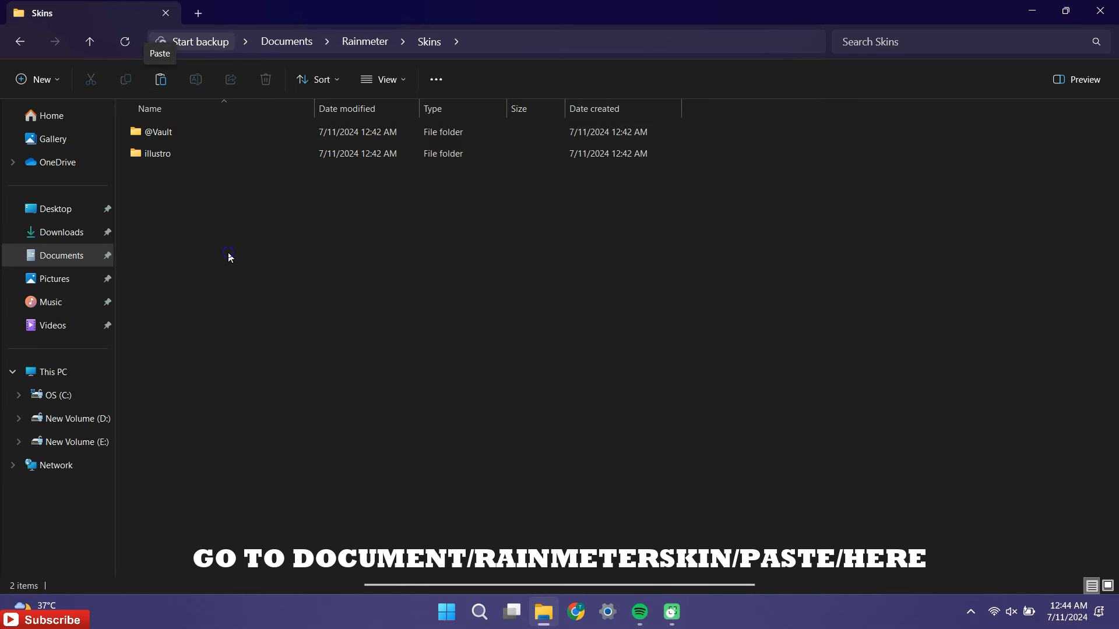
right_click(229, 257)
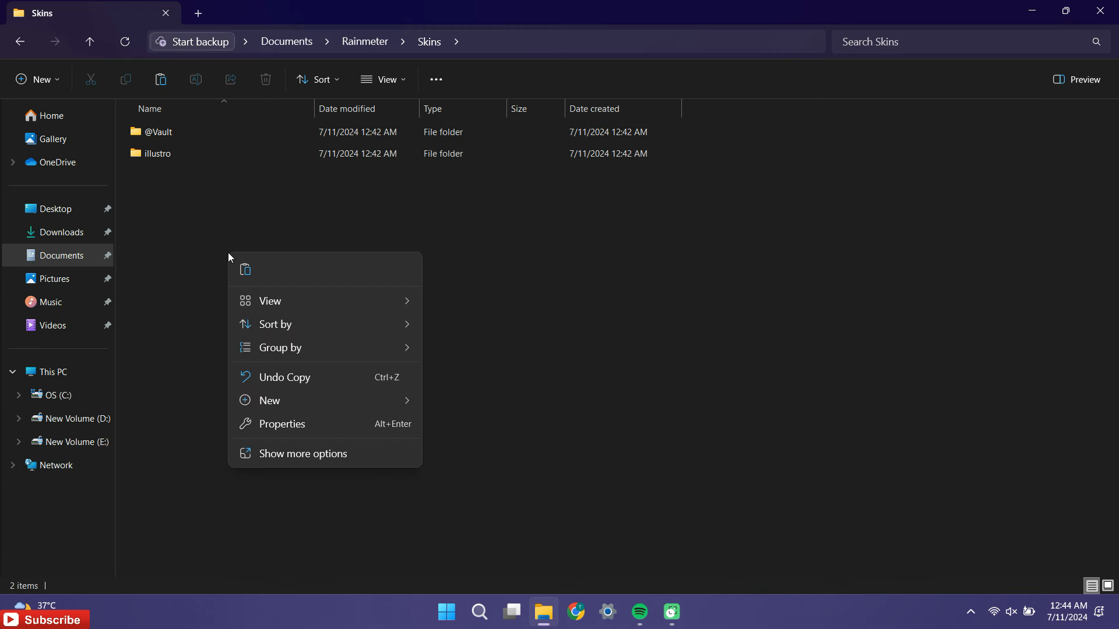
left_click(311, 454)
left_click(275, 358)
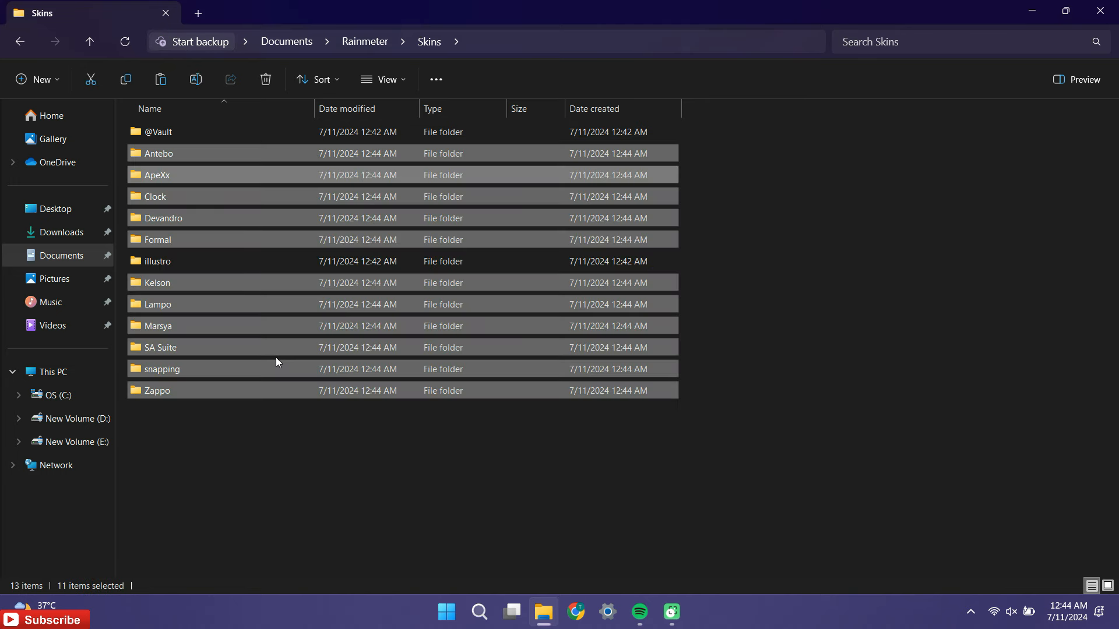
left_click(302, 455)
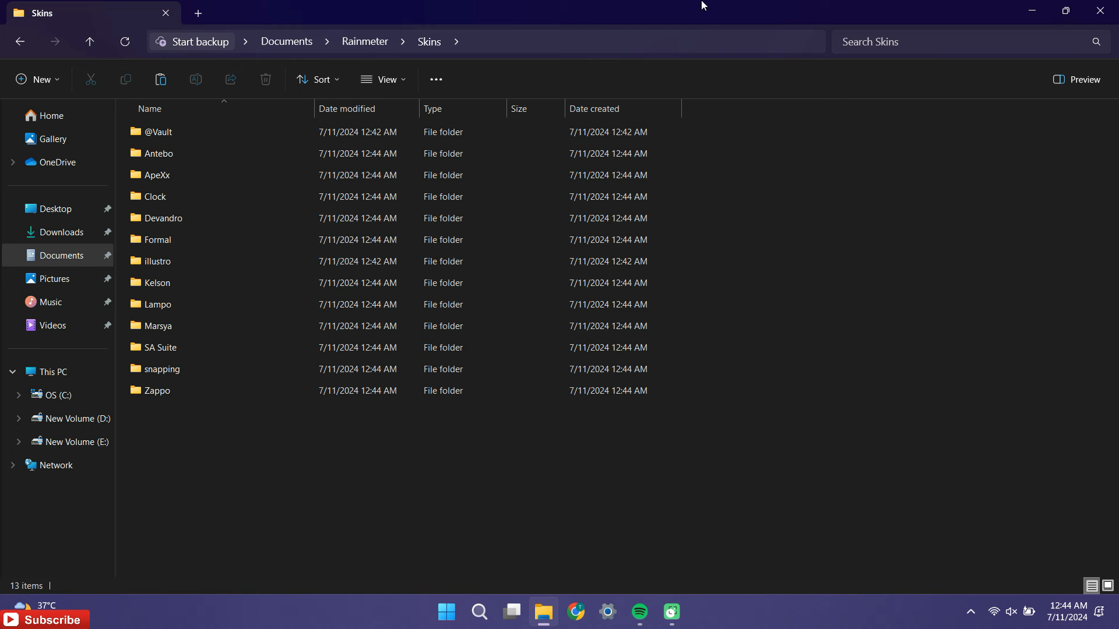
Go back to the TECHINFOZEN folder and close the File Explorer window.
left_click(17, 47)
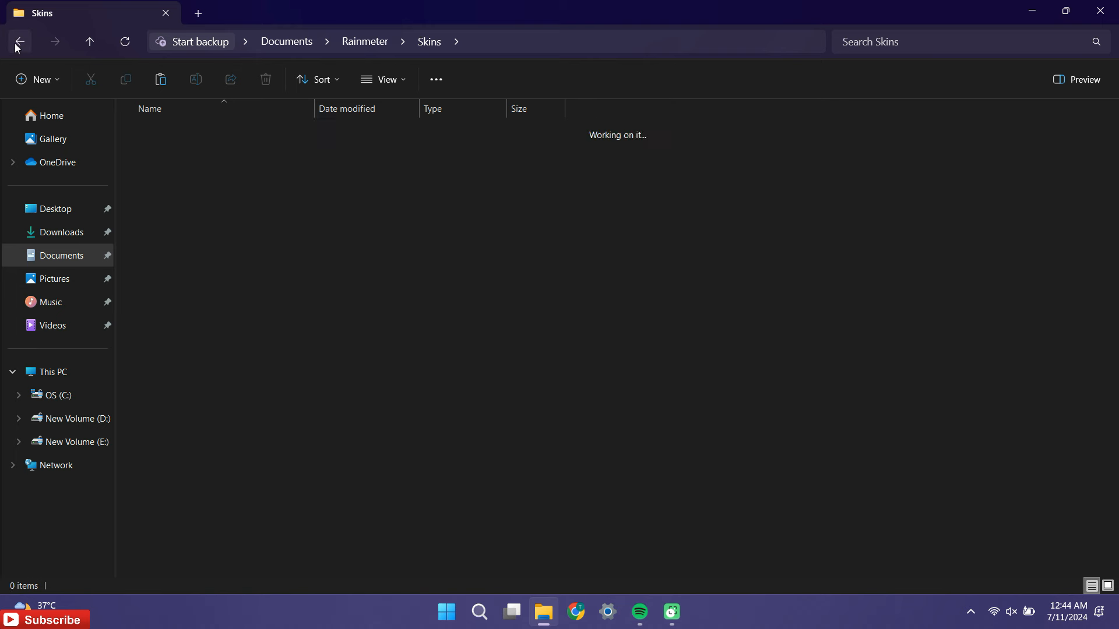
left_click(16, 47)
left_click(17, 47)
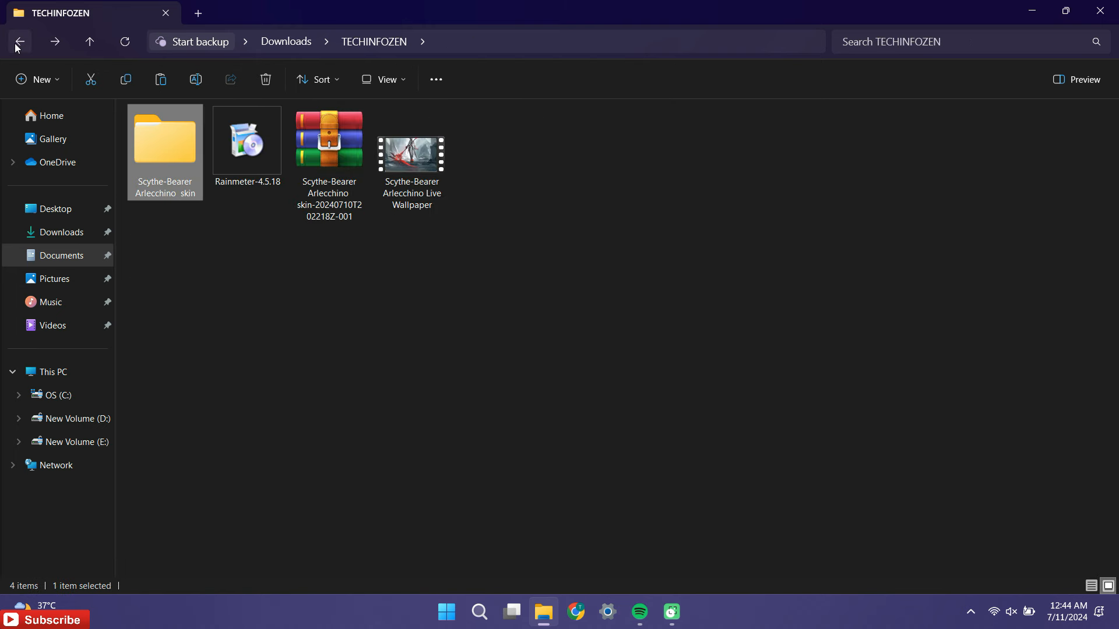
left_click(291, 279)
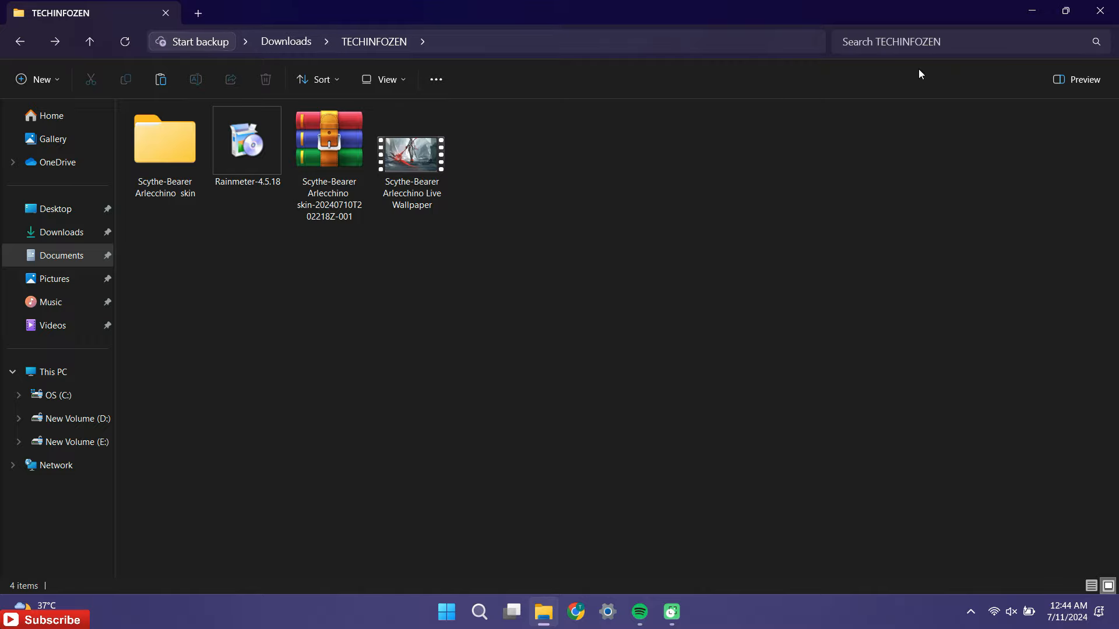
left_click(1100, 11)
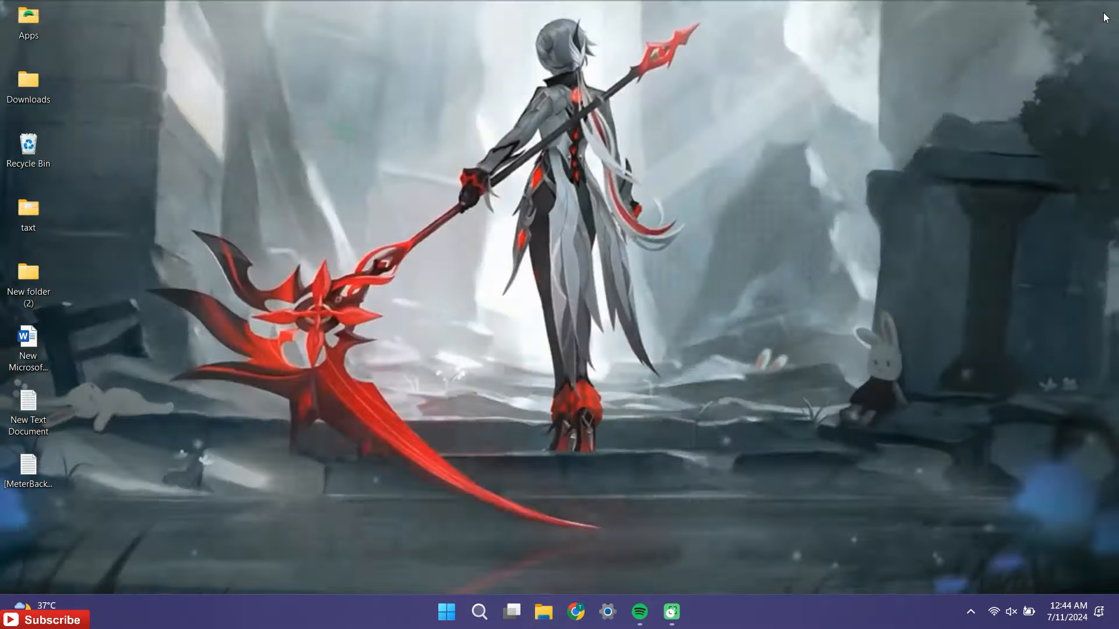
Hide the desktop icons.
right_click(699, 280)
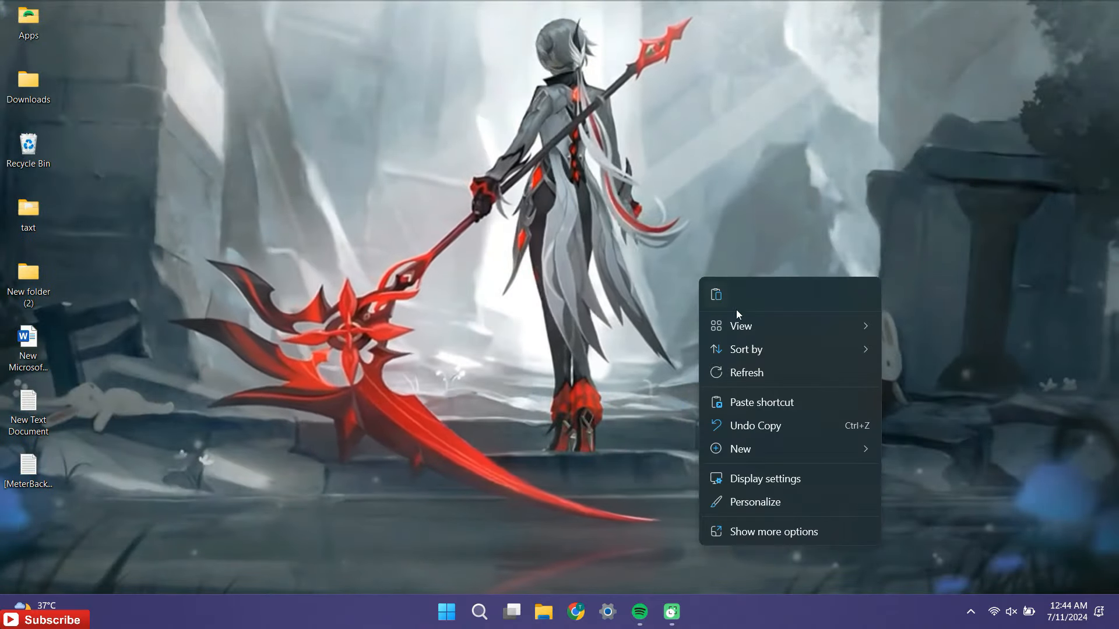
mouse_move(740, 324)
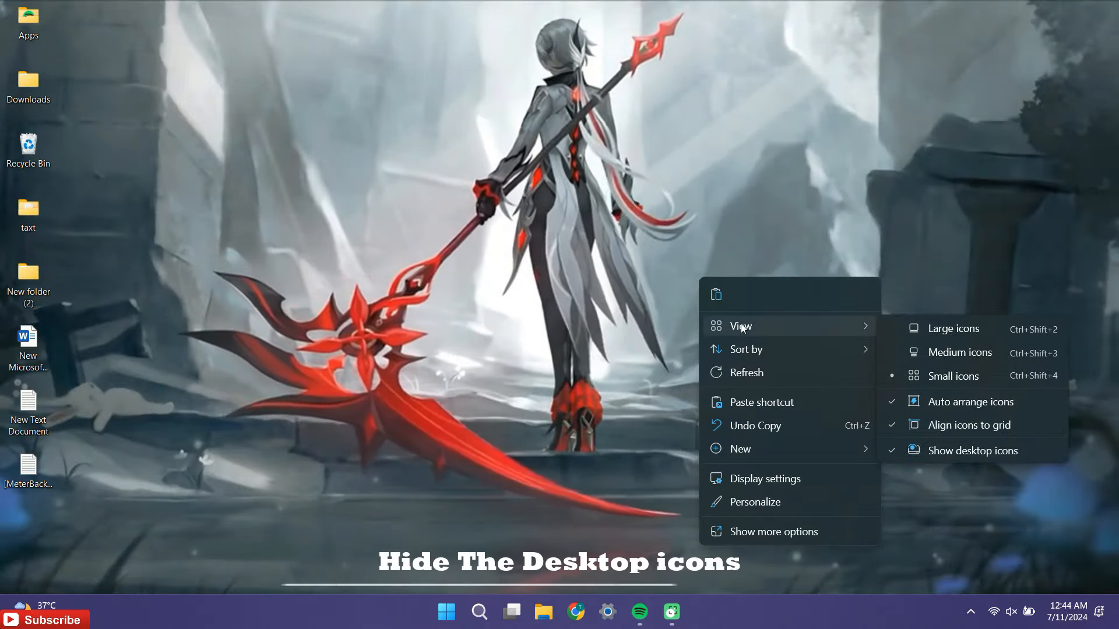
left_click(961, 453)
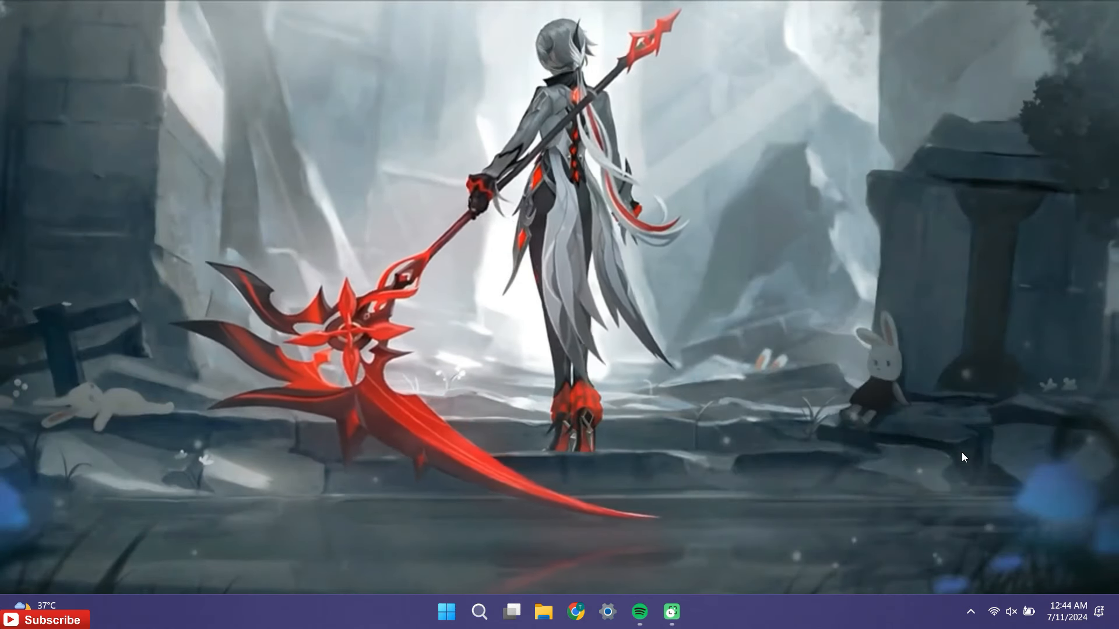
Open the Rainmeter manager, refresh all skins and move its window aside to uncover the desktop.
left_click(970, 613)
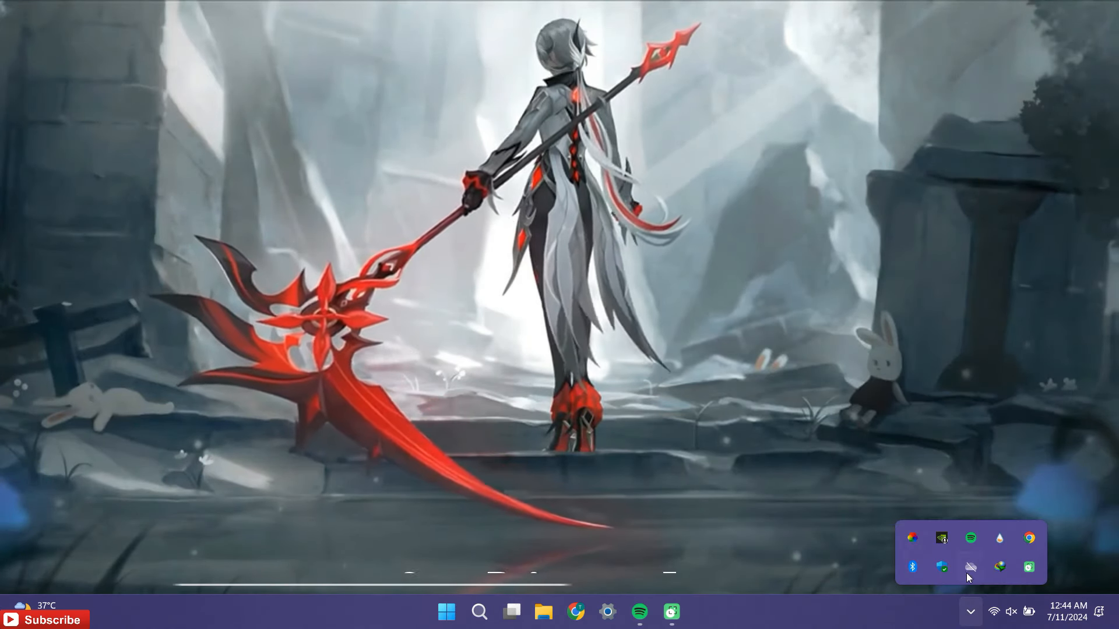
right_click(997, 541)
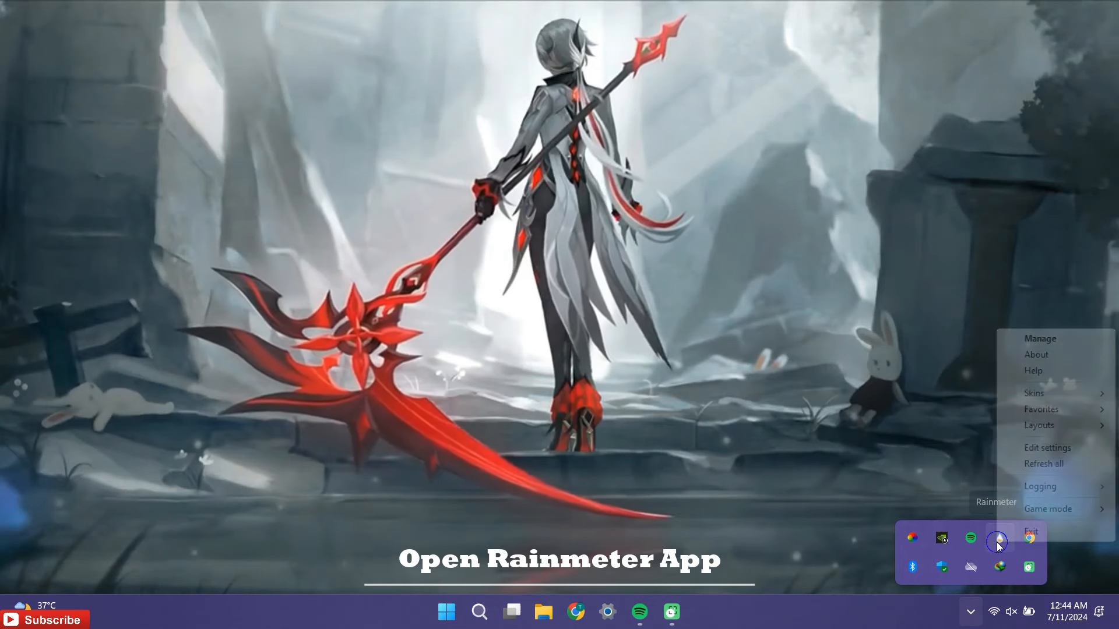
left_click(1038, 339)
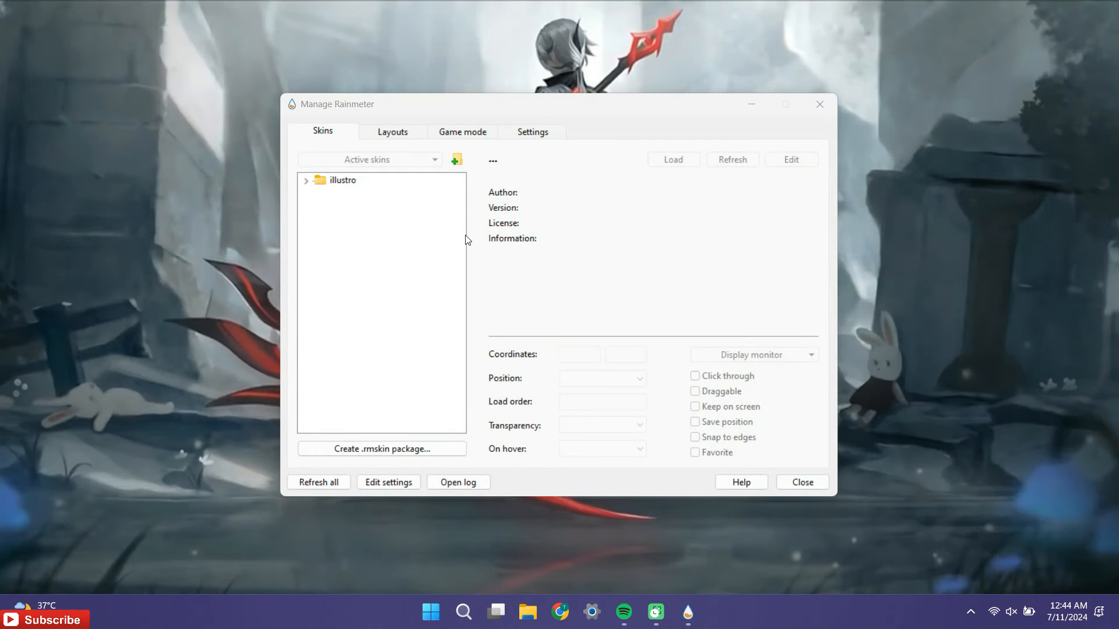
left_click(331, 483)
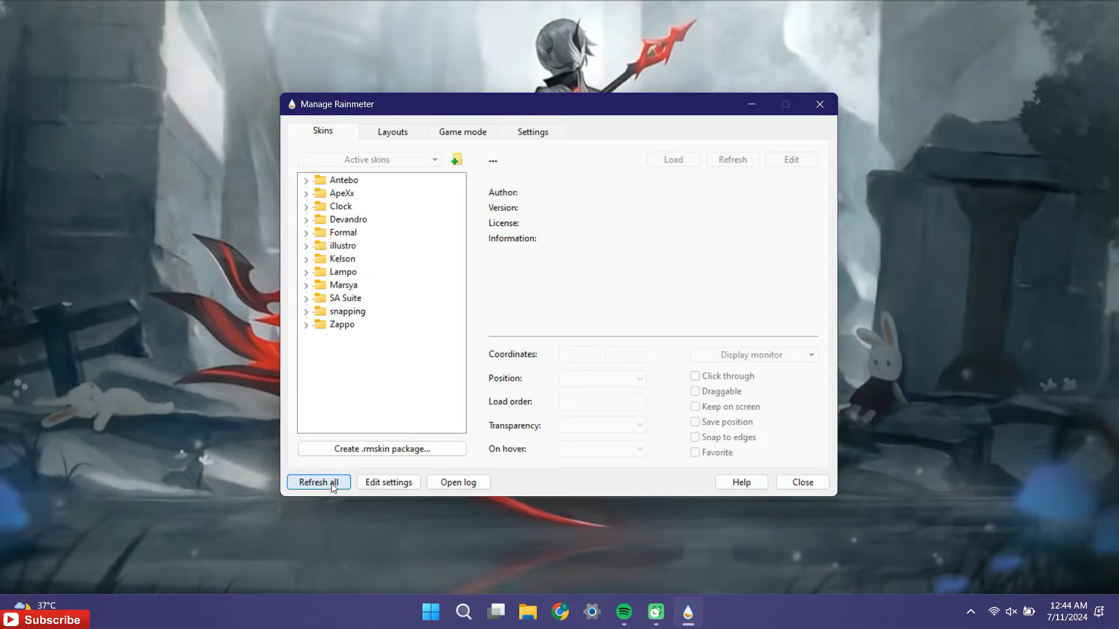
left_click_drag(518, 103, 802, 70)
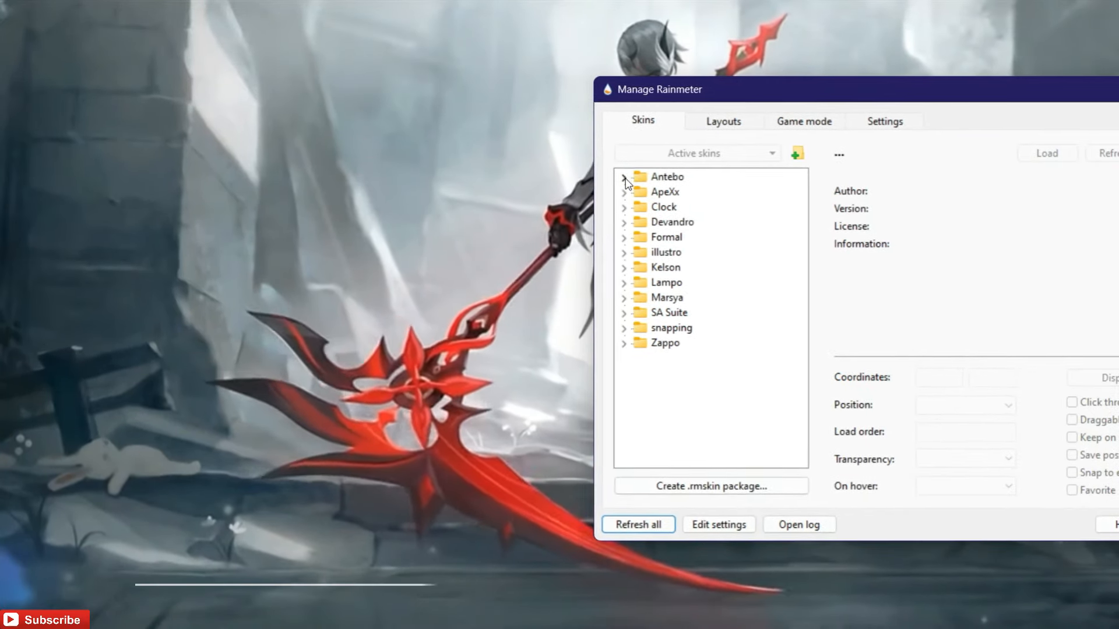
Load the Dock skin from the Antebo folder and collapse that folder.
left_click(625, 178)
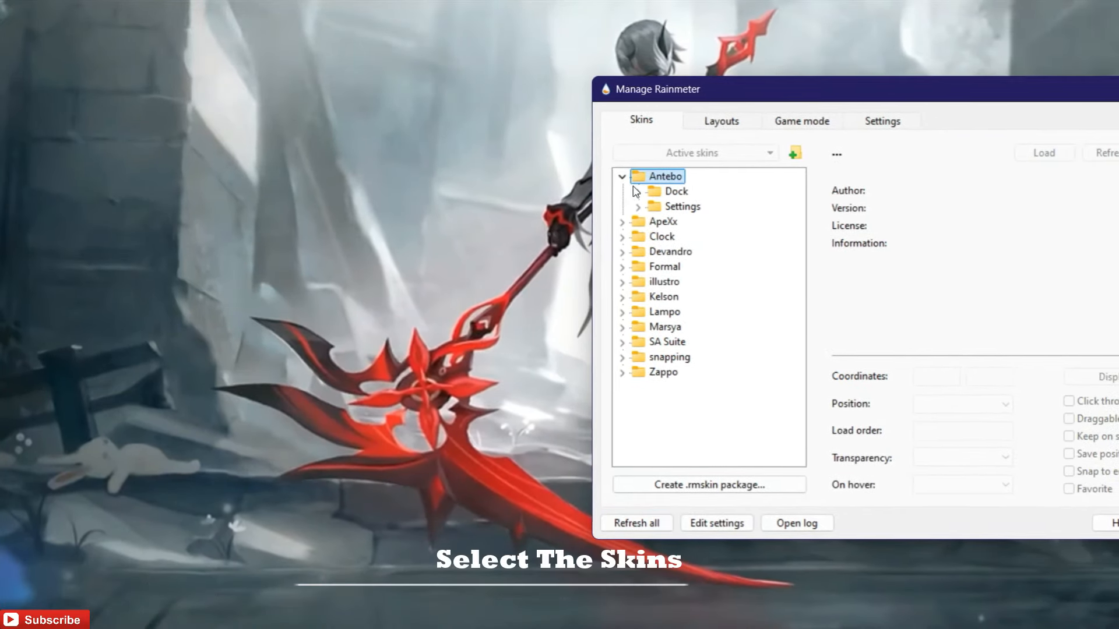
left_click(639, 192)
double_click(697, 208)
left_click(616, 175)
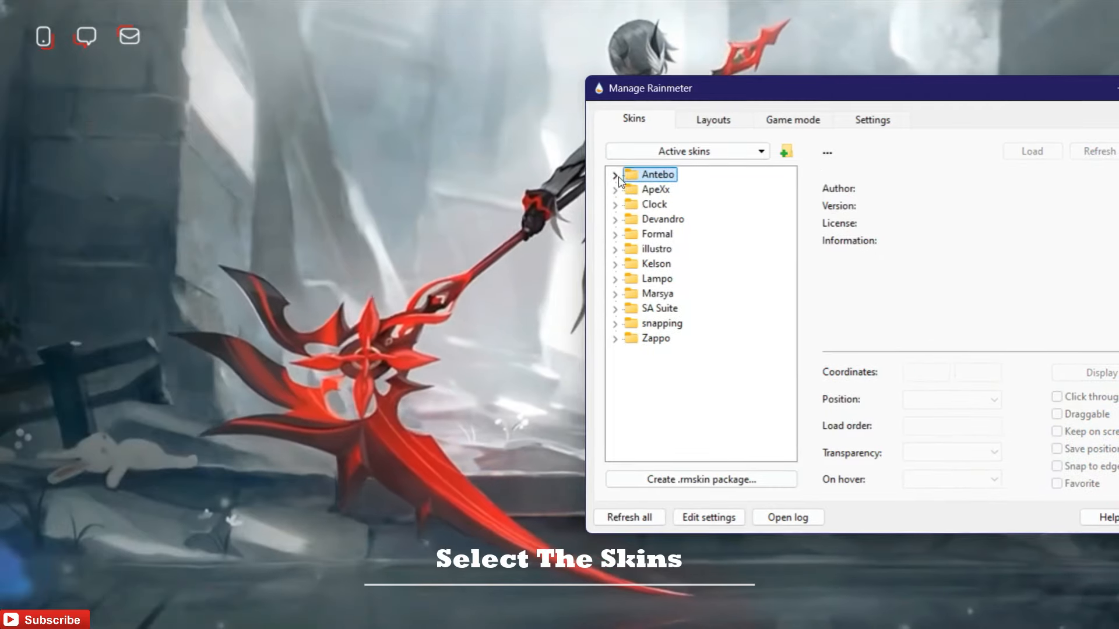
Load Recycle Bin.ini from the ApeXx skin folder and collapse that folder.
left_click(616, 190)
left_click(632, 205)
left_click(704, 219)
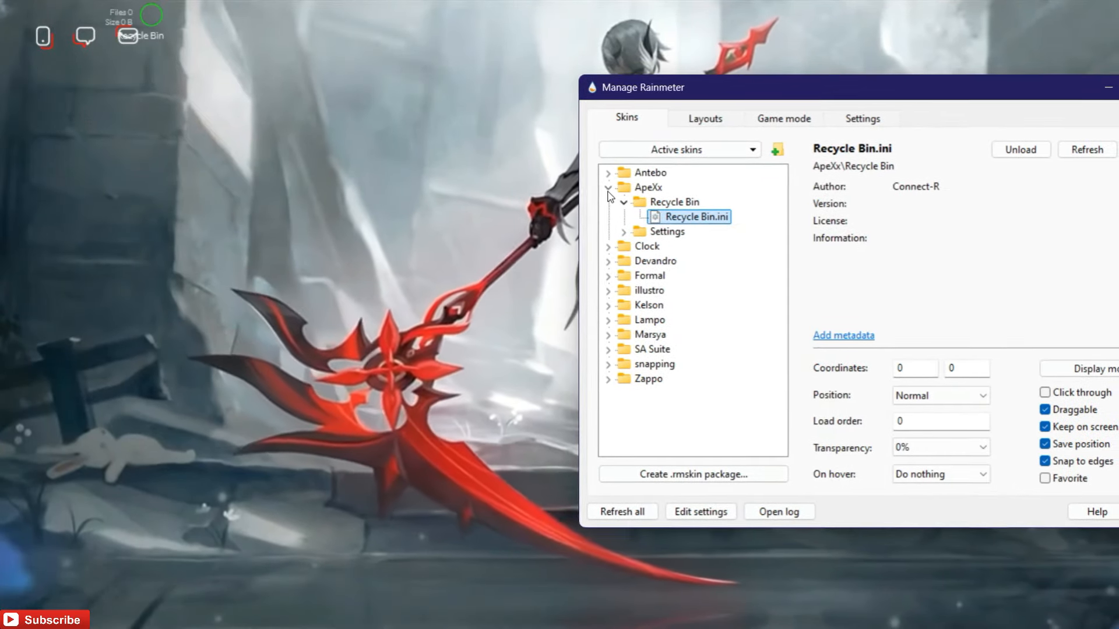
left_click(610, 188)
Load My first skin .ini from the Goodday subfolder of the Clock skins, leaving Clock.ini unloaded.
left_click(610, 202)
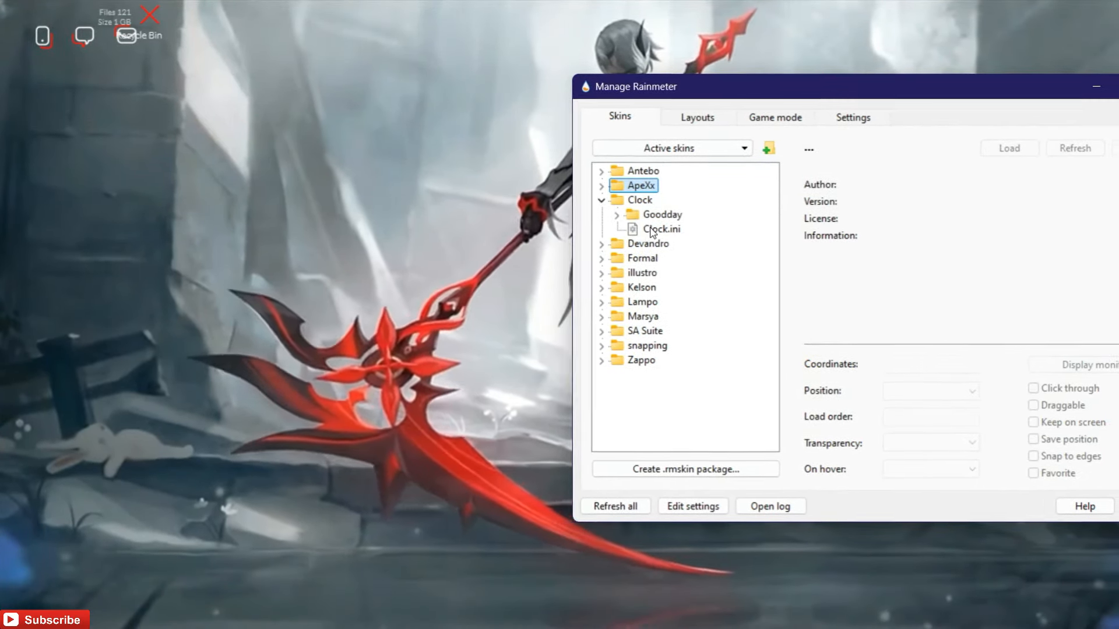
double_click(653, 231)
double_click(653, 231)
left_click(619, 217)
double_click(676, 227)
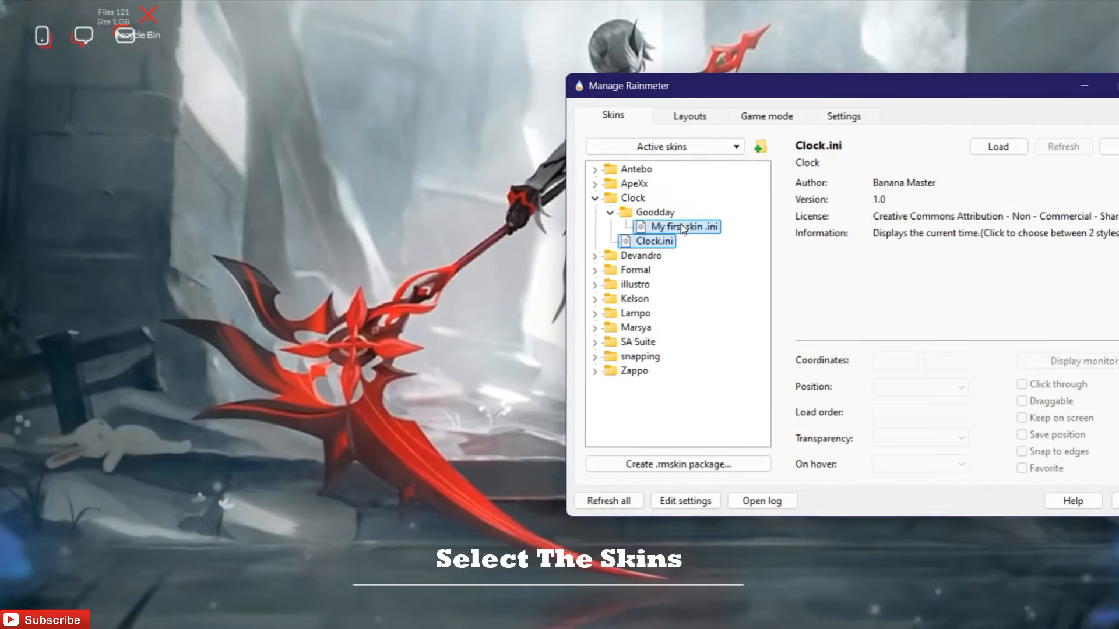
left_click(596, 199)
Load Dock.ini from the Devandro skin folder and collapse that folder.
left_click(590, 210)
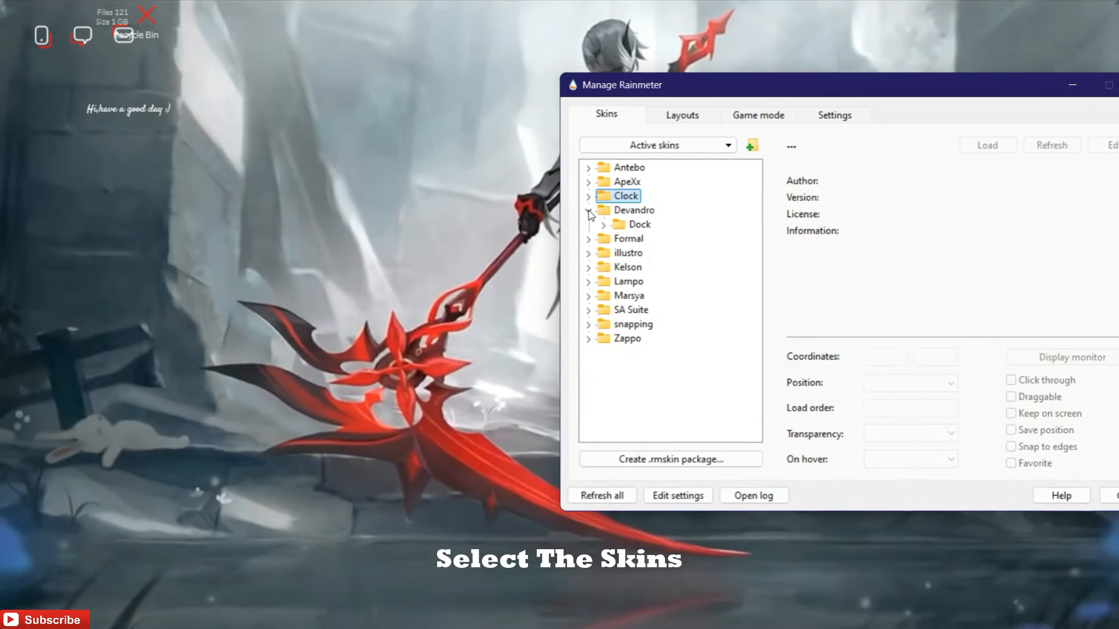
left_click(606, 224)
right_click(654, 239)
left_click(684, 247)
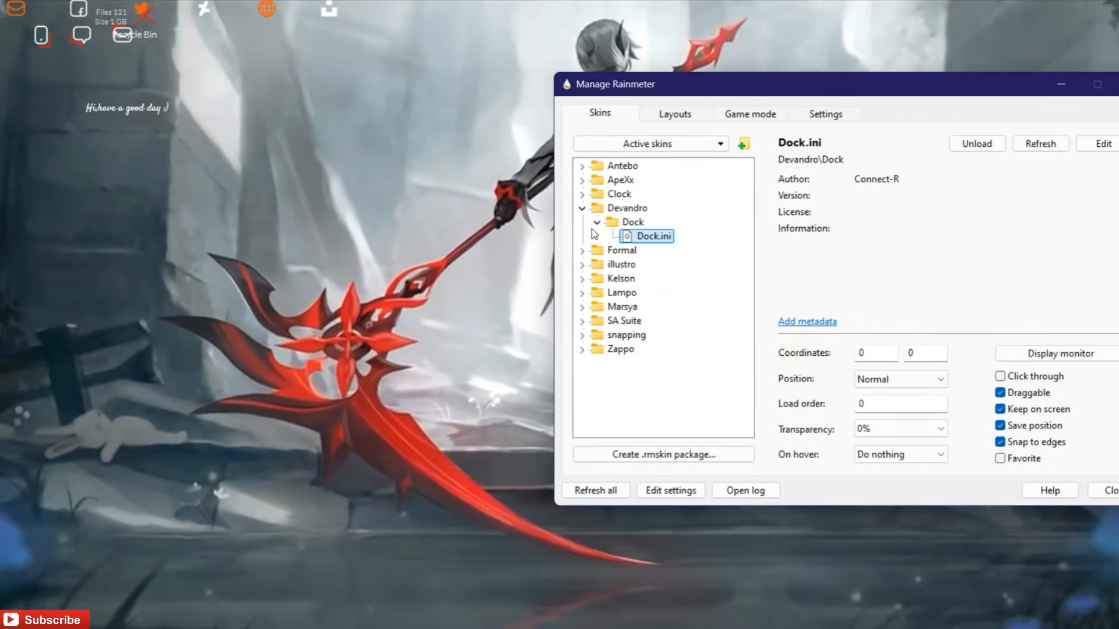
left_click(584, 208)
Load Search.ini from the Formal skin folder and collapse that folder.
left_click(584, 222)
left_click(598, 236)
right_click(641, 248)
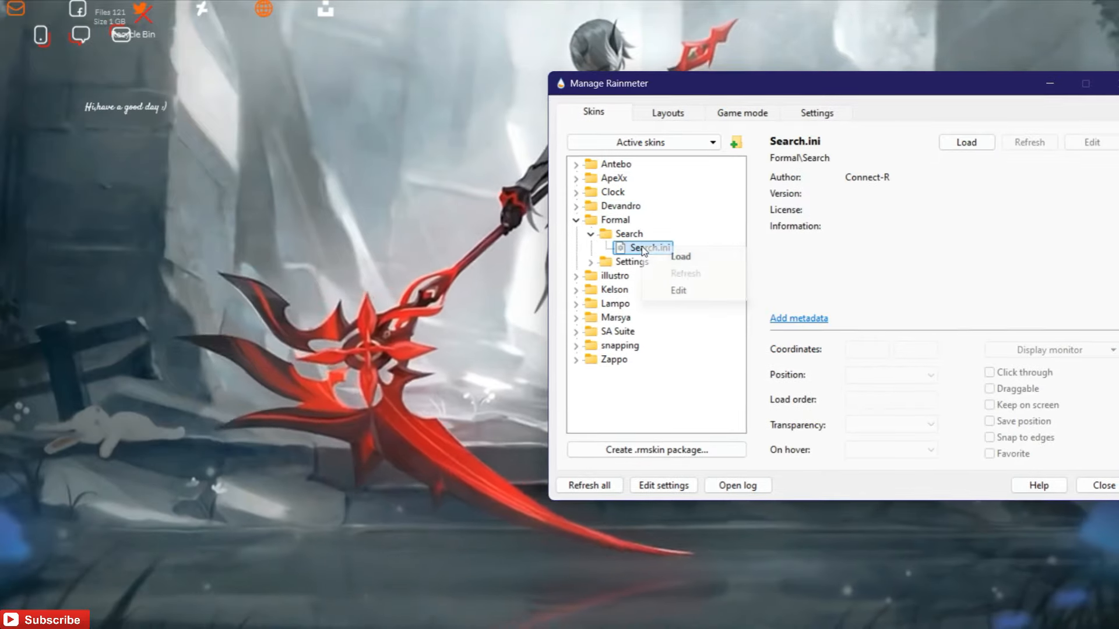
left_click(677, 254)
left_click(577, 220)
Load the Date and Time skin from the Kelson folder and collapse that folder.
left_click(571, 245)
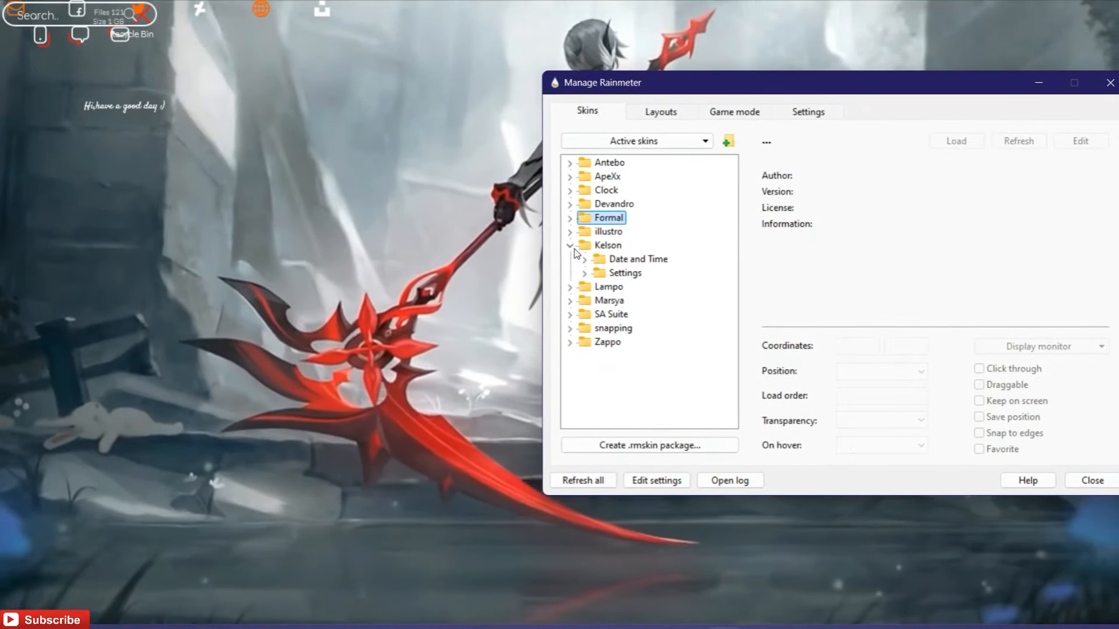
left_click(586, 259)
right_click(649, 272)
left_click(676, 285)
left_click(564, 243)
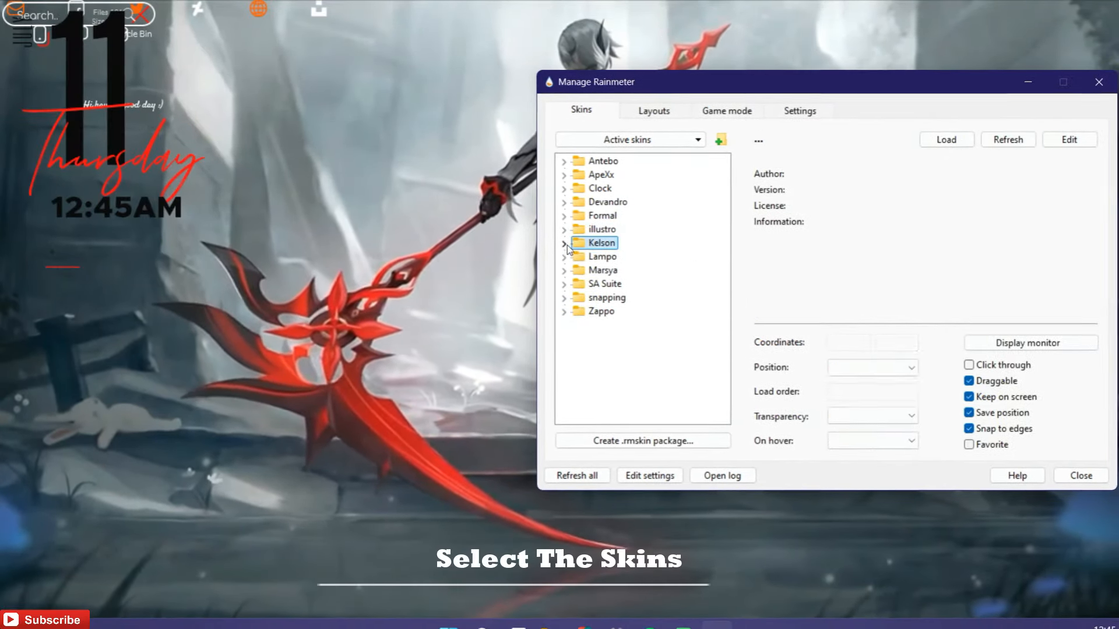
Load Song Info.ini from the Lampo skin folder and collapse that folder.
left_click(565, 257)
left_click(580, 284)
right_click(643, 296)
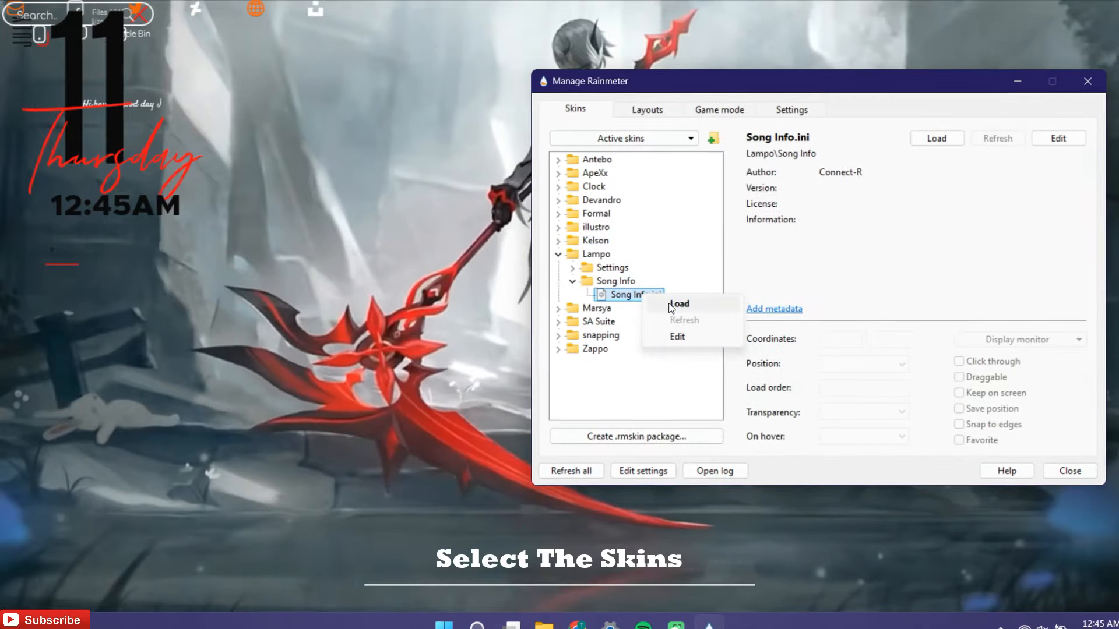
left_click(676, 304)
left_click(560, 255)
Load Song Info.ini from the Marsya skin folder.
left_click(560, 269)
left_click(567, 292)
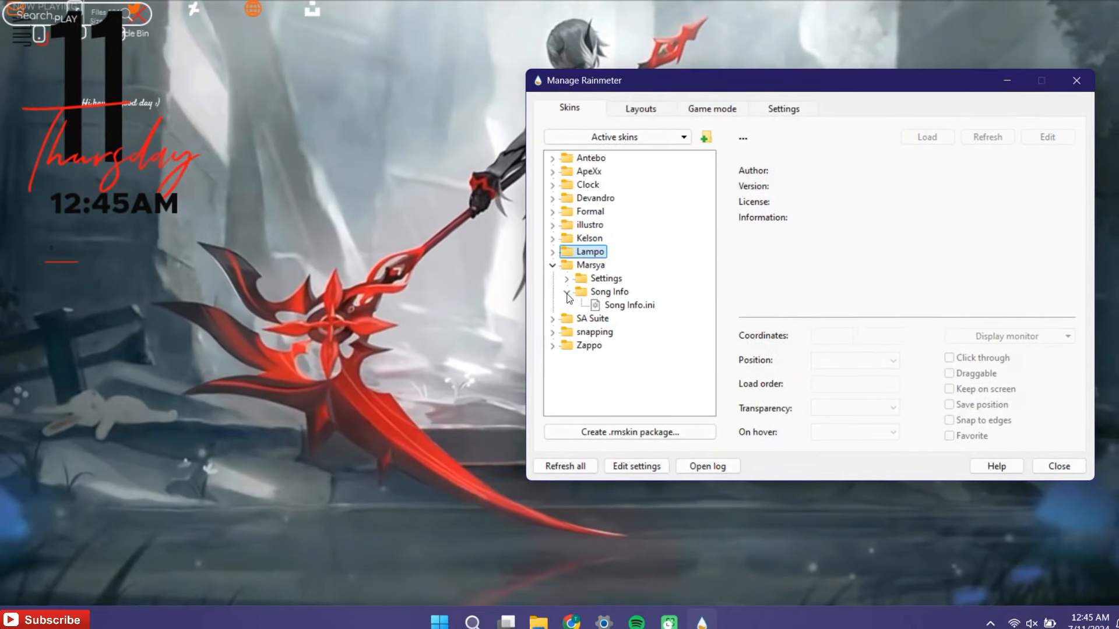
left_click(662, 315)
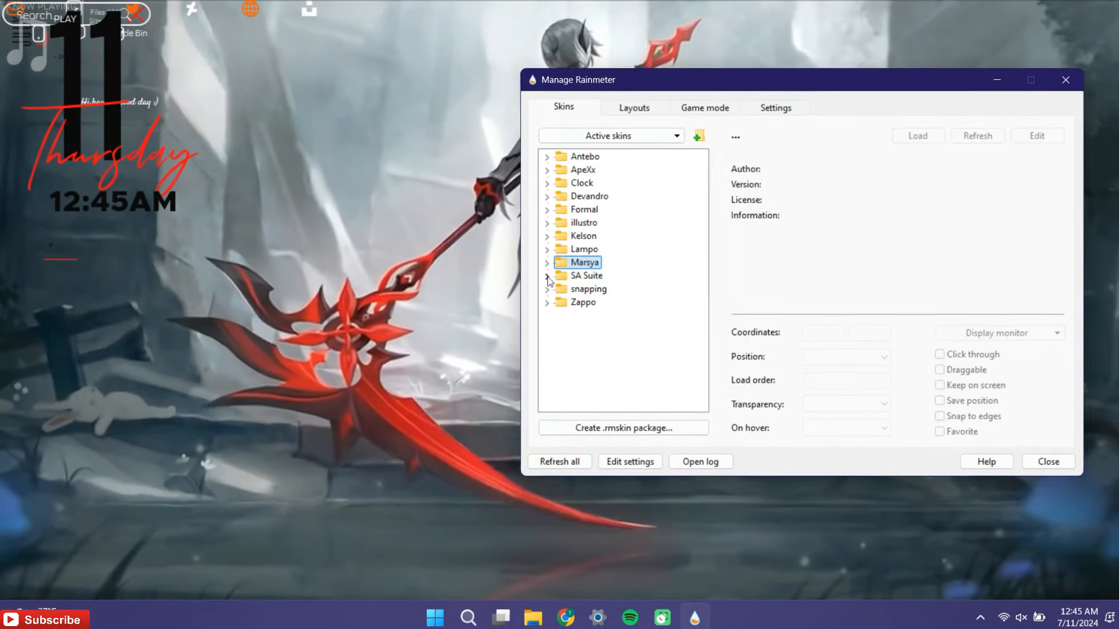
Load Weather.ini from the Weather subfolder of the SA Suite skins.
left_click(547, 276)
left_click(560, 288)
right_click(614, 328)
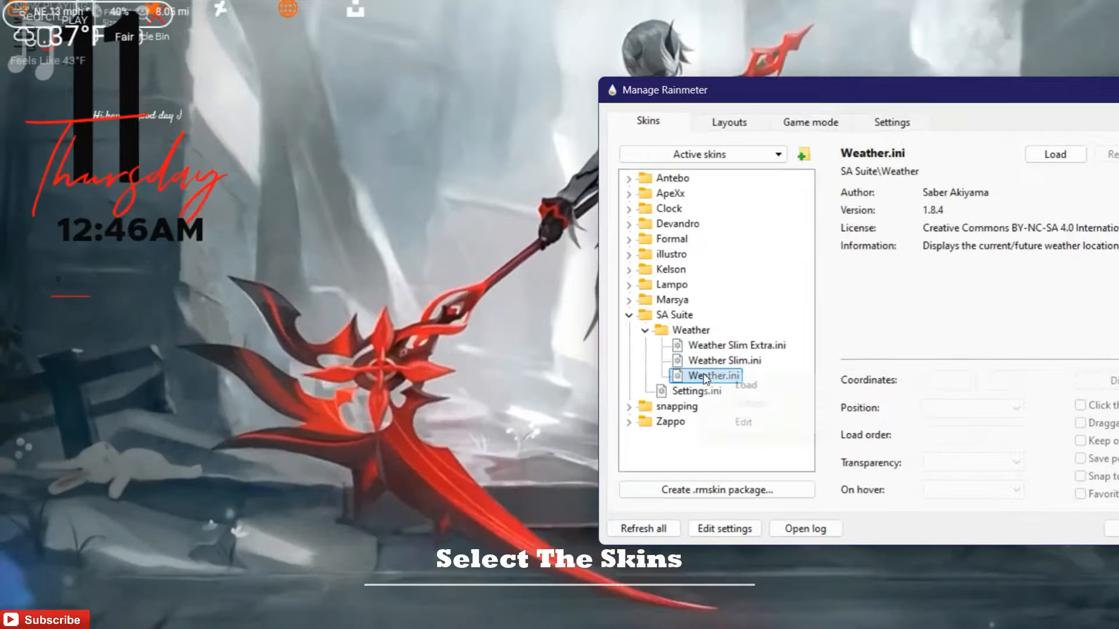
left_click(733, 386)
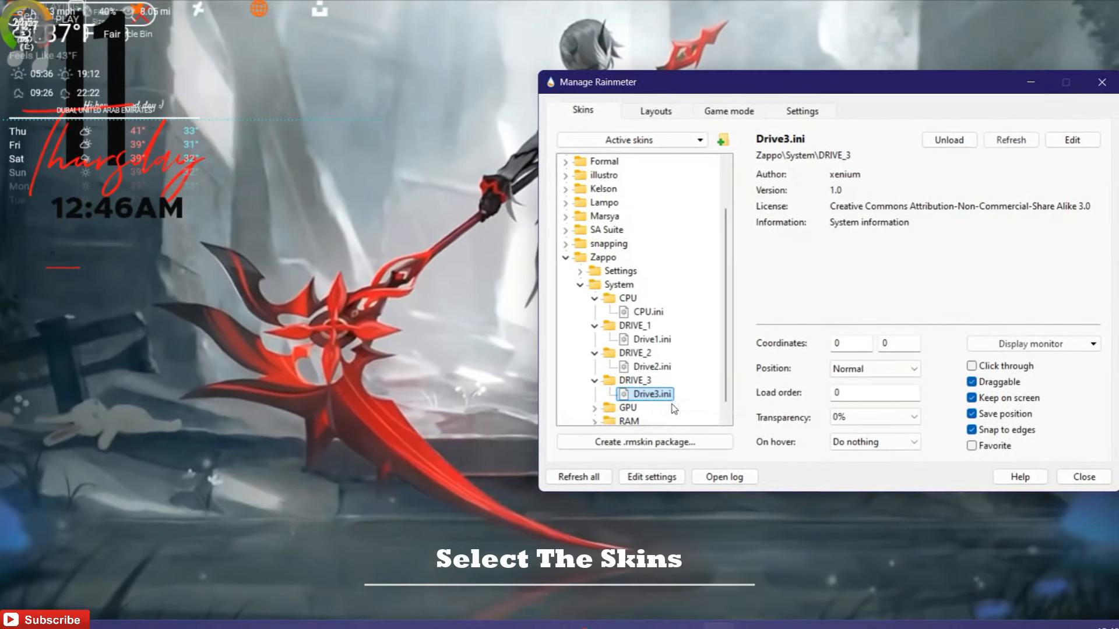
Load GPU.ini and RAM.ini from Zappo's System folder, refresh all skins and put the manager window away.
left_click(666, 412)
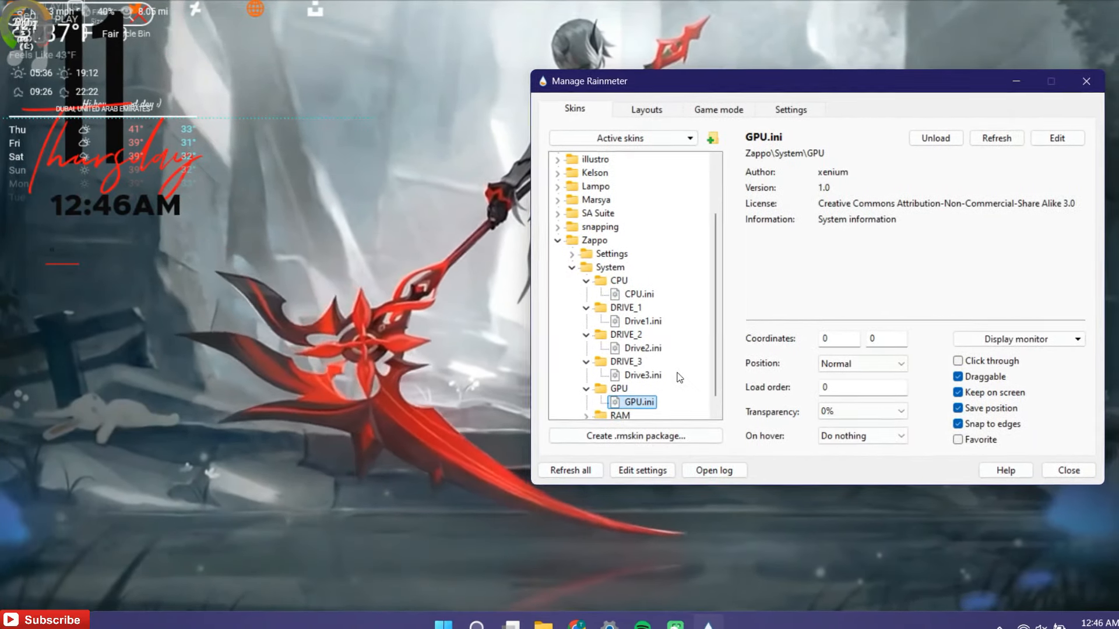
scroll(641, 349, "down", 1)
right_click(641, 404)
left_click(668, 405)
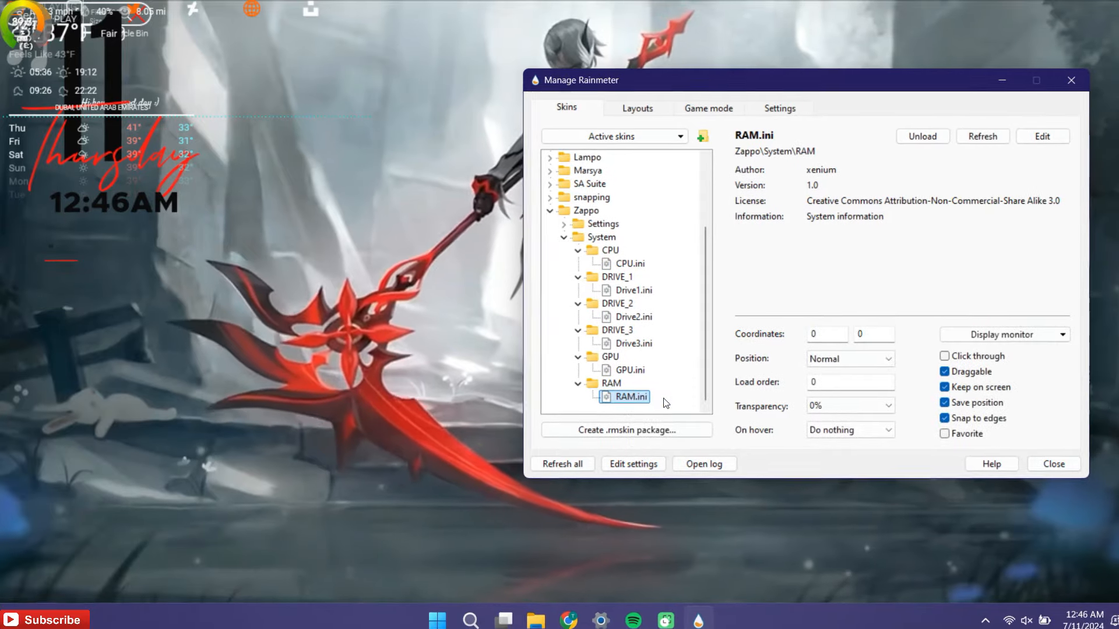
left_click(561, 464)
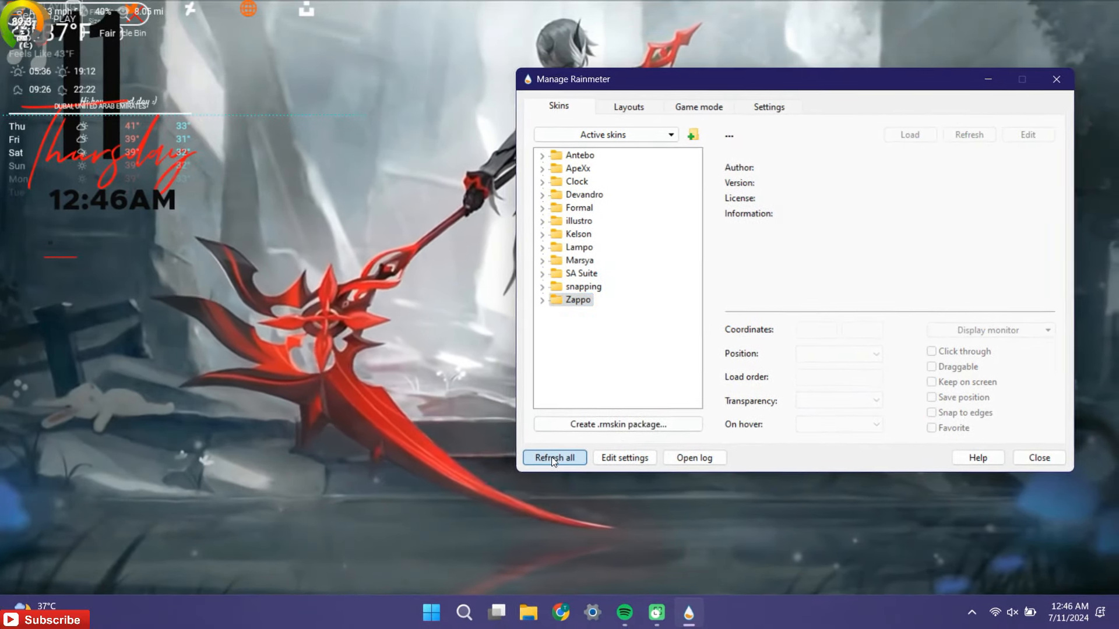
left_click(985, 82)
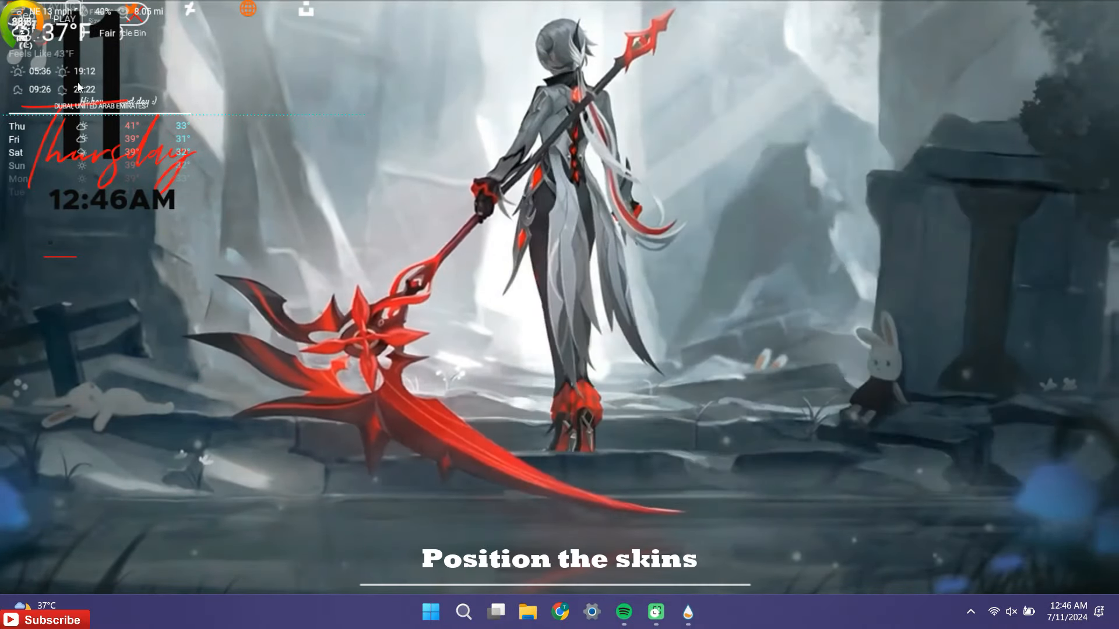
Place the weather skin on the right side of the desktop with the RAM, GPU and E: drive gauges below it.
left_click_drag(931, 285, 983, 245)
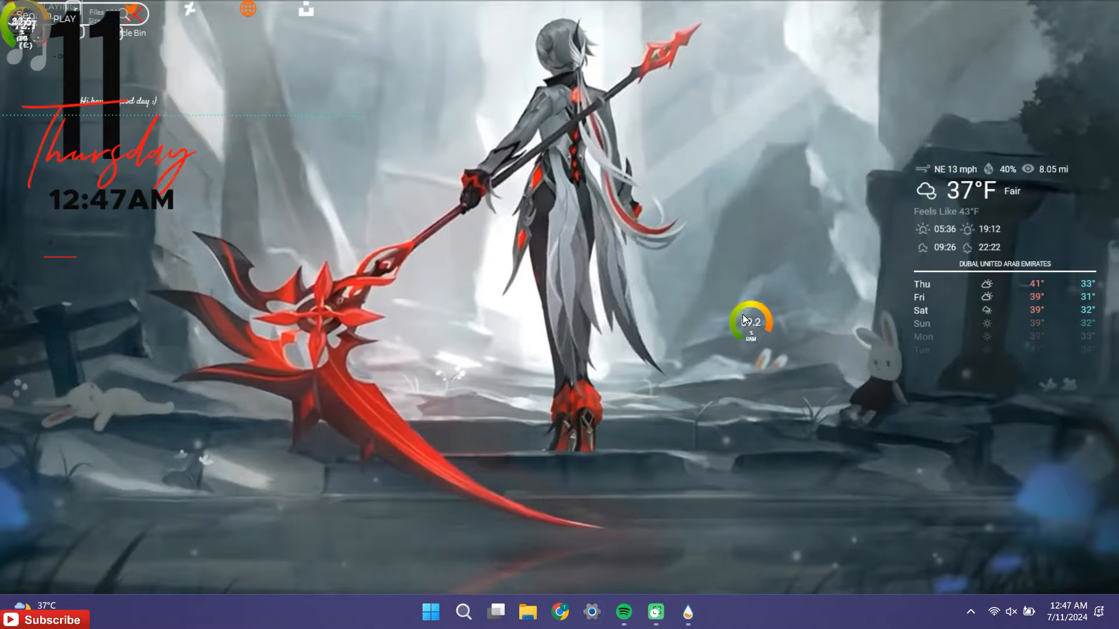
left_click_drag(743, 316, 939, 407)
left_click_drag(21, 22, 1065, 416)
left_click_drag(21, 23, 1005, 476)
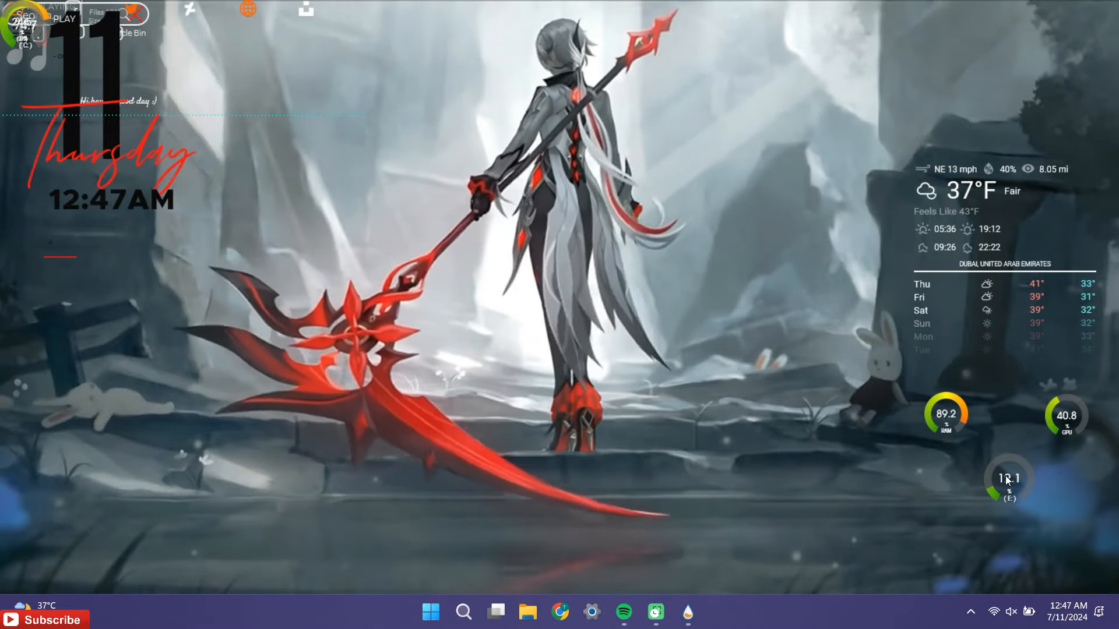
Place the music-note song skin in the lower-left desktop area, the now-playing skin at the upper right and the date skin above the scythe.
left_click_drag(22, 23, 135, 438)
left_click_drag(44, 8, 921, 41)
left_click_drag(73, 82, 312, 160)
Arrange the contact icons and the search bar between the now-playing skin and the weather skin, fine-tuning their spacing.
left_click_drag(43, 6, 948, 100)
left_click_drag(67, 31, 981, 79)
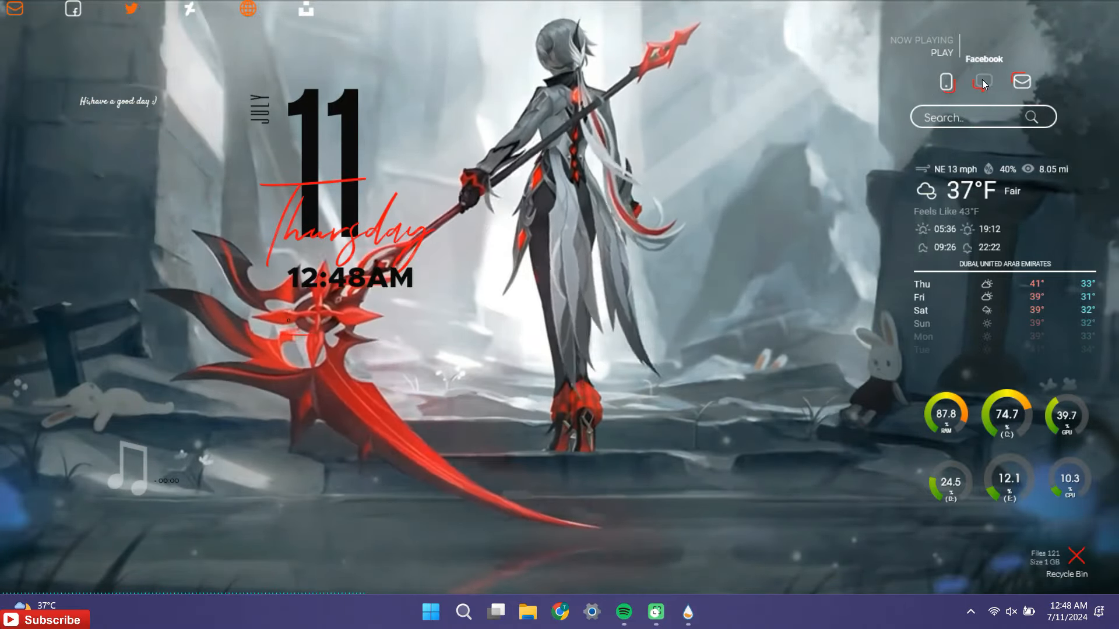
left_click_drag(979, 117, 983, 123)
left_click_drag(941, 48, 941, 37)
Place the social icon dock at the desktop's bottom centre and the date-and-time skin at its upper left with the greeting below it.
left_click_drag(131, 9, 558, 565)
left_click_drag(106, 102, 107, 256)
left_click_drag(310, 236, 93, 169)
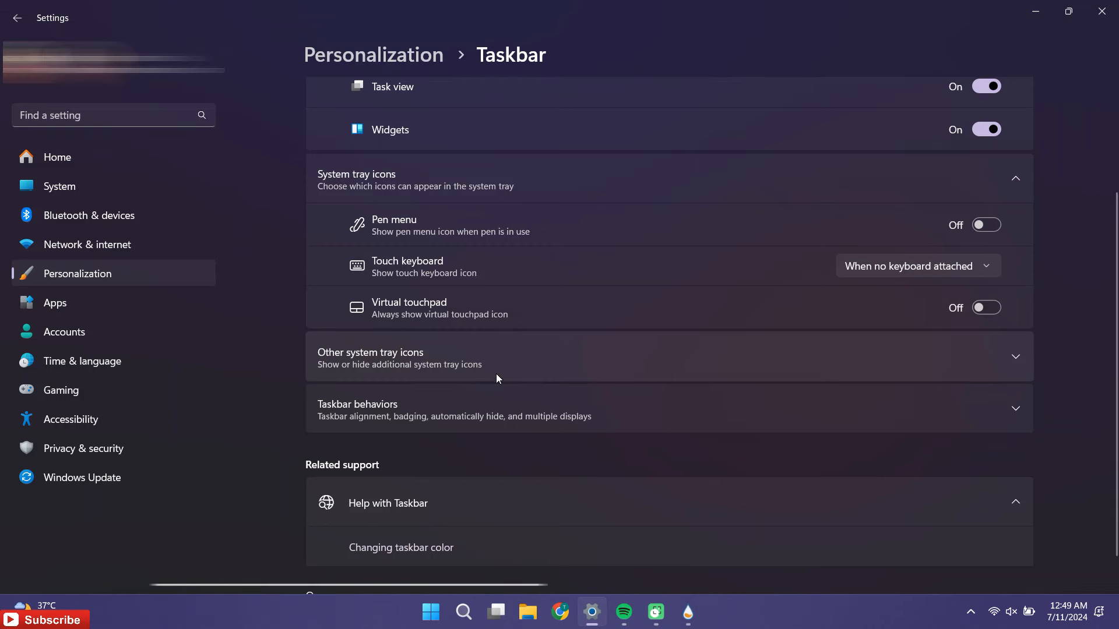
Enable automatic hiding of the taskbar in the taskbar behaviors and close Settings.
left_click(473, 407)
scroll(474, 407, "down", 2)
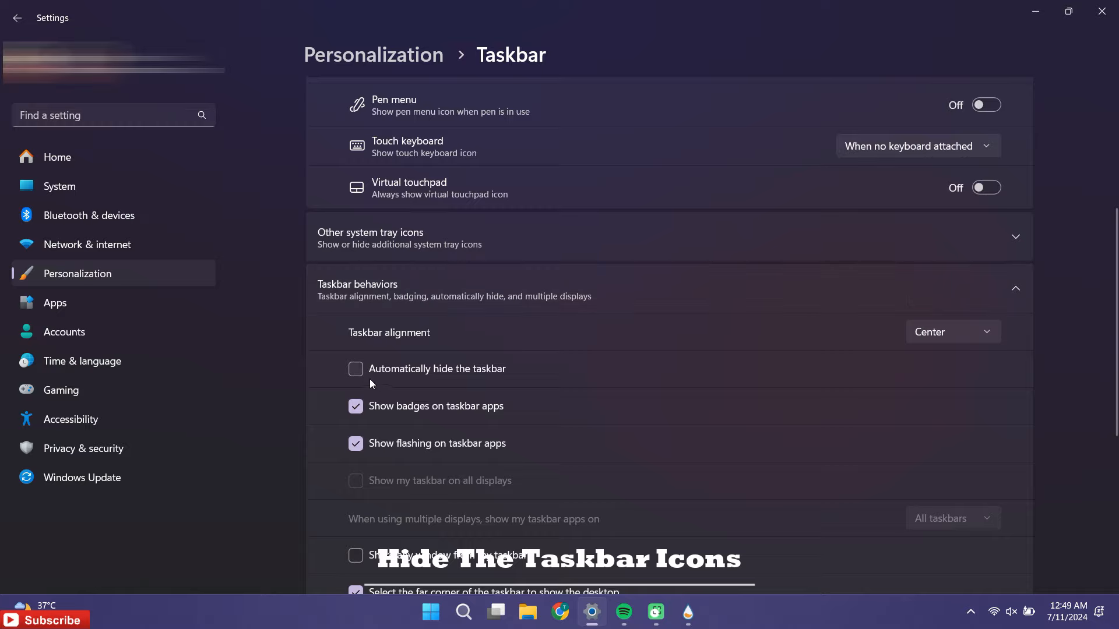
left_click(356, 370)
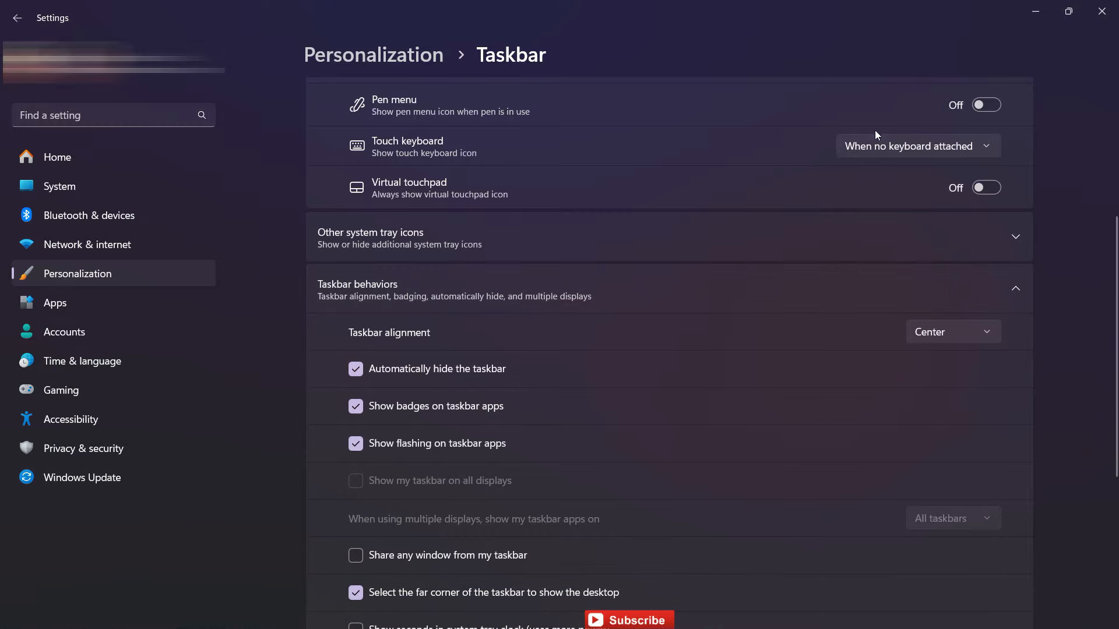
left_click(1101, 13)
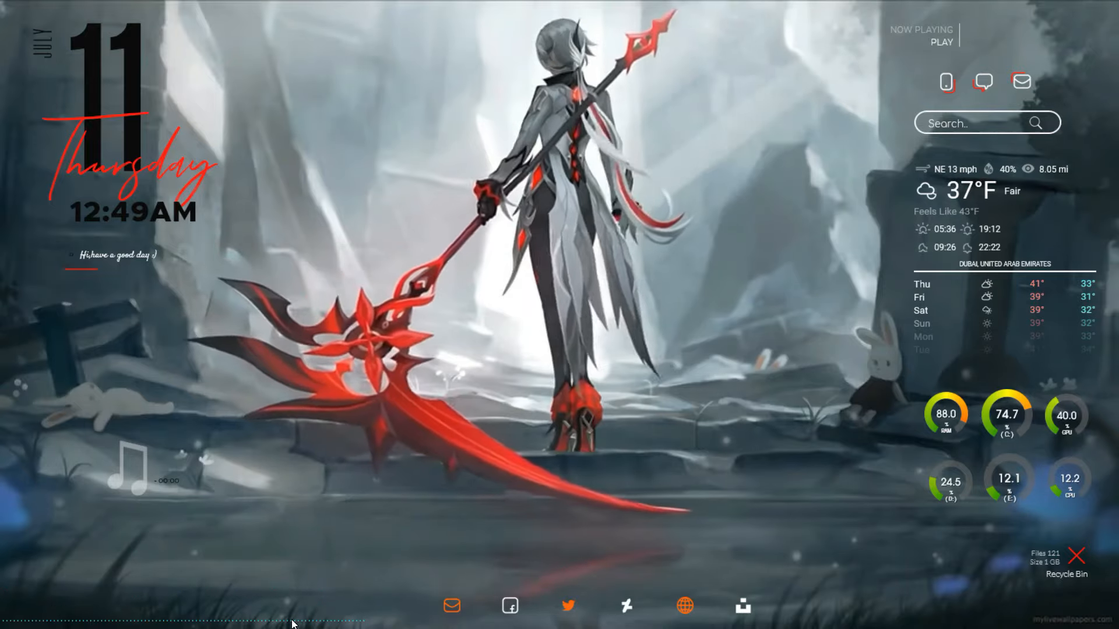
Start music playback in Spotify from its taskbar preview.
mouse_move(617, 609)
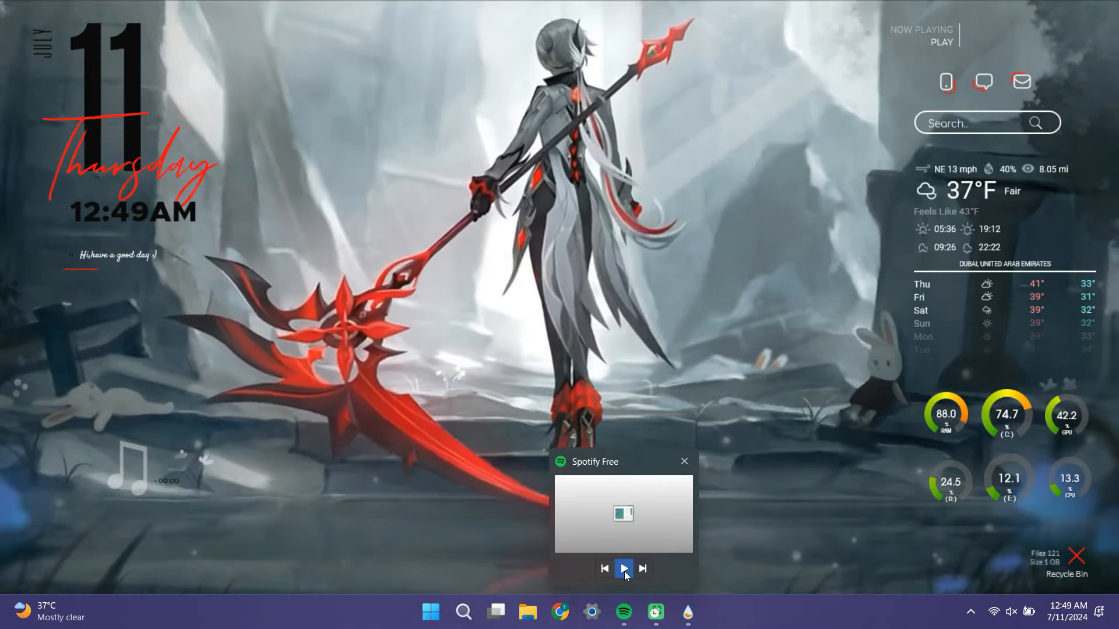
left_click(624, 571)
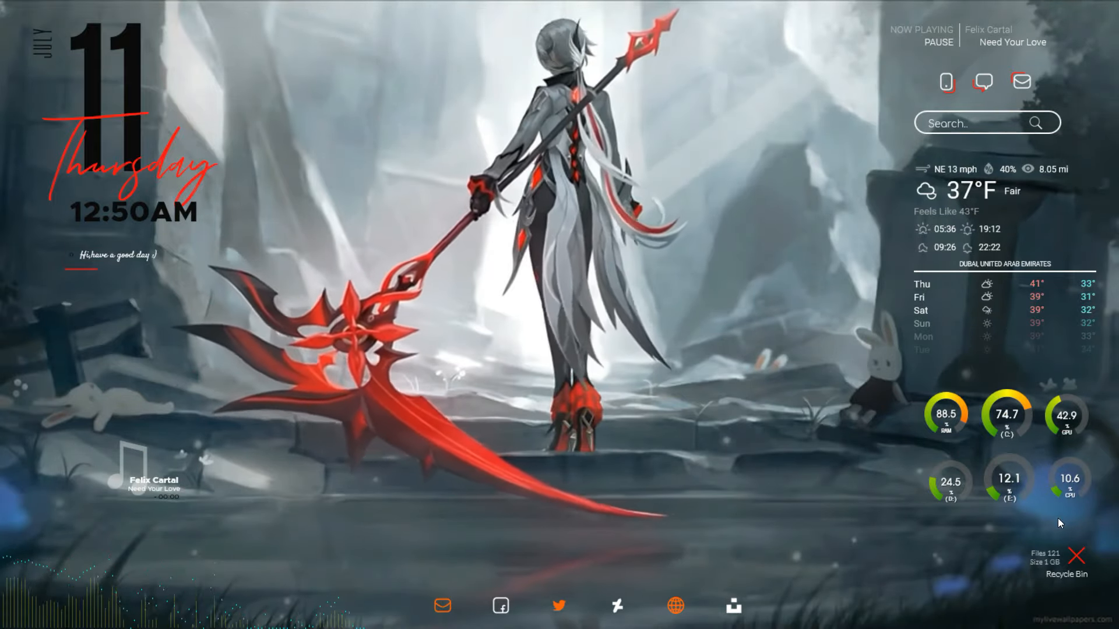
Make the Kelson Date and Time skin non-draggable in its skin settings and collapse the Kelson folder.
right_click(134, 100)
left_click(213, 192)
left_click(930, 367)
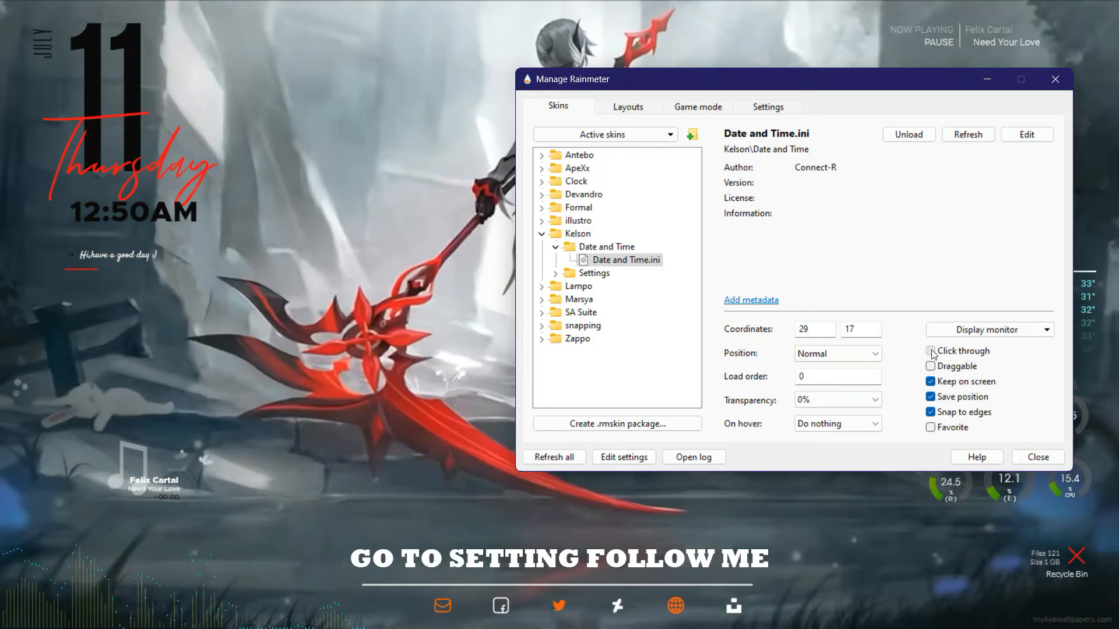
left_click(542, 234)
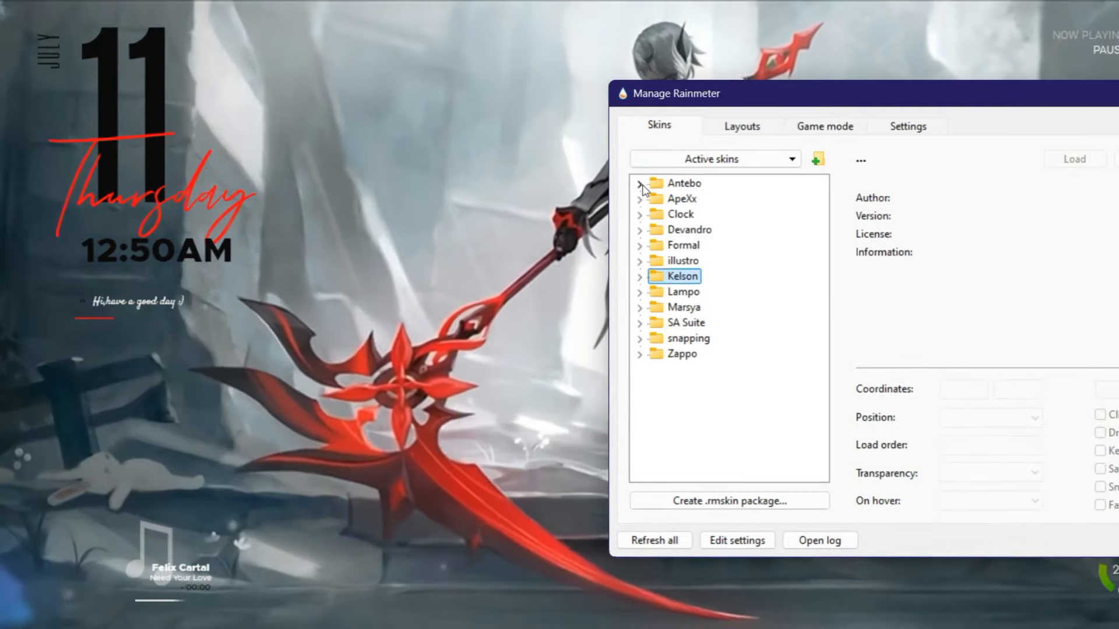
Load Settings.ini from the Settings subfolder of the Antebo skins.
left_click(542, 156)
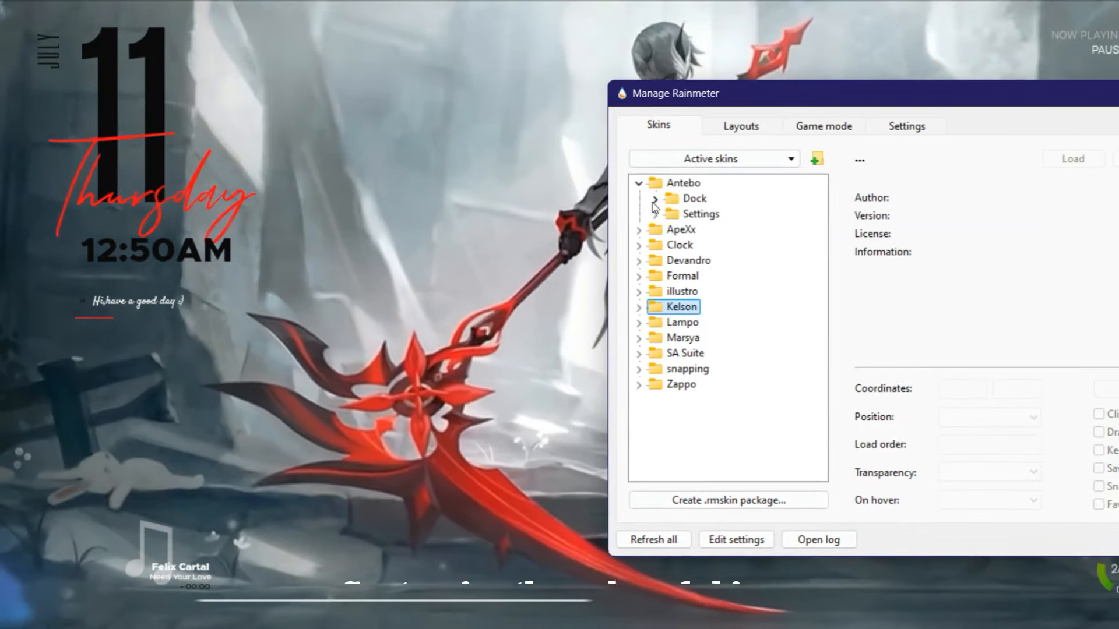
left_click(554, 181)
double_click(722, 229)
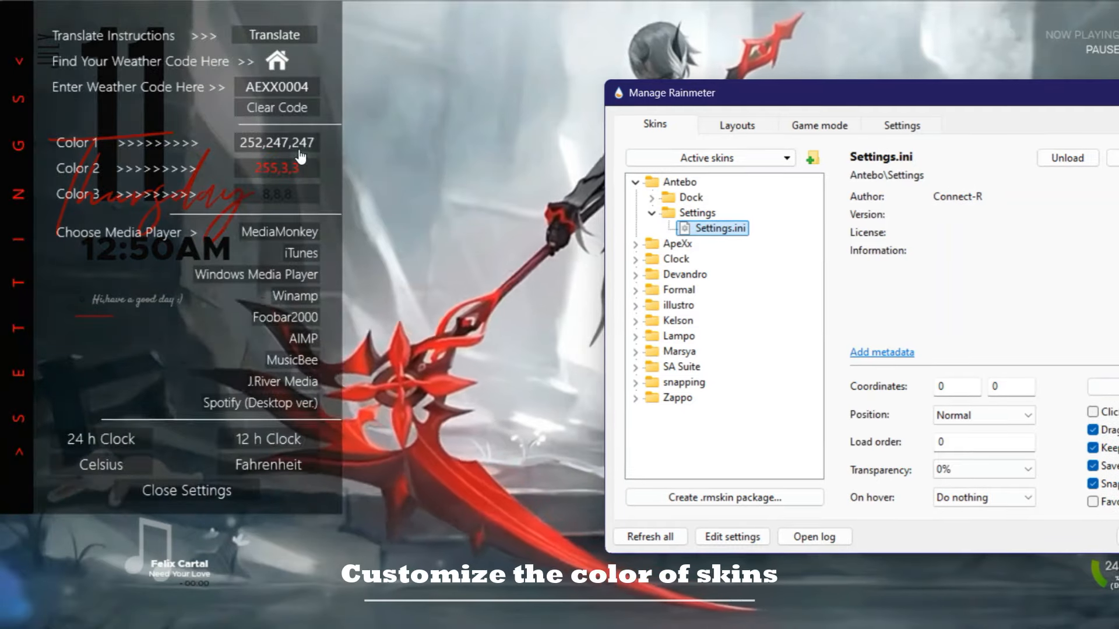
Confirm Antebo's Color 1 as 252,247,247, Color 2 as 255,3,3 and Color 3 as 8,8,8, and close its settings.
left_click(300, 150)
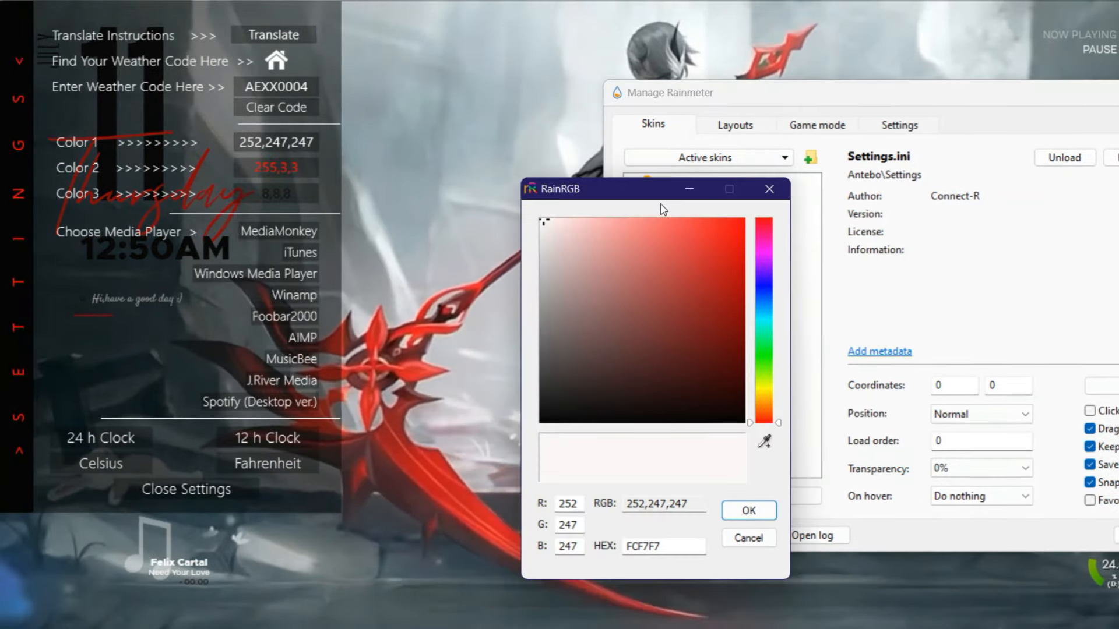
left_click(743, 508)
left_click(275, 168)
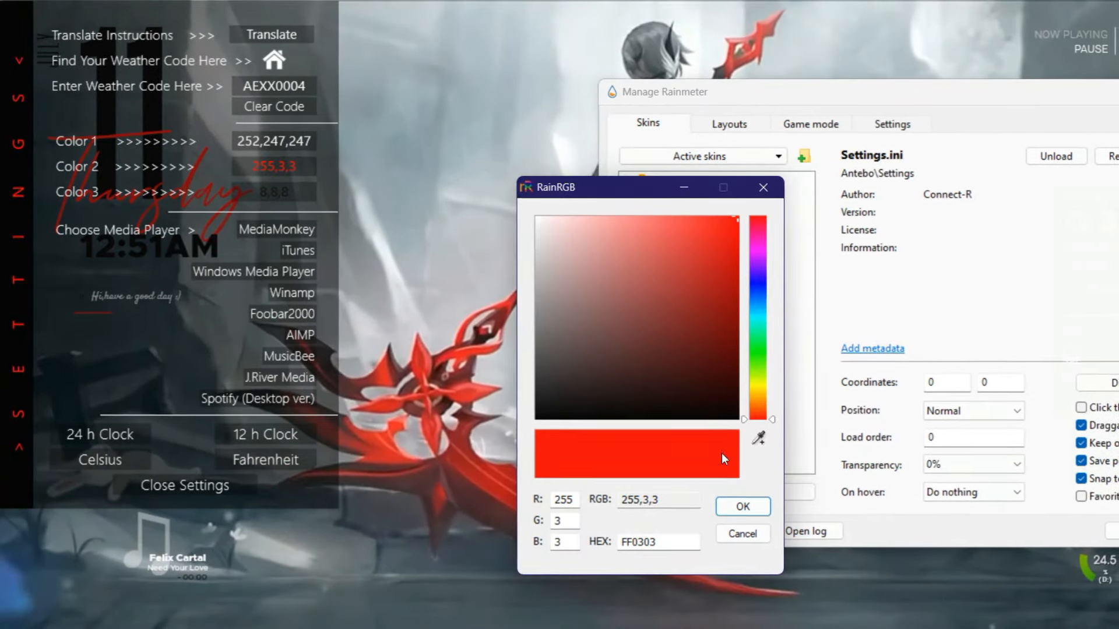
left_click(734, 507)
left_click(274, 192)
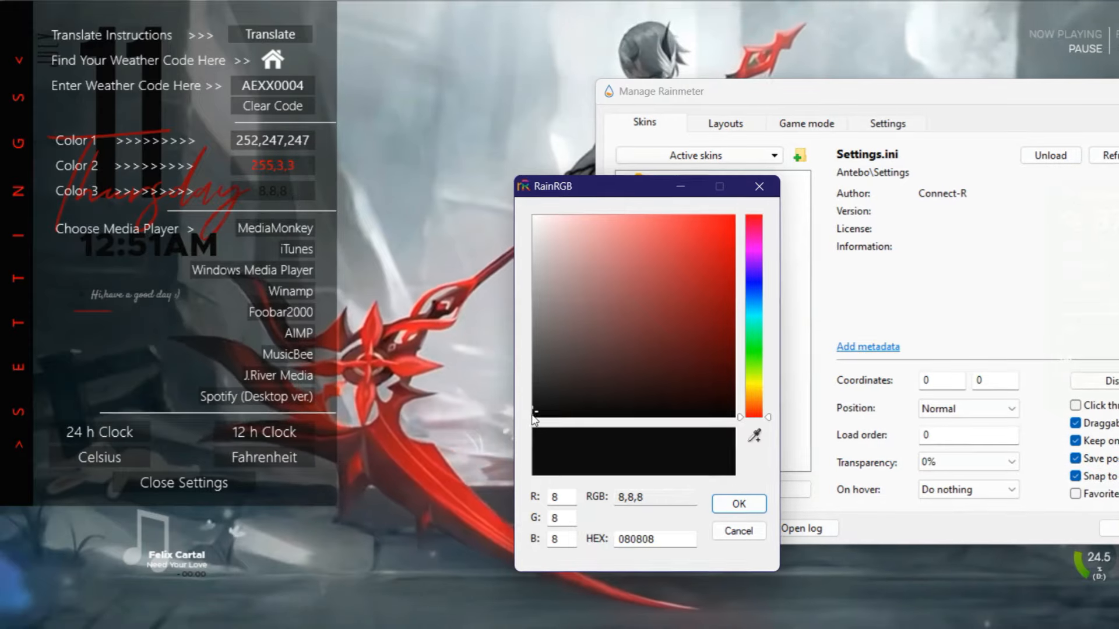
left_click(736, 501)
left_click(184, 482)
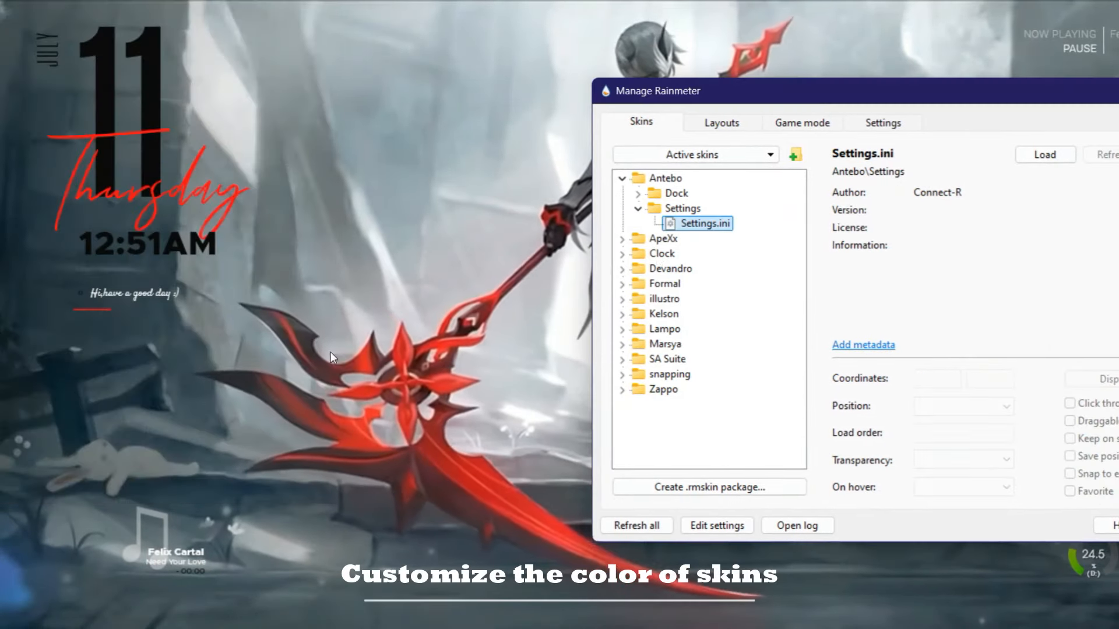
Load Settings.ini from the Settings subfolder of the ApeXx skins.
left_click(621, 239)
left_click(637, 268)
double_click(702, 283)
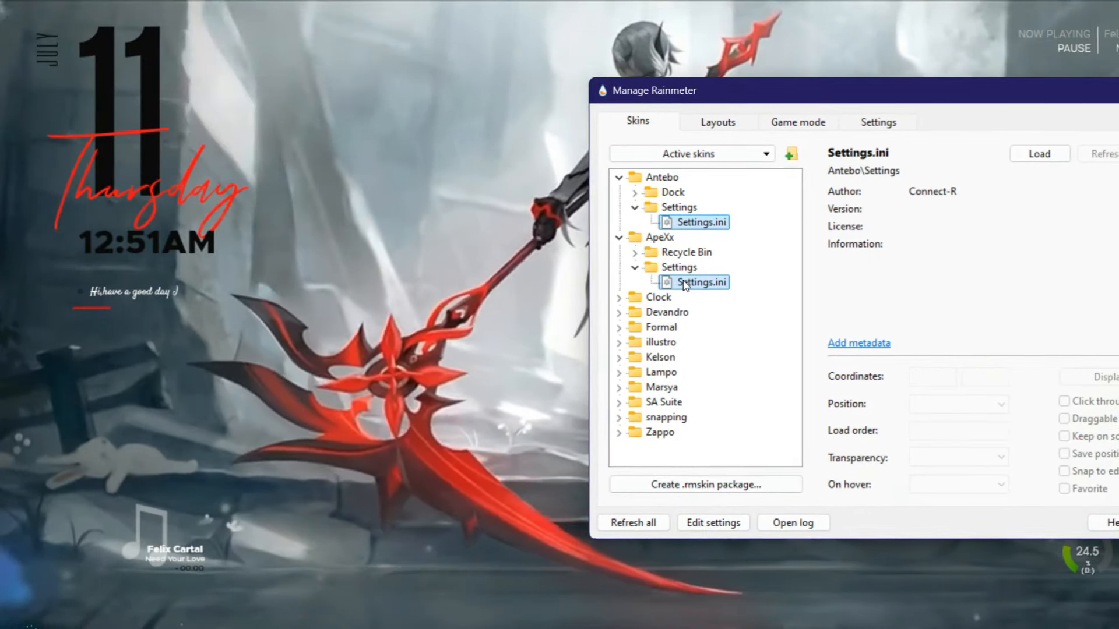
Confirm ApeXx's Text Color as 255,255,255 and Text Color 2 as 0,247,255, and close its settings.
left_click(279, 322)
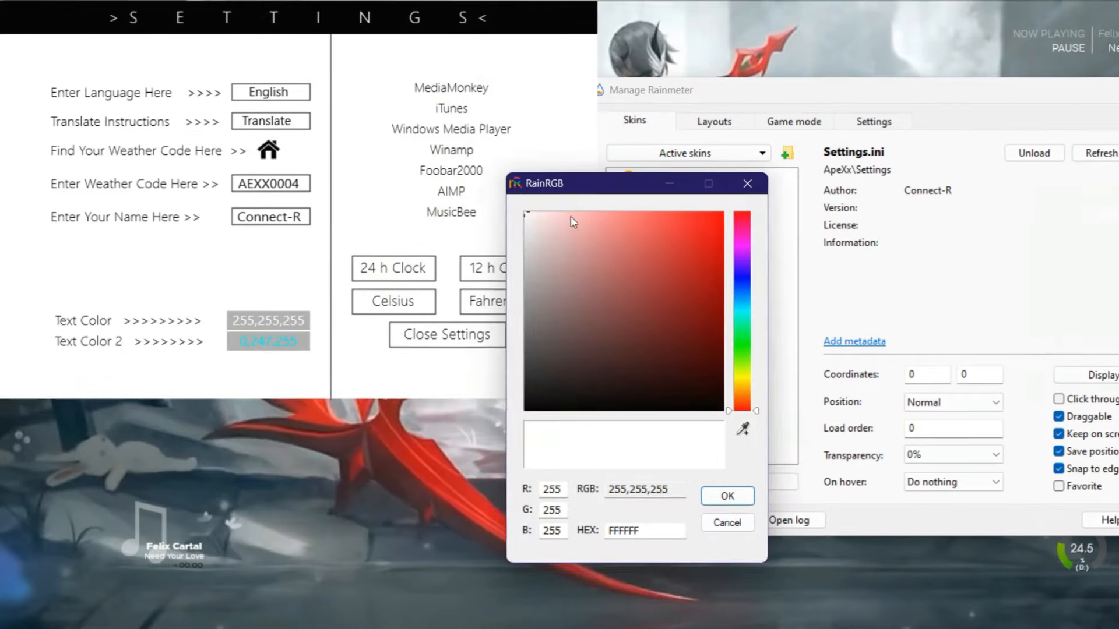
left_click(724, 496)
left_click(294, 342)
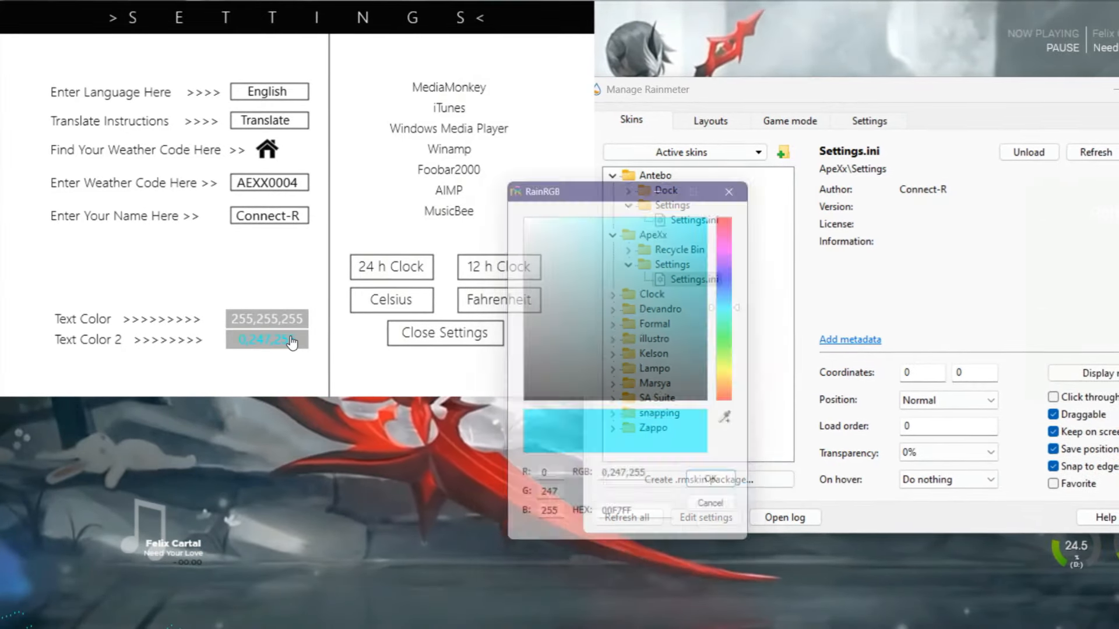
left_click(719, 493)
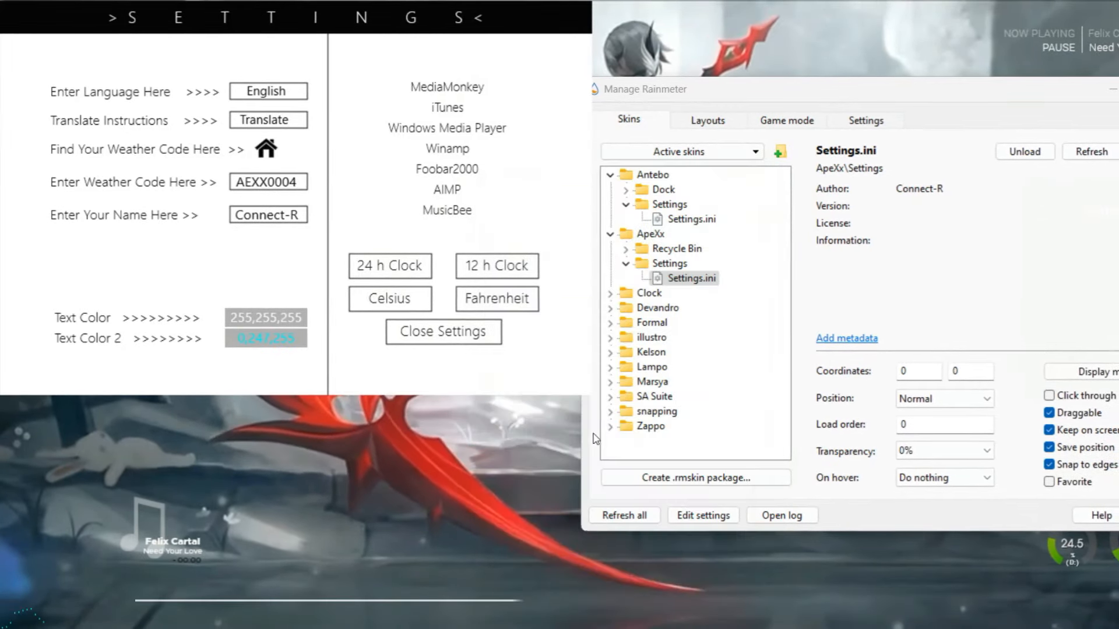
left_click(443, 331)
Collapse the Antebo and ApeXx folders and load Settings.ini from the Formal skin folder.
left_click(610, 294)
left_click(610, 293)
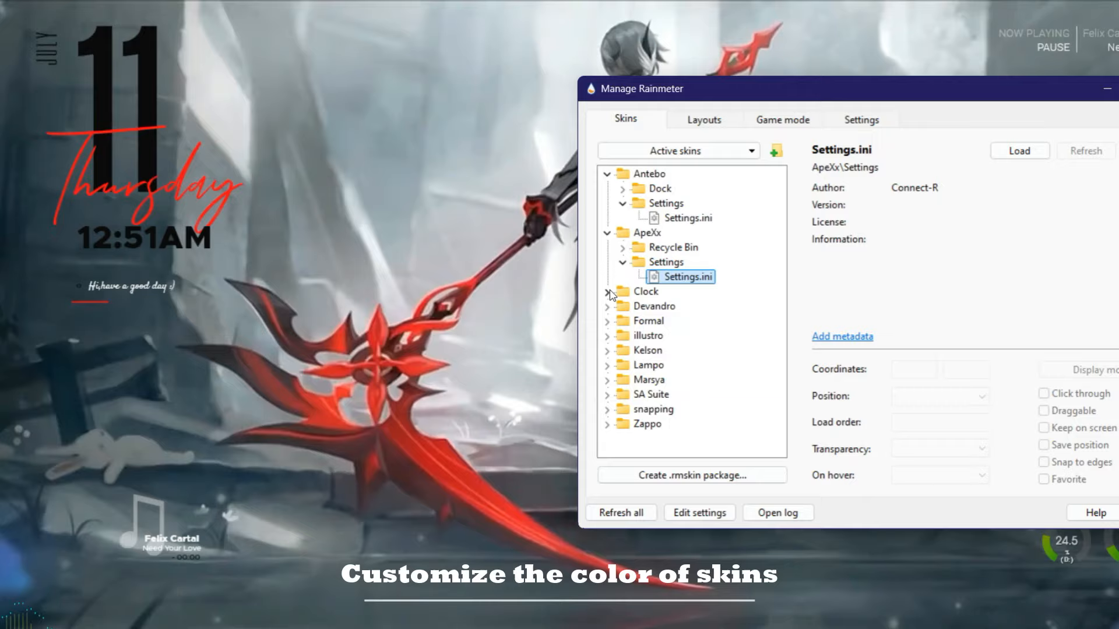
left_click(606, 173)
left_click(606, 188)
left_click(605, 218)
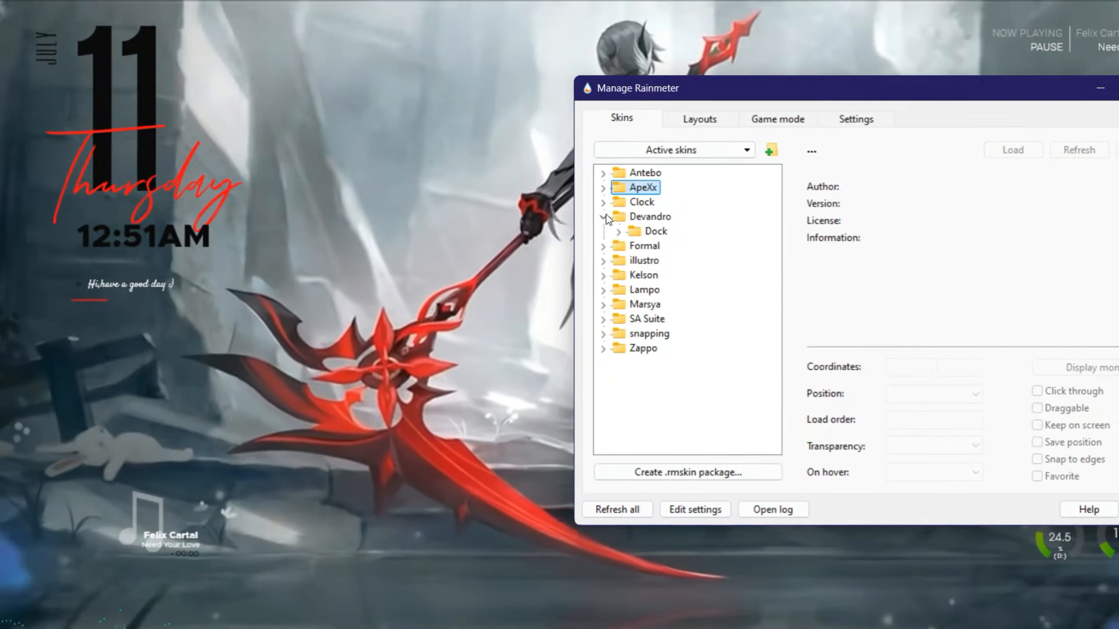
left_click(604, 245)
double_click(669, 289)
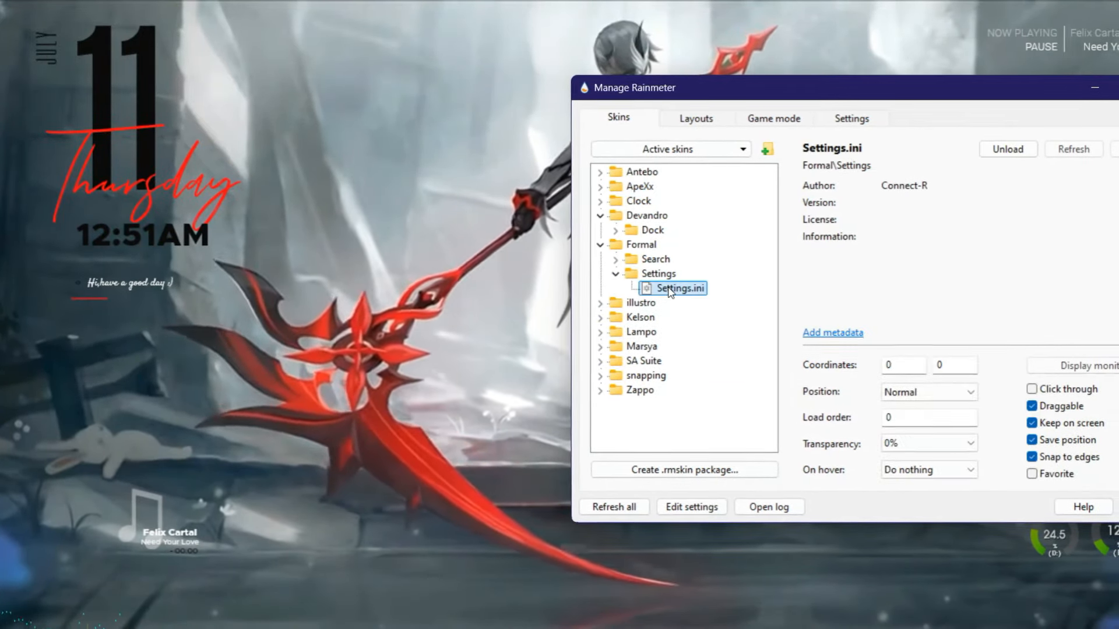
Confirm Formal's Color 1 as 250,250,250, Color 2 as 252,252,252 and Color 3 as 252,250,250, and close its settings.
left_click(279, 150)
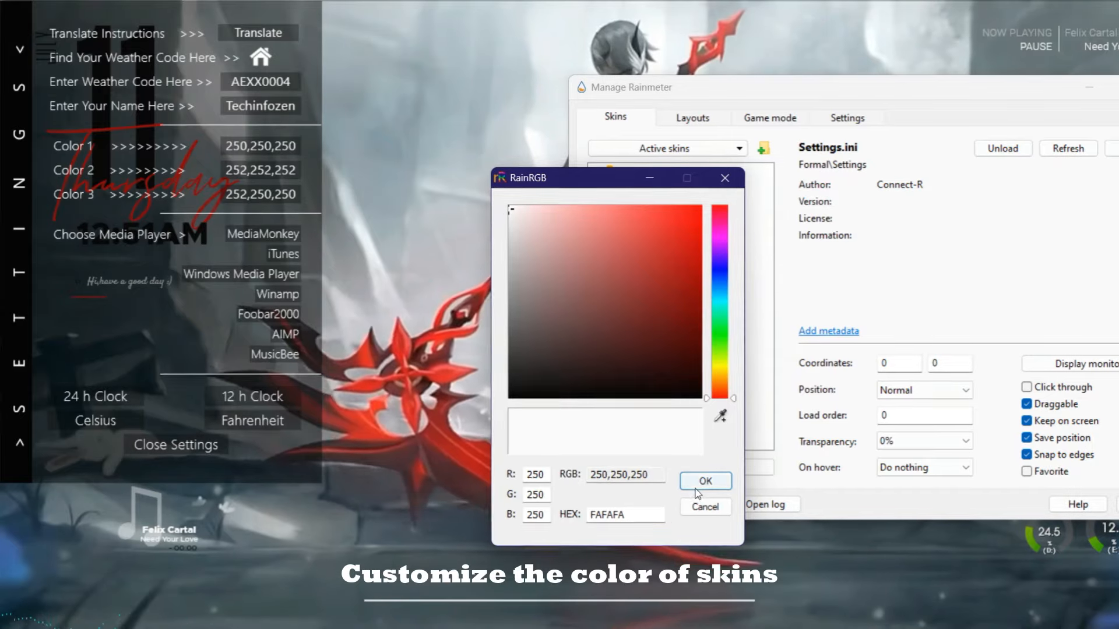
left_click(696, 487)
left_click(283, 175)
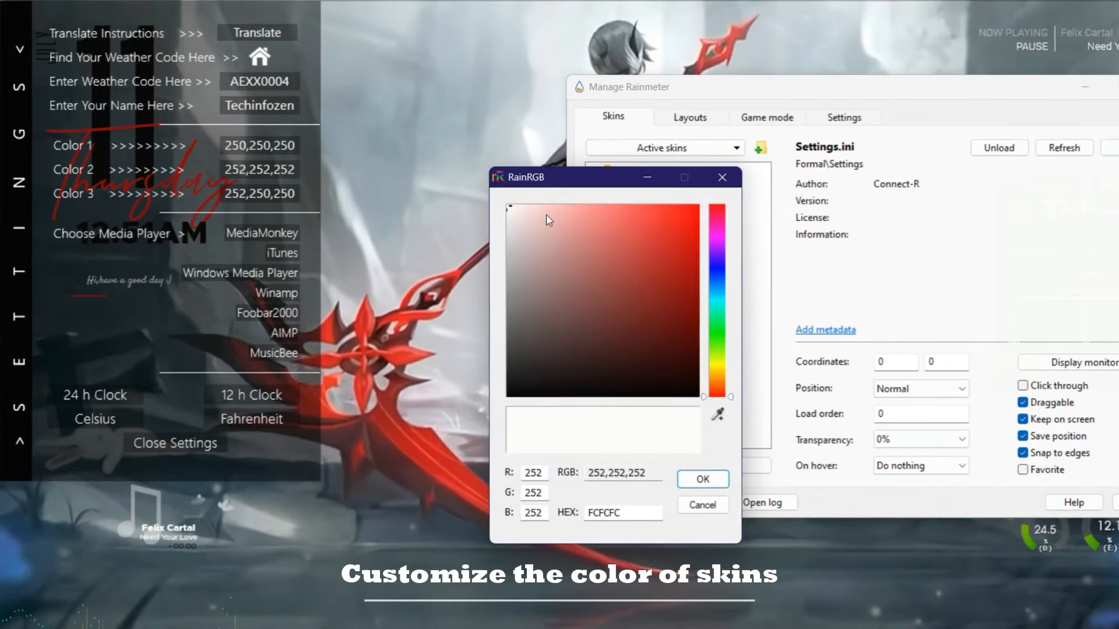
left_click(695, 476)
left_click(279, 193)
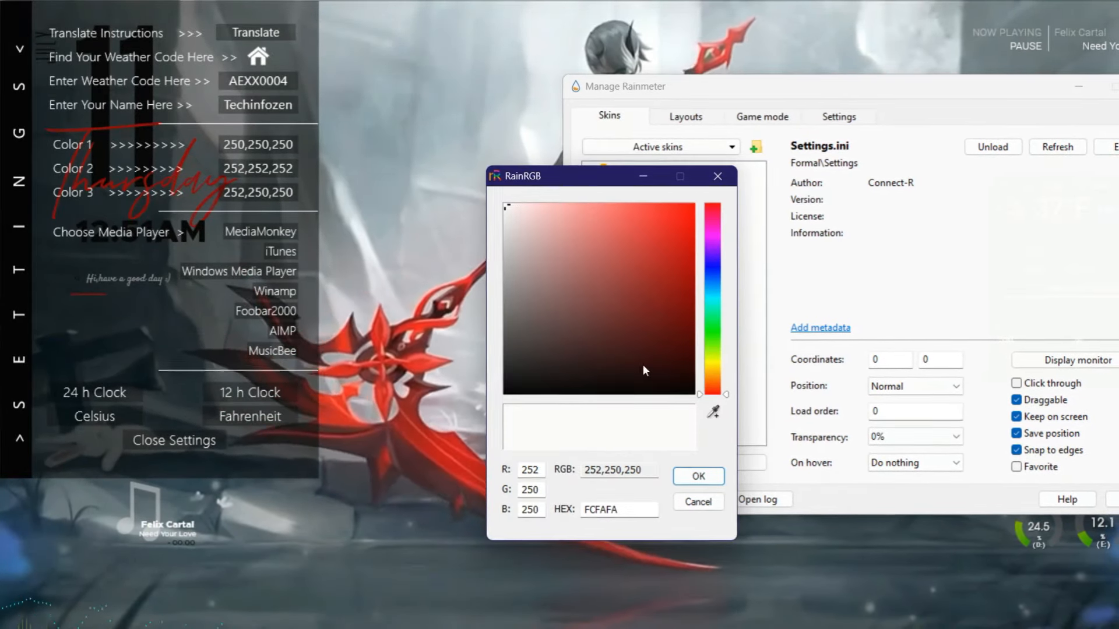
left_click(697, 475)
left_click(173, 440)
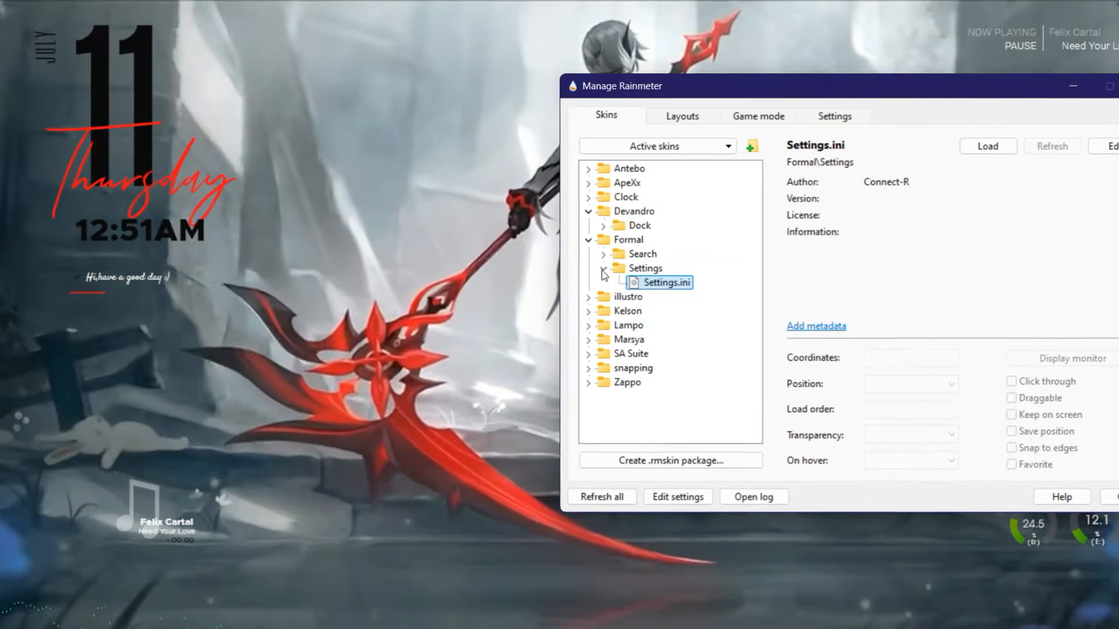
Collapse the Formal and Devandro folders and load Settings.ini from Kelson's Settings subfolder.
left_click(593, 240)
left_click(588, 212)
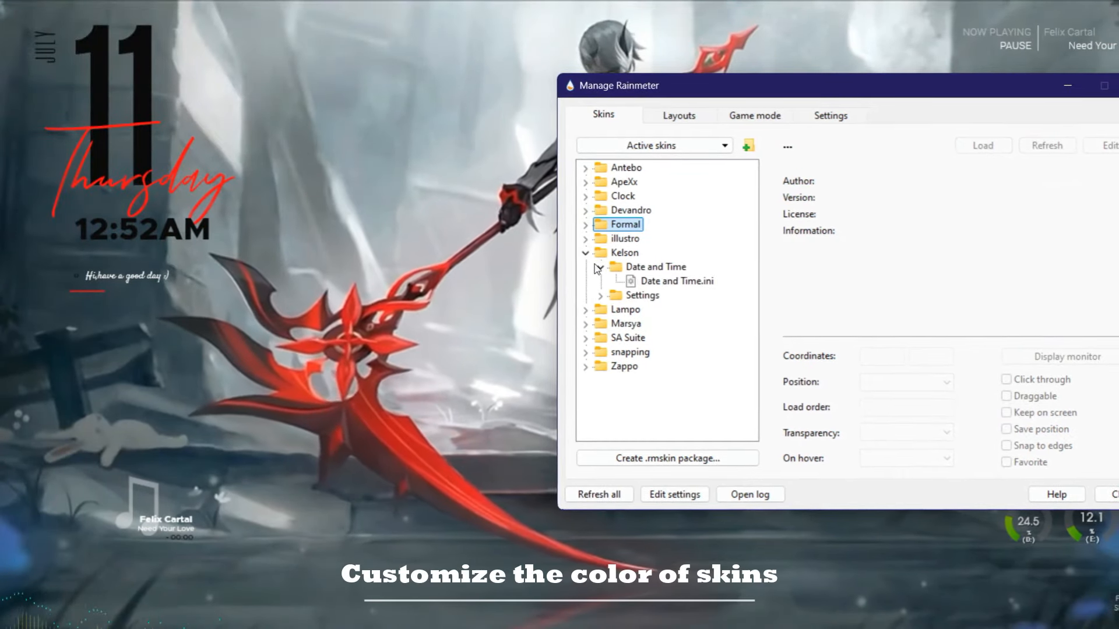
left_click(600, 295)
double_click(664, 309)
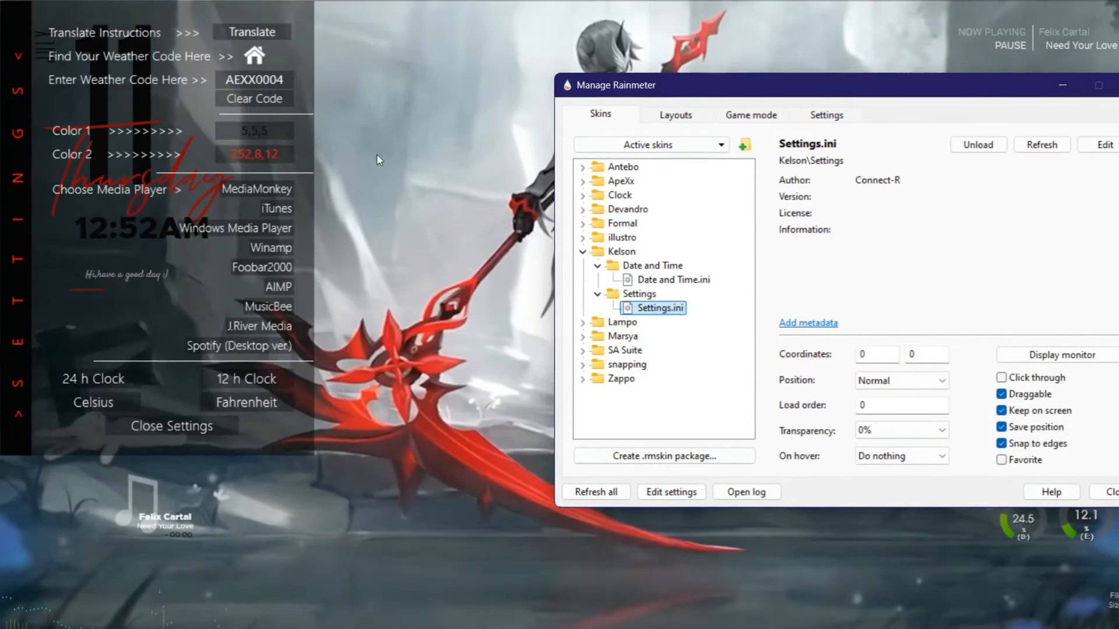
Confirm Kelson's Color 1 as 5,5,5 and Color 2 as 252,8,12, and close its settings.
left_click(257, 134)
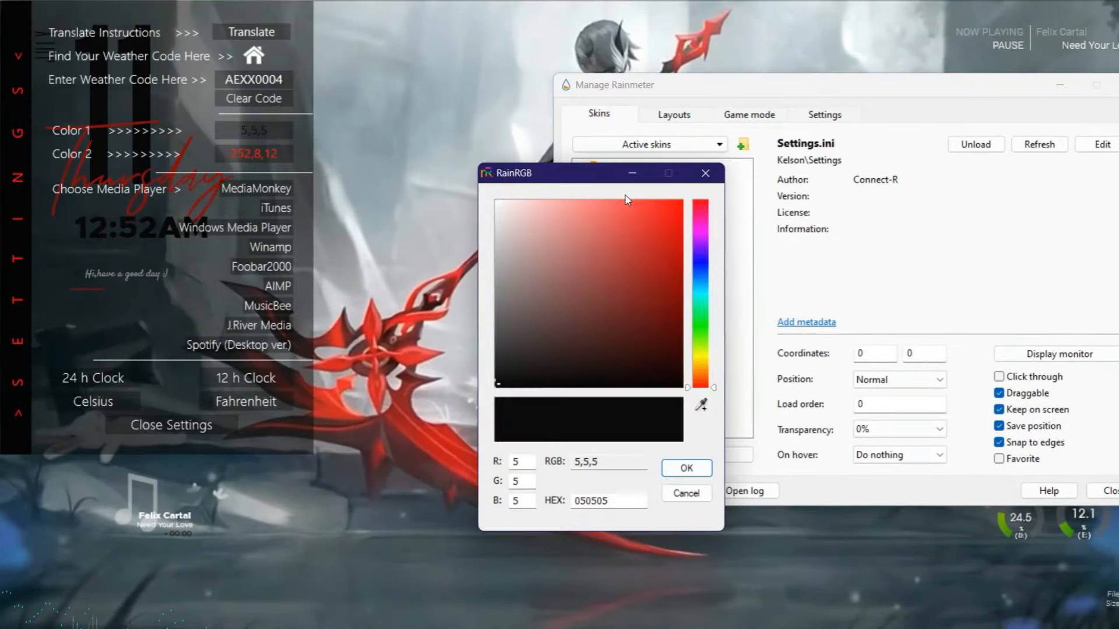
left_click(671, 465)
left_click(276, 152)
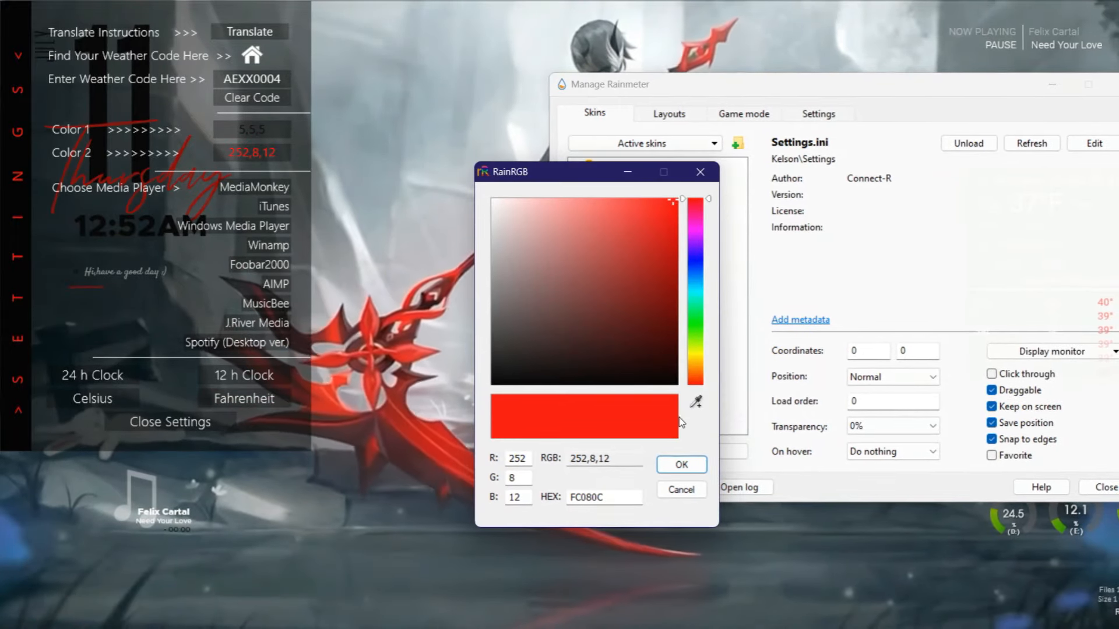
left_click(680, 463)
left_click(169, 421)
Collapse the Kelson folder and load Settings.ini from Lampo's Settings subfolder.
left_click(574, 248)
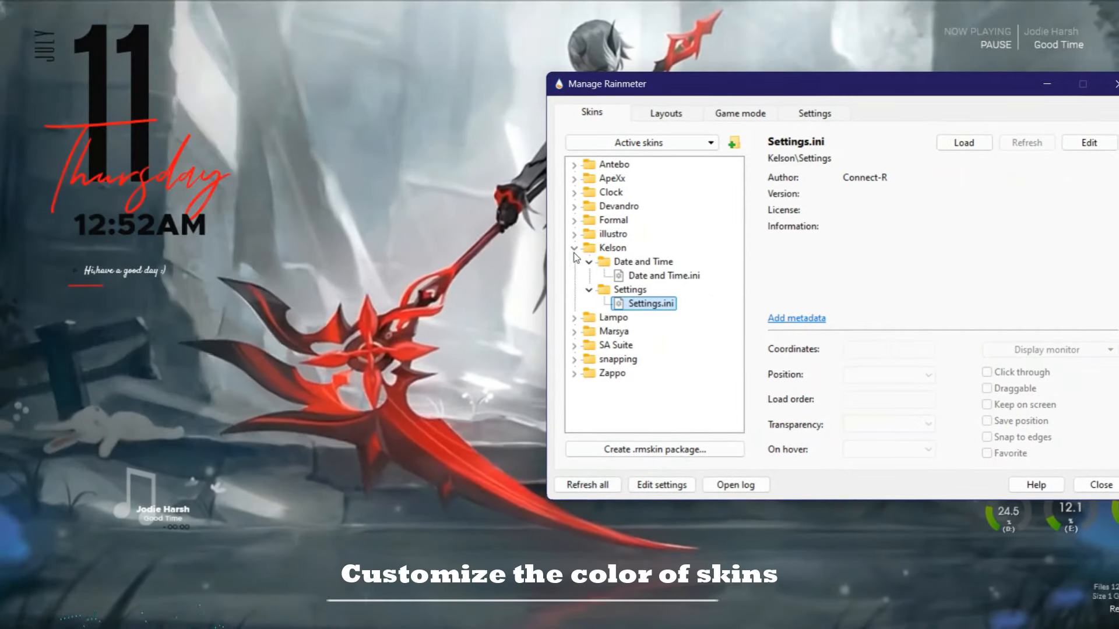
left_click(574, 262)
left_click(587, 275)
double_click(648, 289)
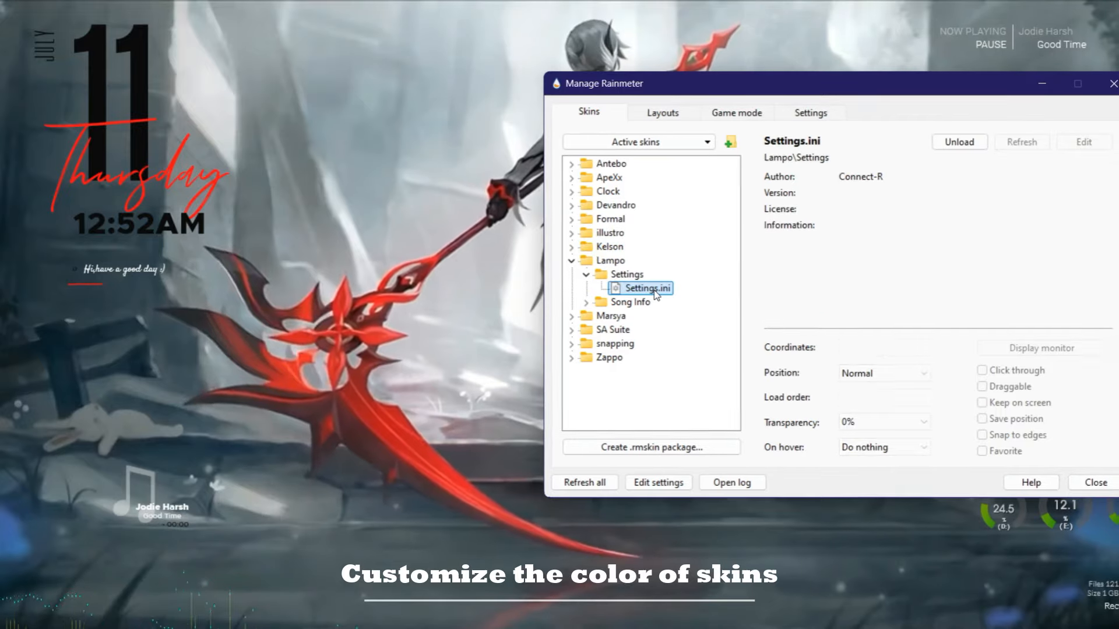
Confirm Lampo's font color as 255,255,255 and close its settings.
left_click(276, 153)
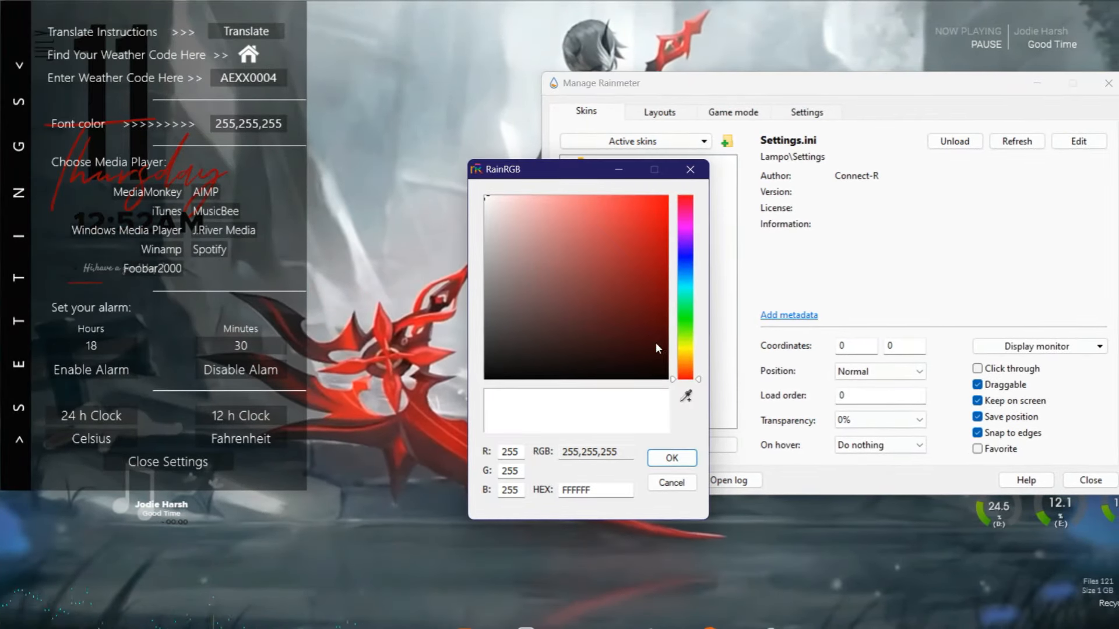
left_click(672, 459)
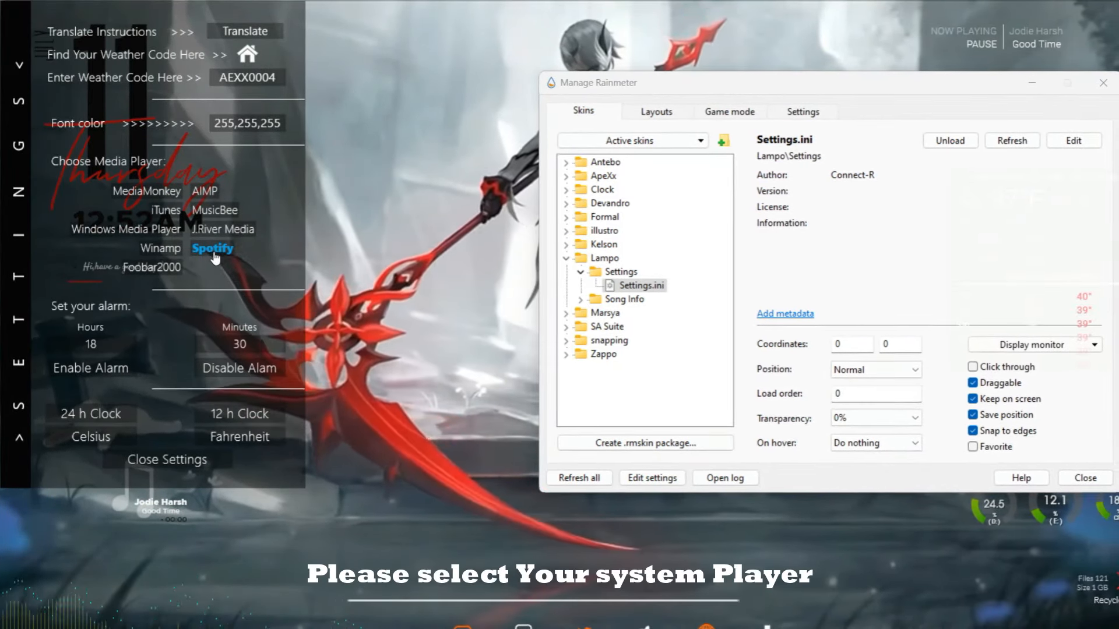
left_click(166, 459)
Collapse the Lampo folder and load Settings.ini from Marsya's Settings subfolder.
left_click(562, 257)
left_click(562, 271)
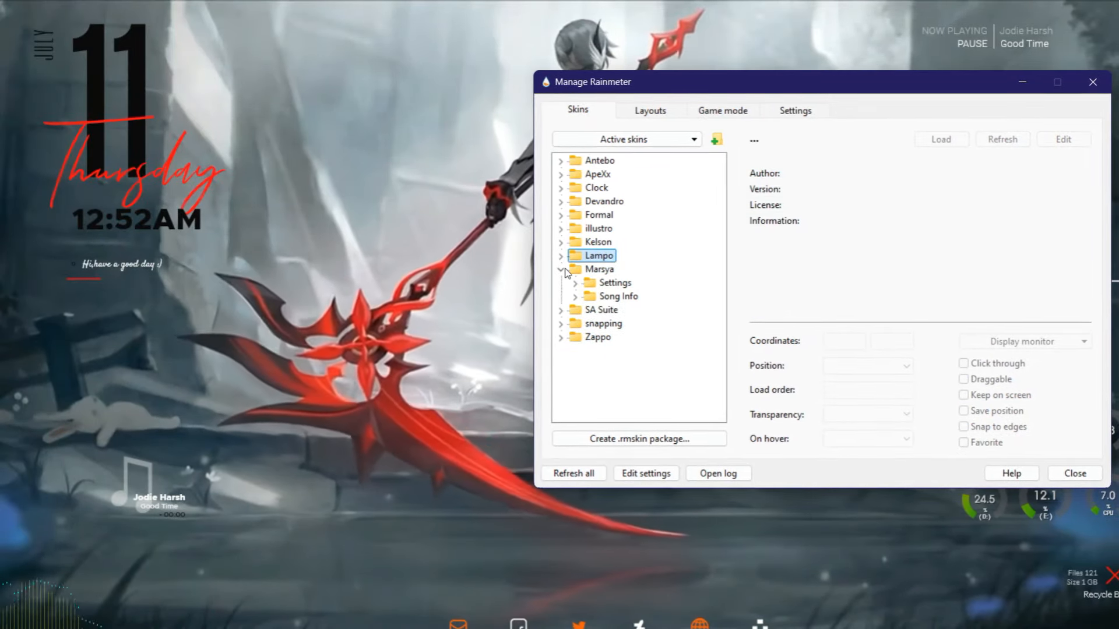
double_click(632, 295)
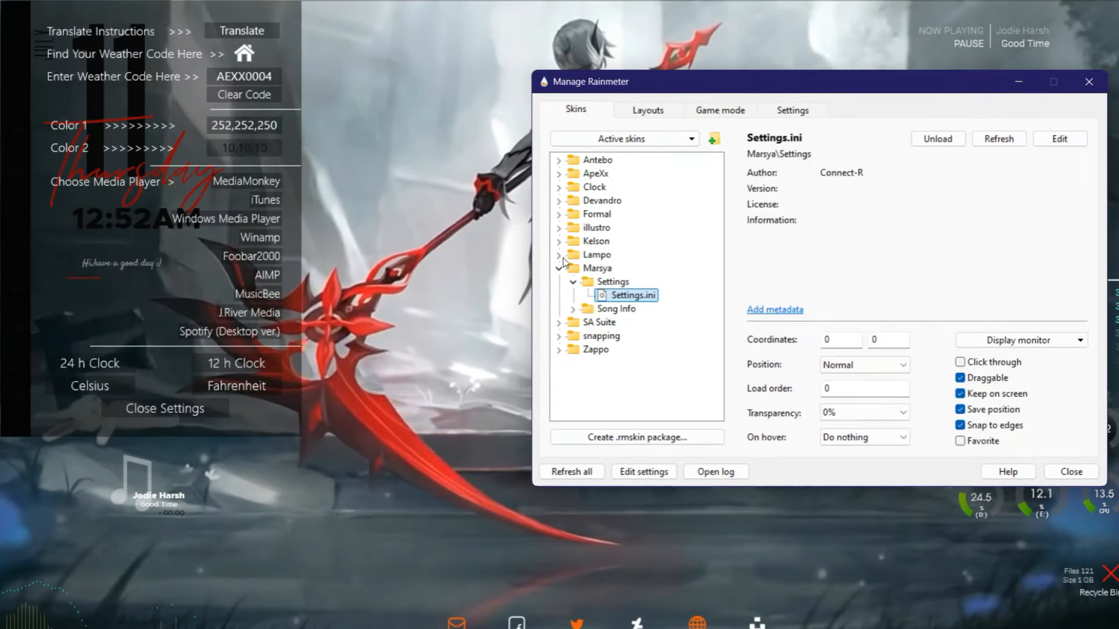
Confirm Marsya's Color 1 as 252,252,250 and Color 2 as 10,10,10, and close its settings.
left_click(245, 125)
left_click(657, 472)
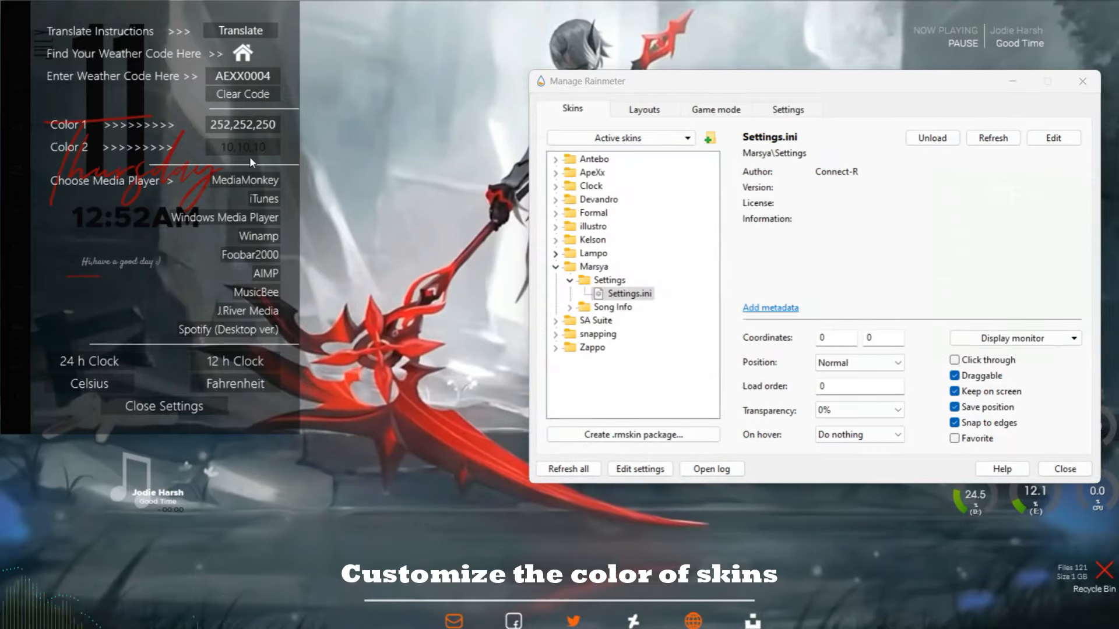
left_click(248, 151)
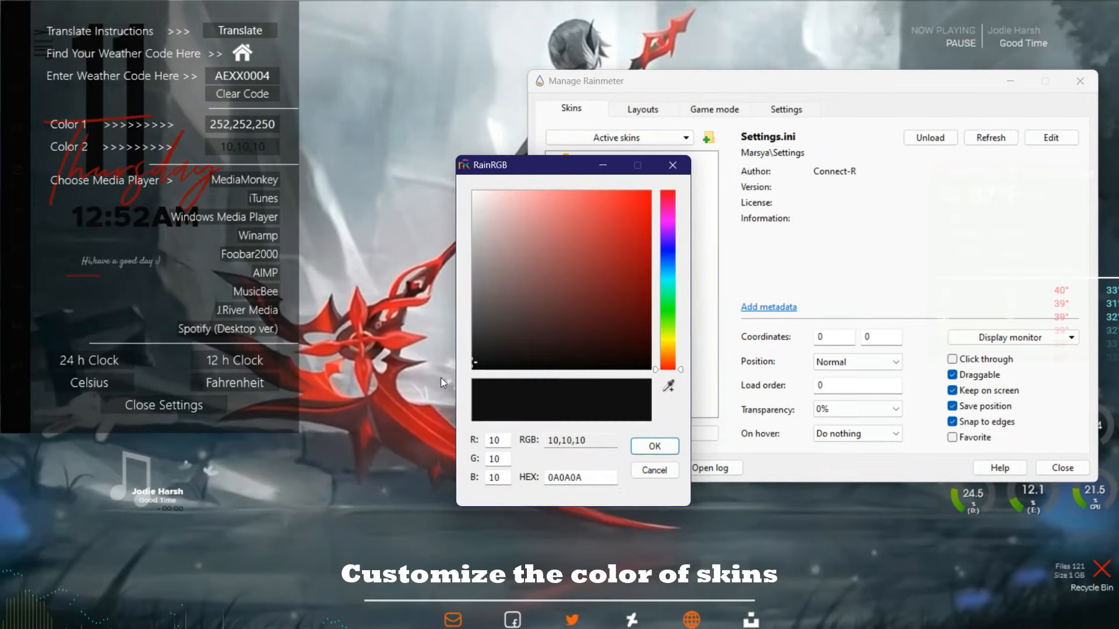
left_click(647, 448)
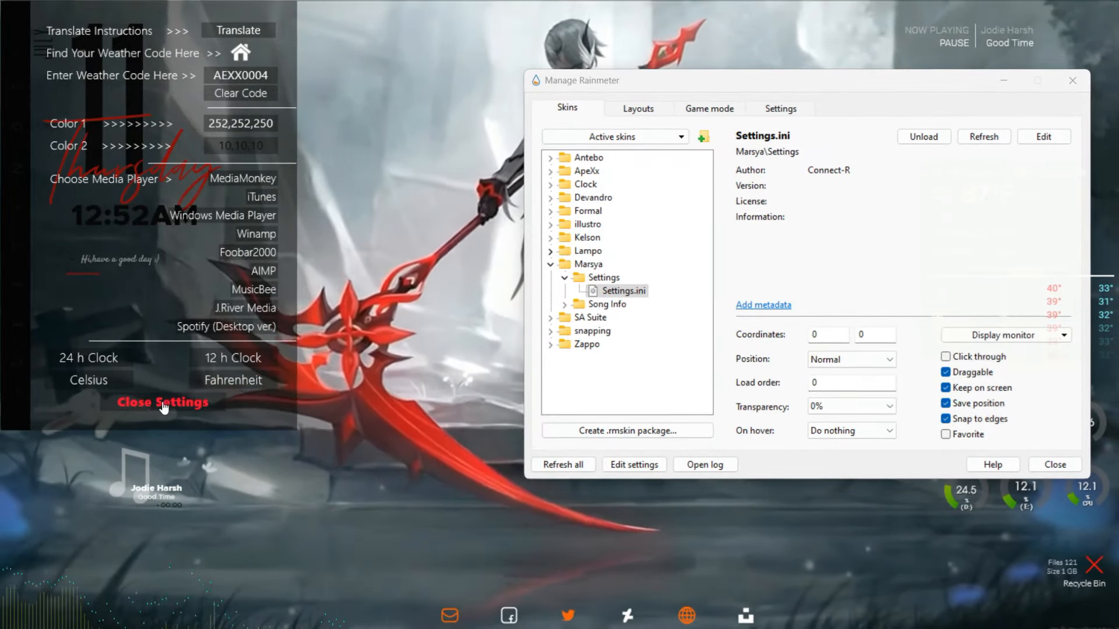
left_click(163, 467)
Collapse the Marsya folder and load Settings.ini from the SA Suite skin folder.
left_click(549, 263)
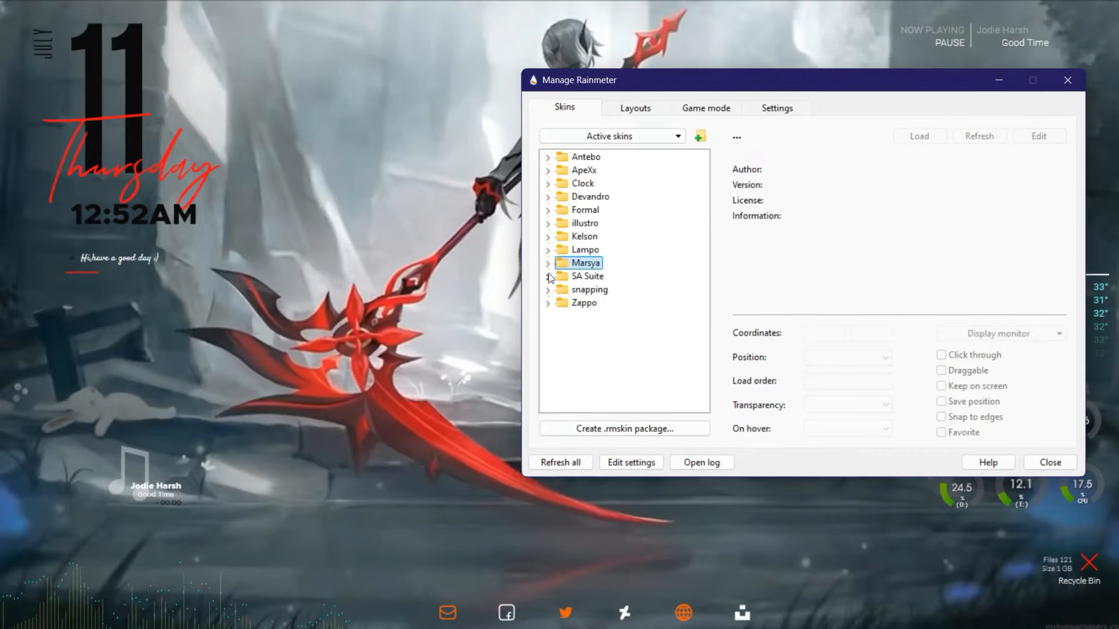
left_click(548, 277)
double_click(590, 306)
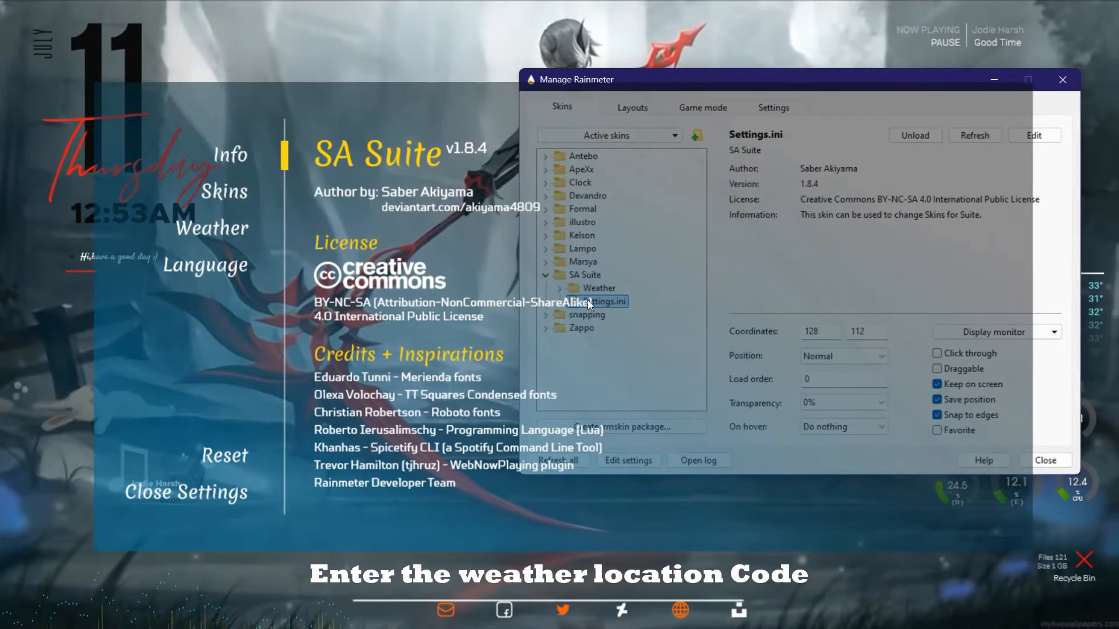
Show SA Suite's Weather page, then switch to Chrome and copy Dubai's location code from the end of the weather.com URL.
left_click(214, 231)
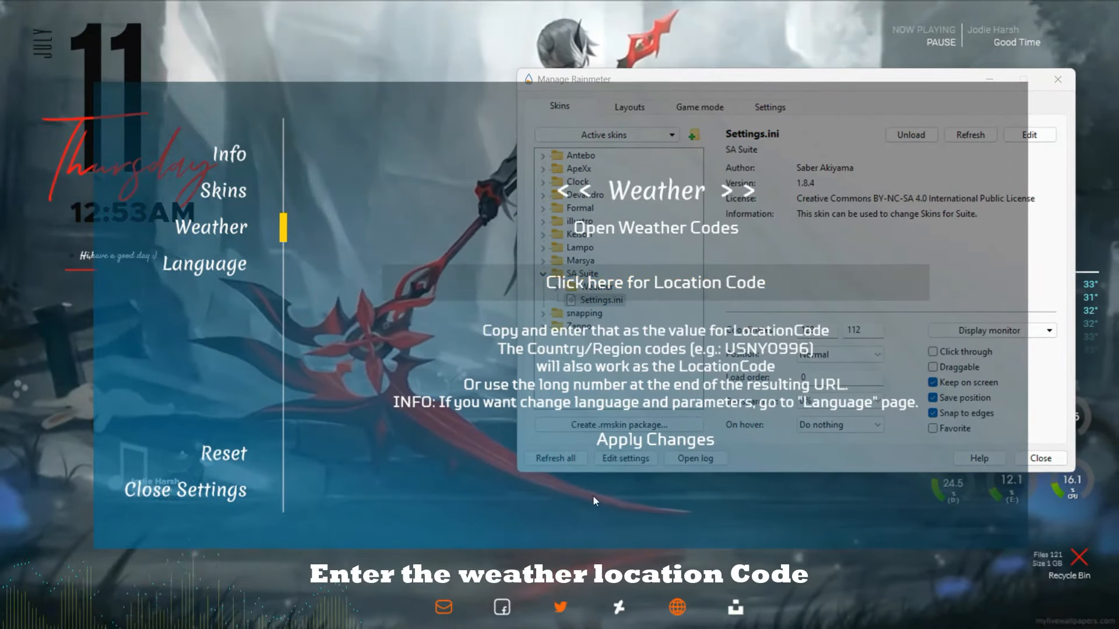
left_click(559, 613)
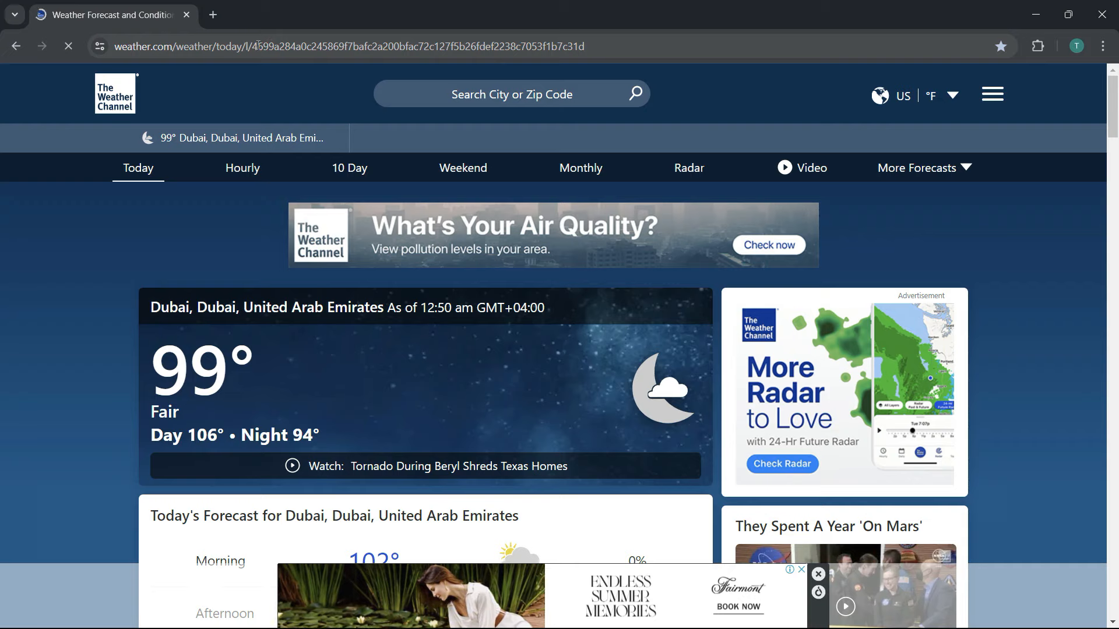
left_click_drag(254, 46, 342, 48)
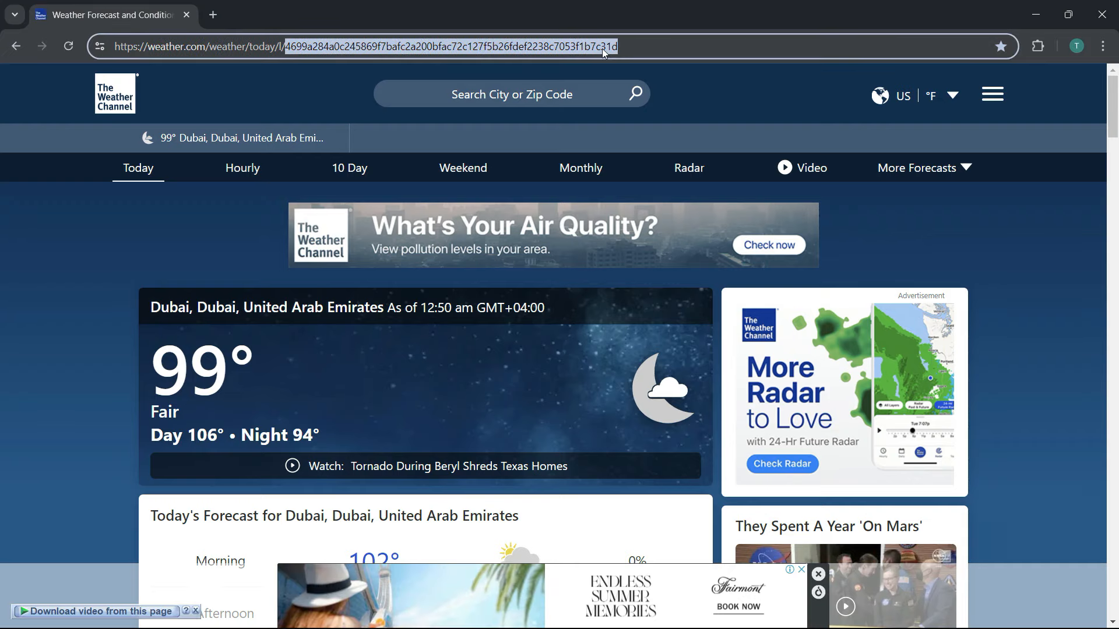
left_click(1099, 13)
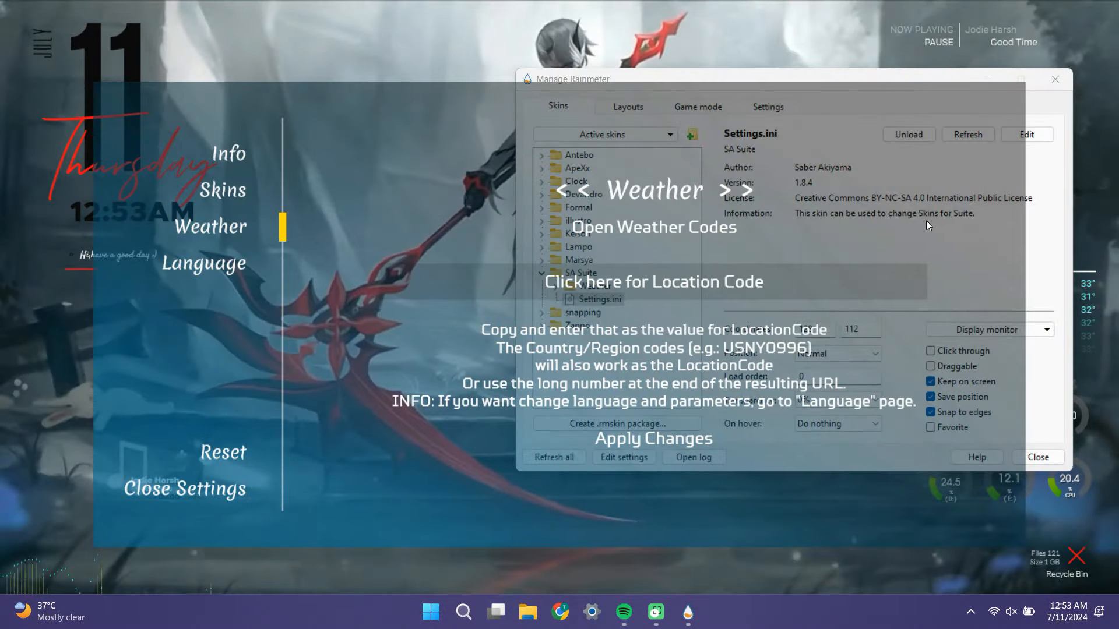
Enter the copied Dubai code as SA Suite's weather location code, apply the change and close its settings.
left_click(706, 284)
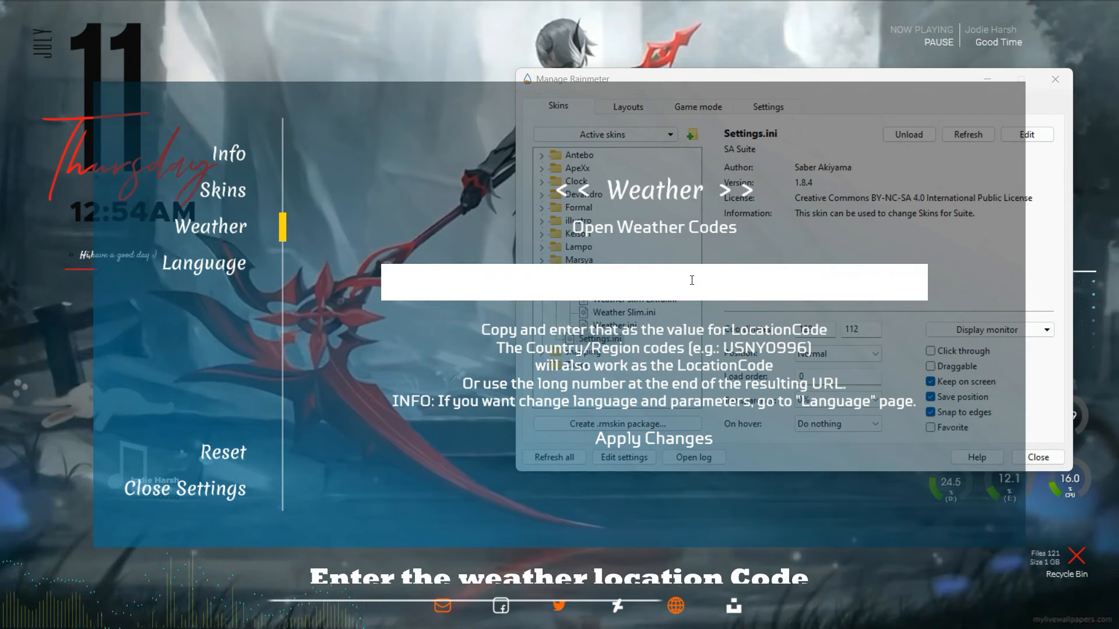
key("Return")
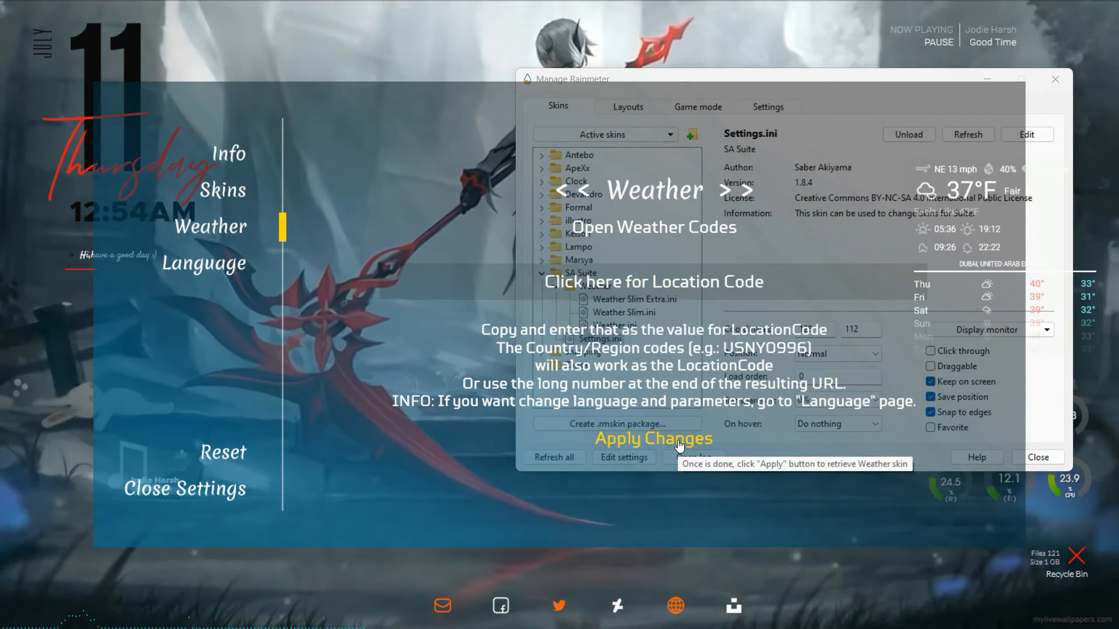
left_click(157, 493)
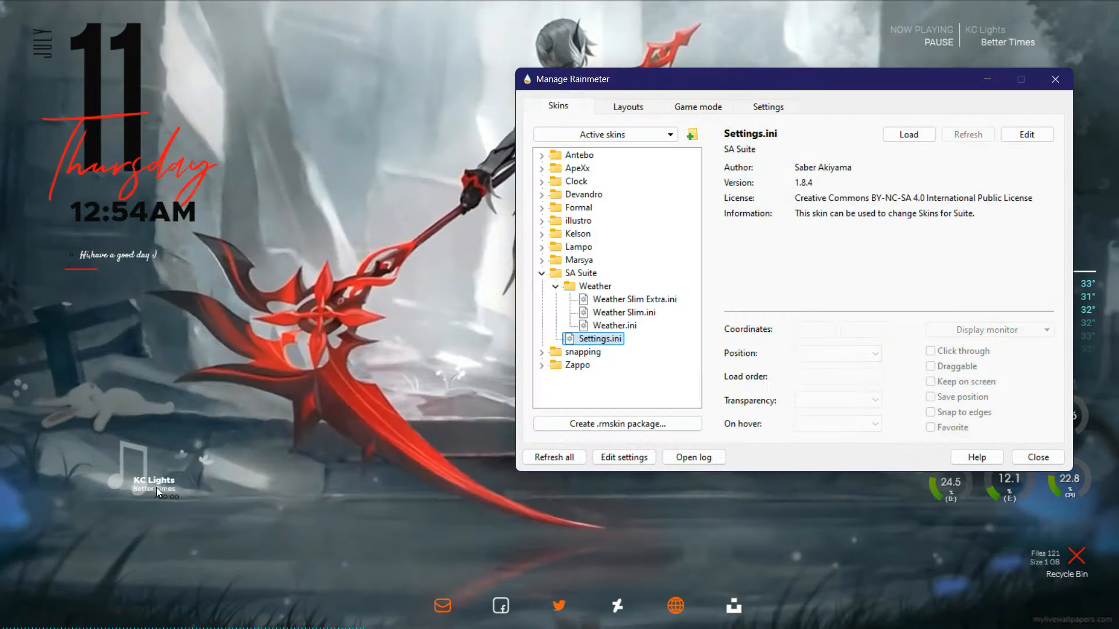
Load the snapping skin's Settings.ini and confirm Color 1 as 240,240,50, Color 2 as 5,255,255 and Color 3 as 250,114,17.
left_click(542, 273)
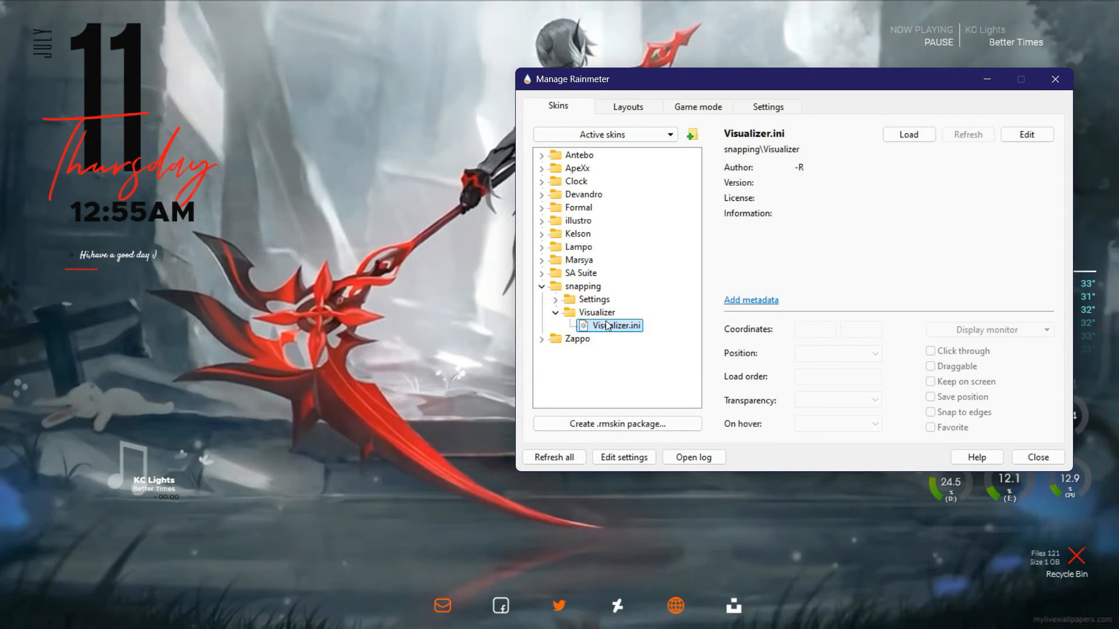
double_click(611, 311)
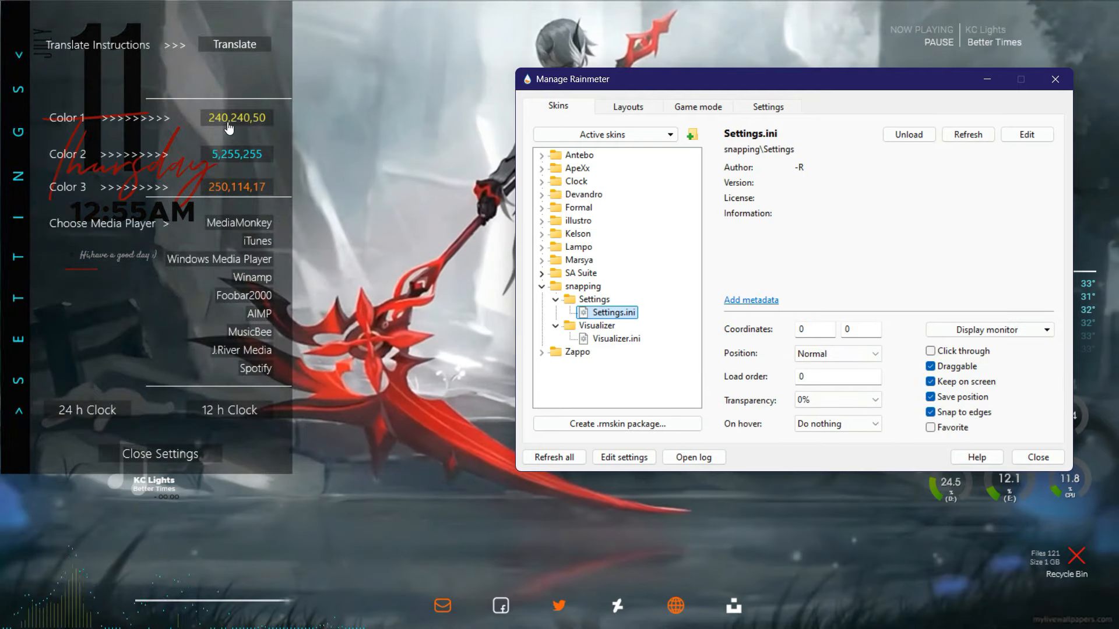
left_click(241, 120)
left_click(635, 434)
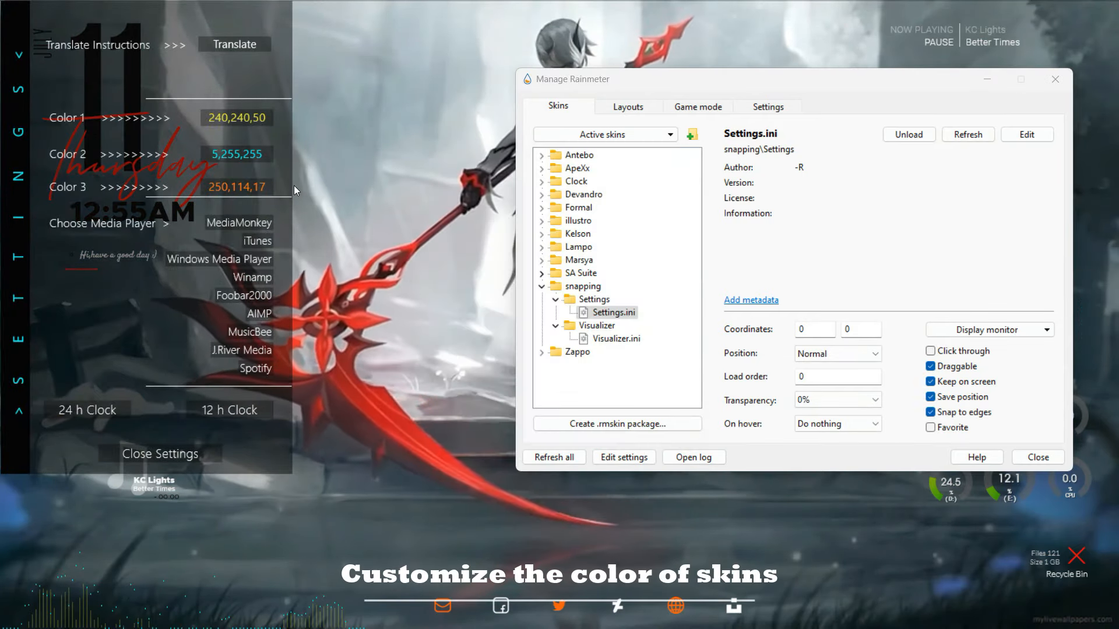
left_click(251, 155)
left_click(639, 436)
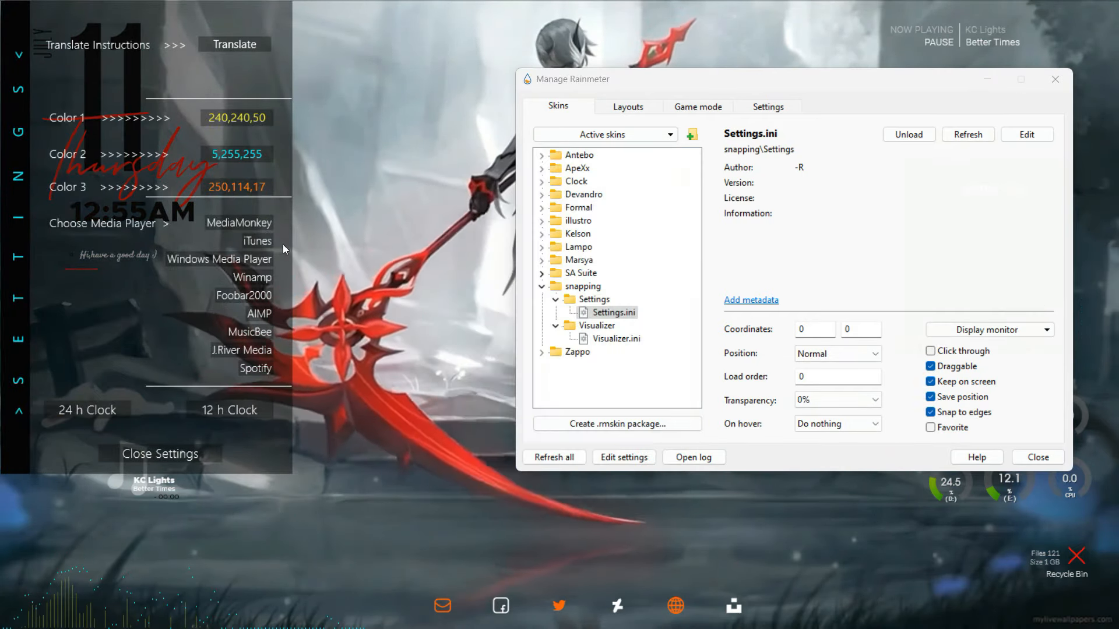
left_click(236, 187)
left_click(640, 436)
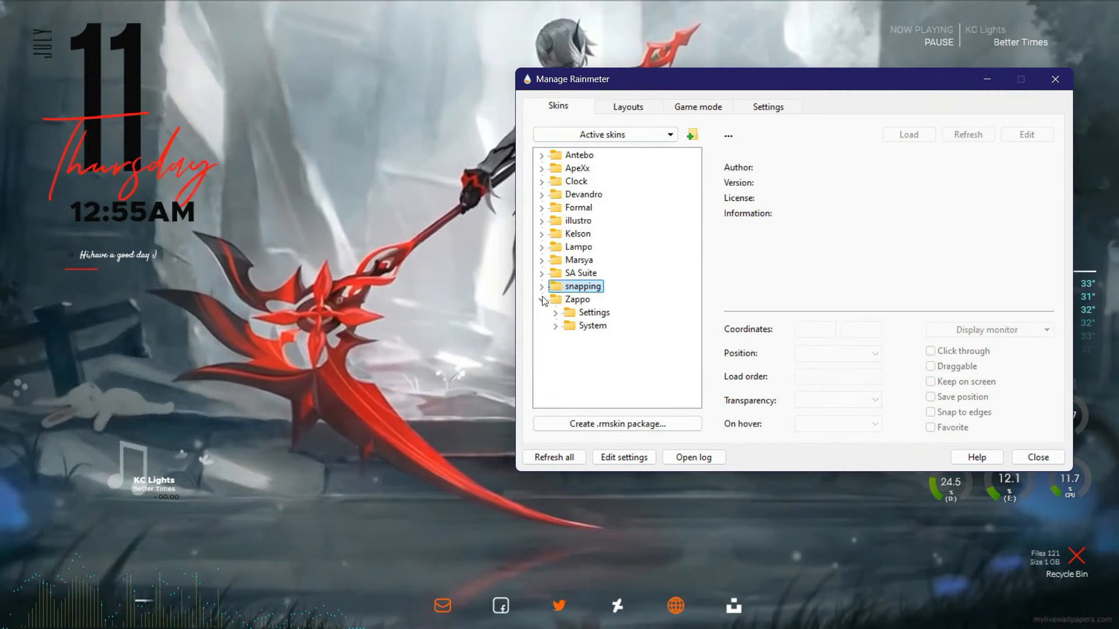
Load Settings.ini from Zappo's Settings subfolder, review its color and media player options, and close it.
double_click(613, 325)
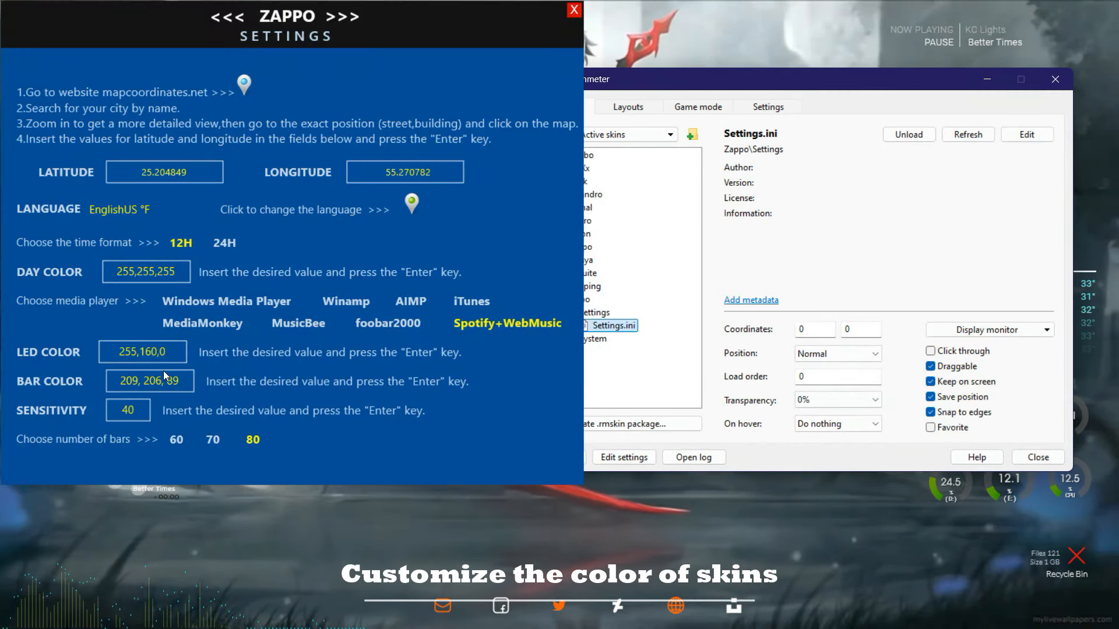
left_click(574, 9)
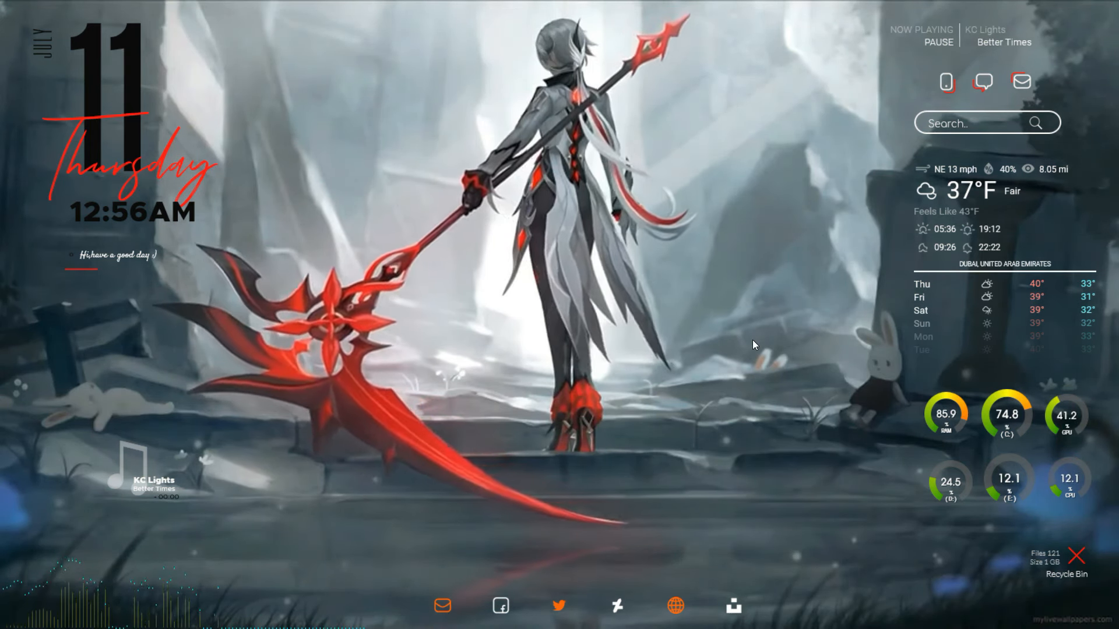
Refresh the Windows desktop.
right_click(744, 226)
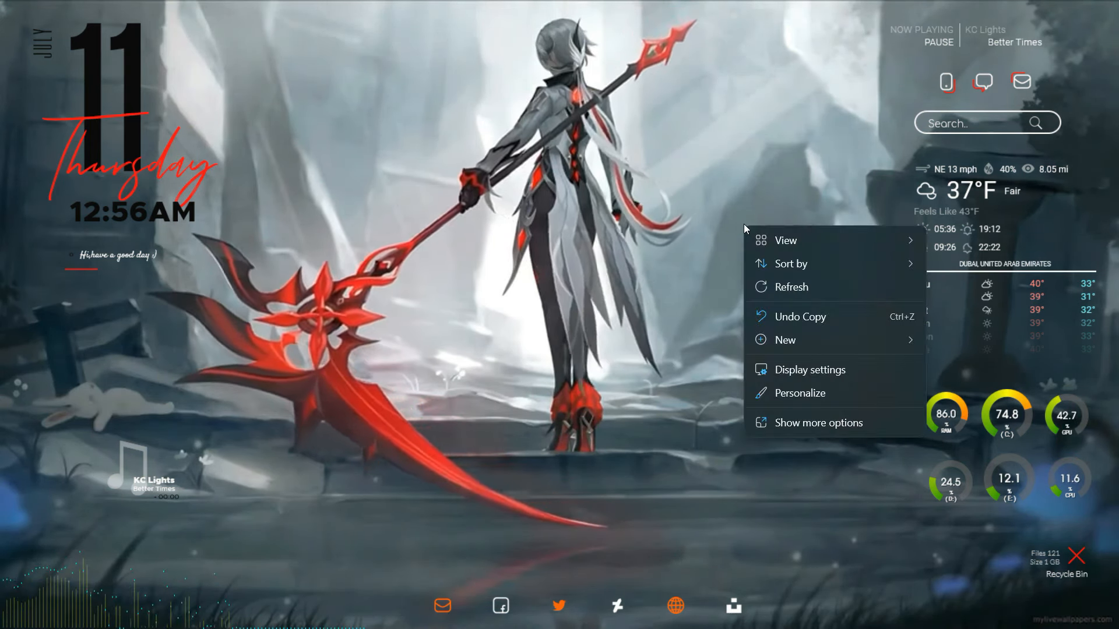
left_click(804, 282)
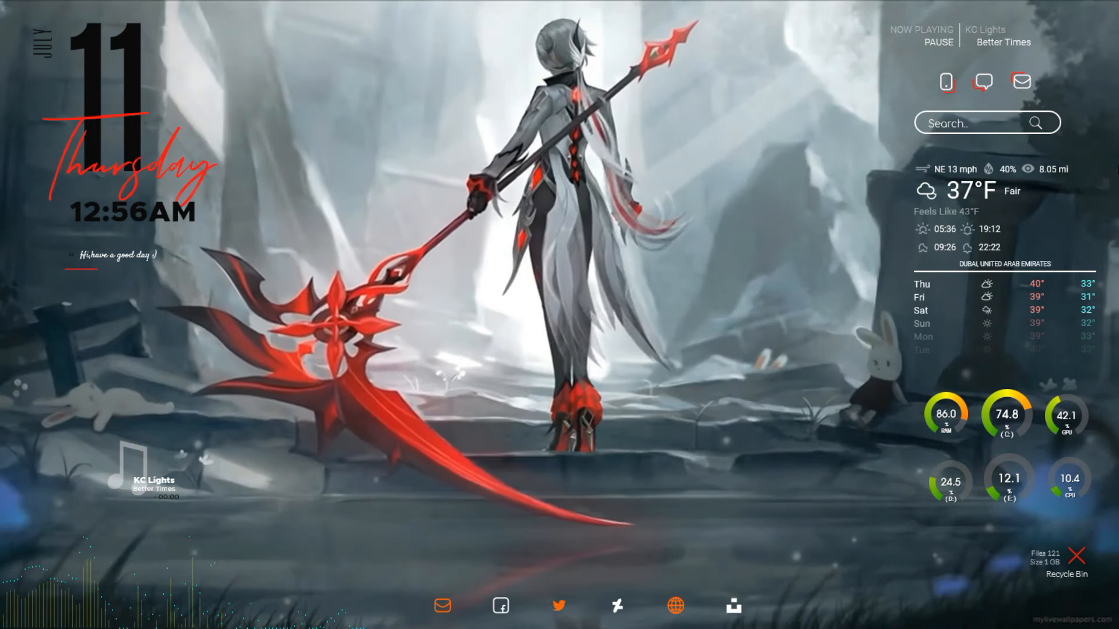